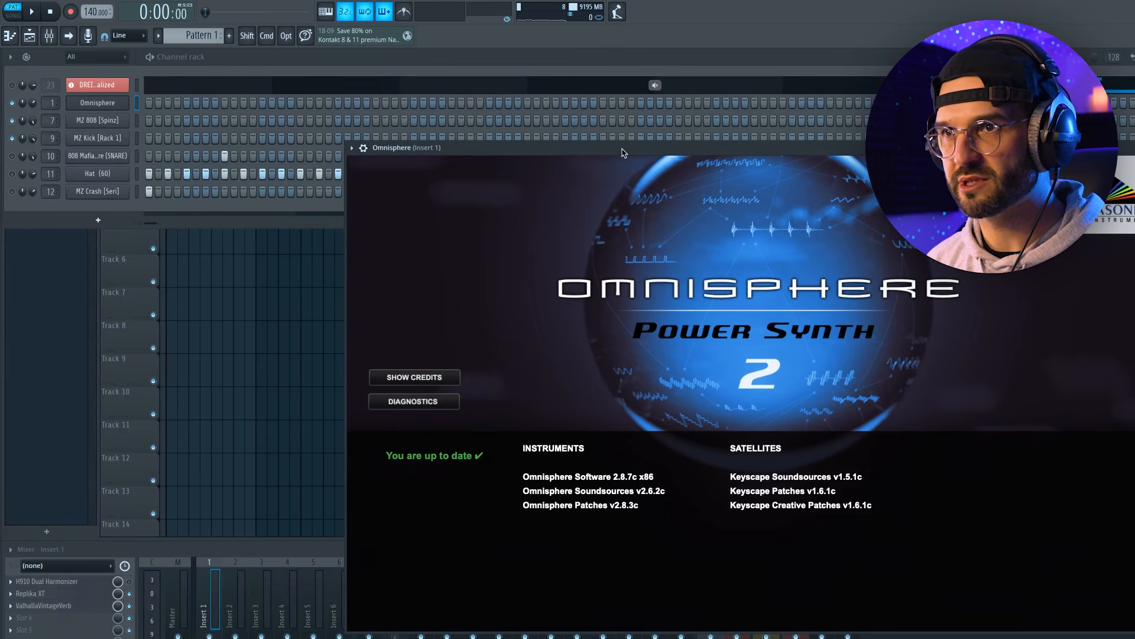
# Import the minor chord-progression MIDI file into a new FLEX channel, including all tracks and channels
pyautogui.moveTo(622, 152); pyautogui.dragTo(472, 142)
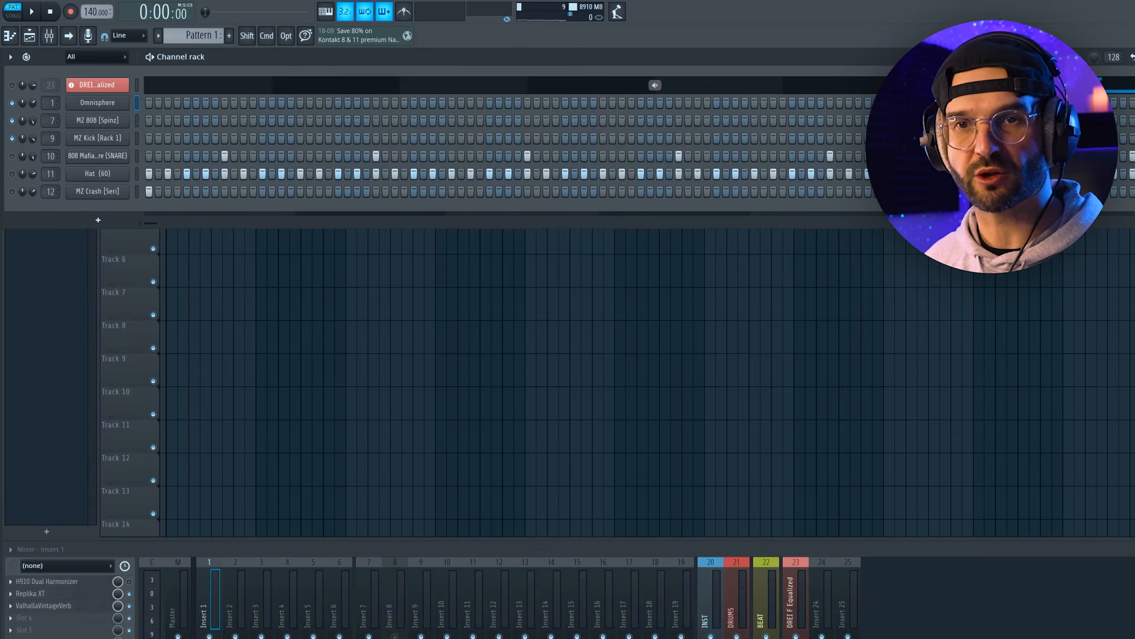
pyautogui.moveTo(72, 271); pyautogui.dragTo(98, 216)
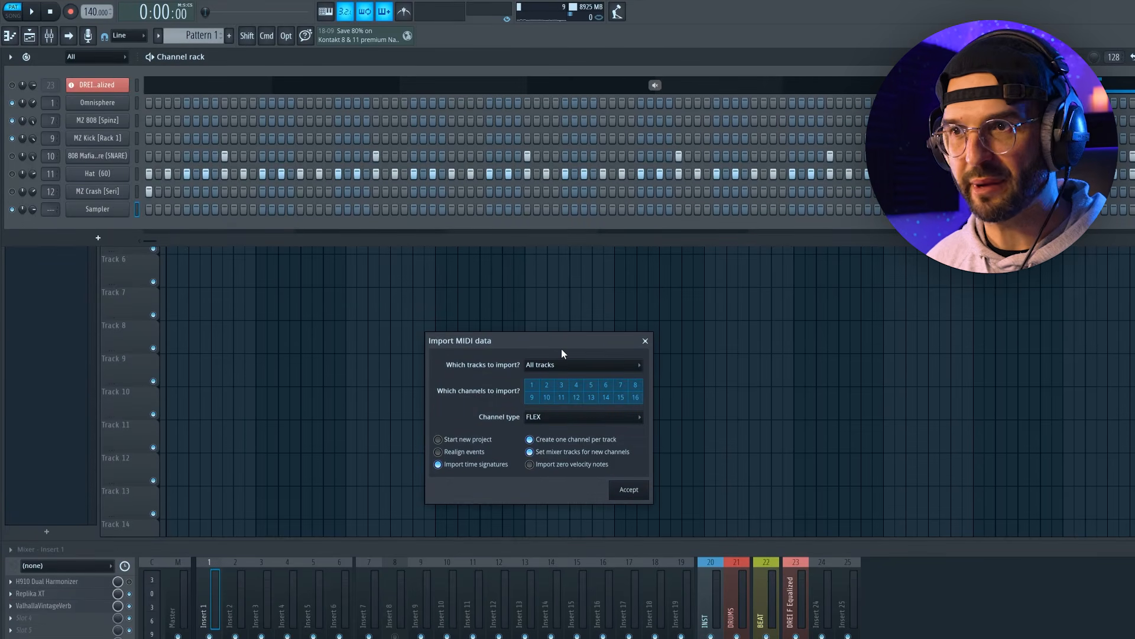
pyautogui.moveTo(524, 340); pyautogui.dragTo(510, 330)
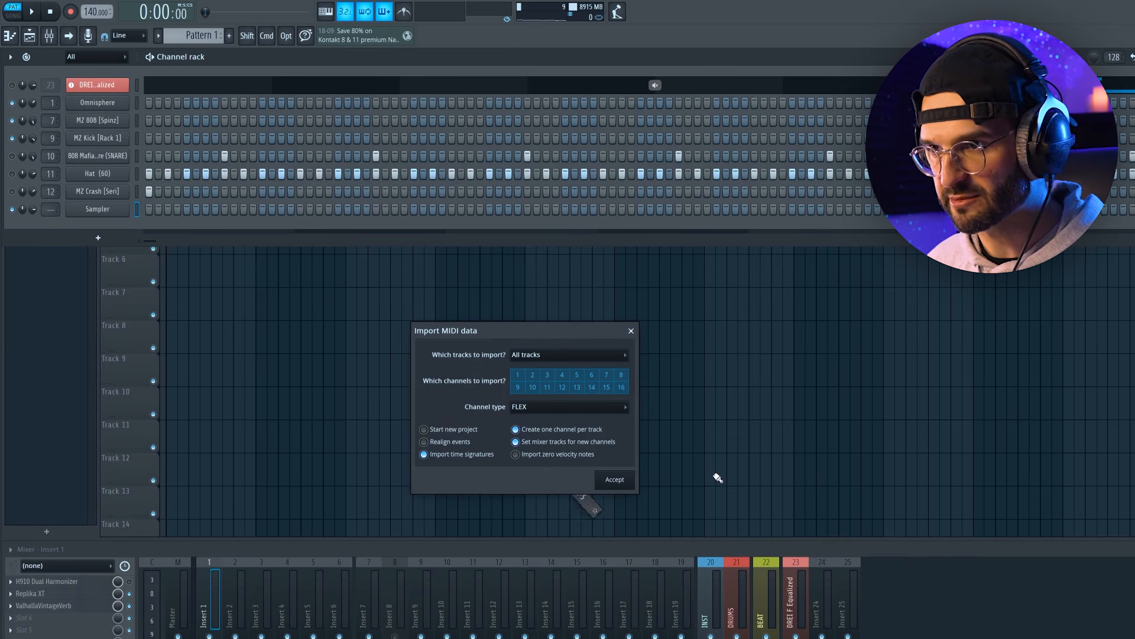
pyautogui.press('Return')
pyautogui.press('space')
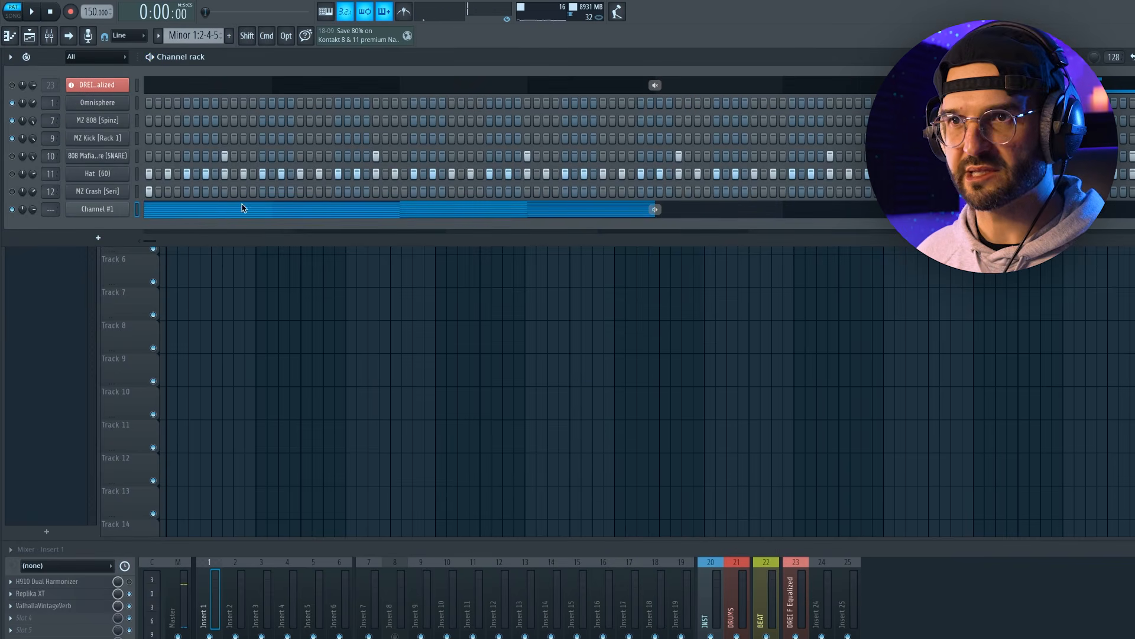
# Duplicate the imported four-bar chord progression in the Channel #1 piano roll so it fills bars 5 to 8
pyautogui.click(194, 212)
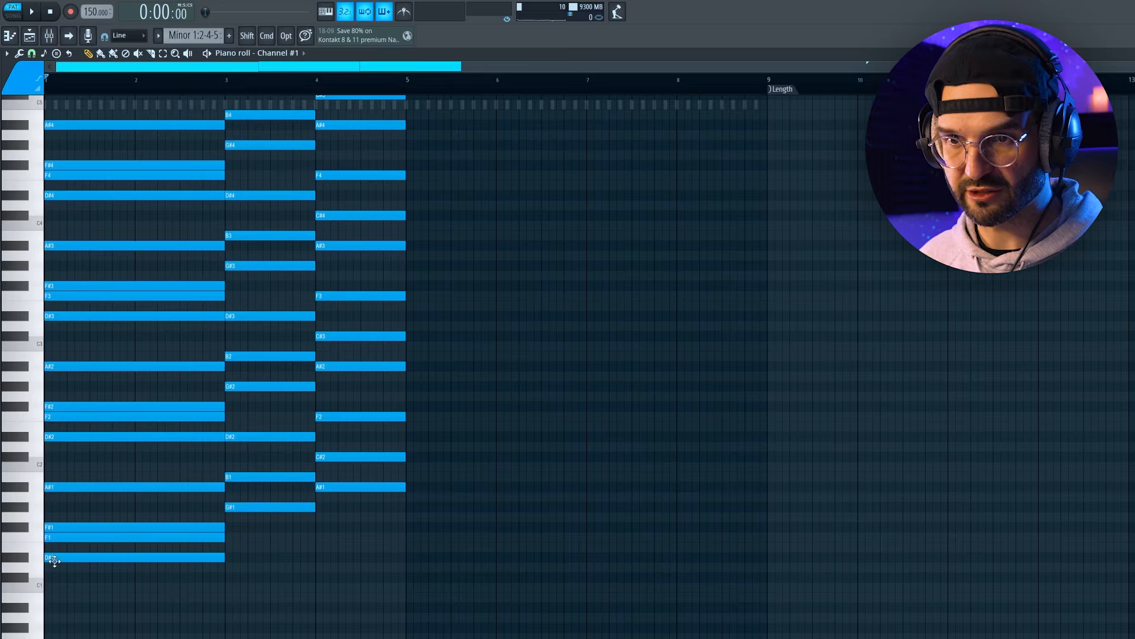
pyautogui.hotkey('ctrl', 'b')
pyautogui.scroll(6, 391, 408)
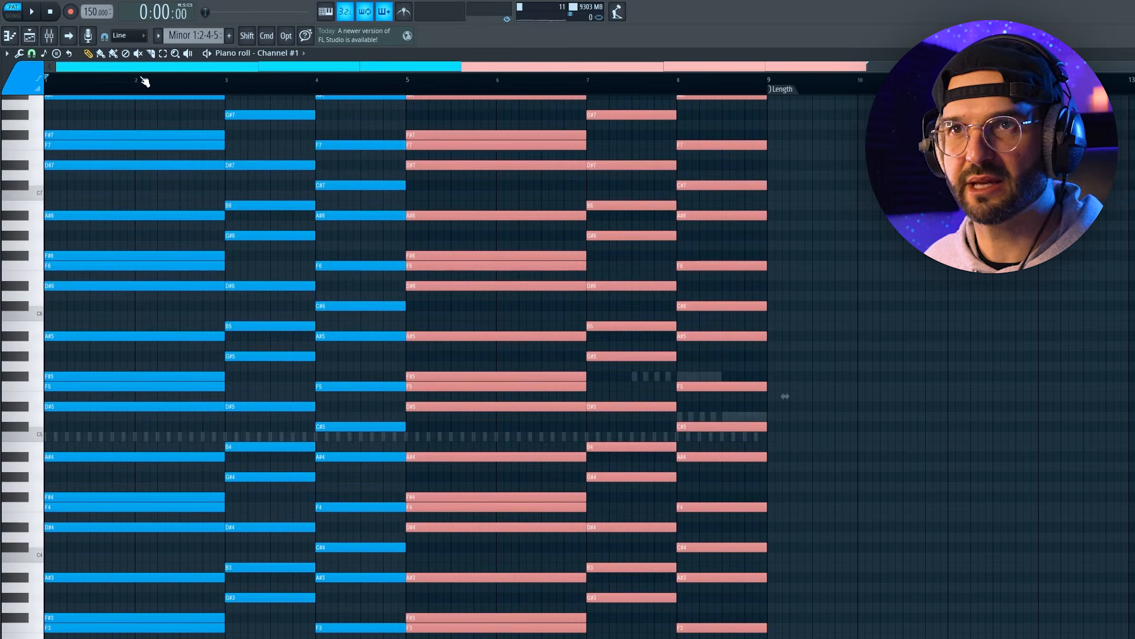
# Move Channel #1 up to the first position in the channel rack, above all other channels
pyautogui.click(8, 36)
pyautogui.hotkey('alt', 'Up')
pyautogui.hotkey('alt', 'Up')
pyautogui.hotkey('alt', 'Up')
pyautogui.hotkey('alt', 'Up')
pyautogui.hotkey('alt', 'Up')
pyautogui.hotkey('alt', 'Up')
pyautogui.hotkey('alt', 'Up')
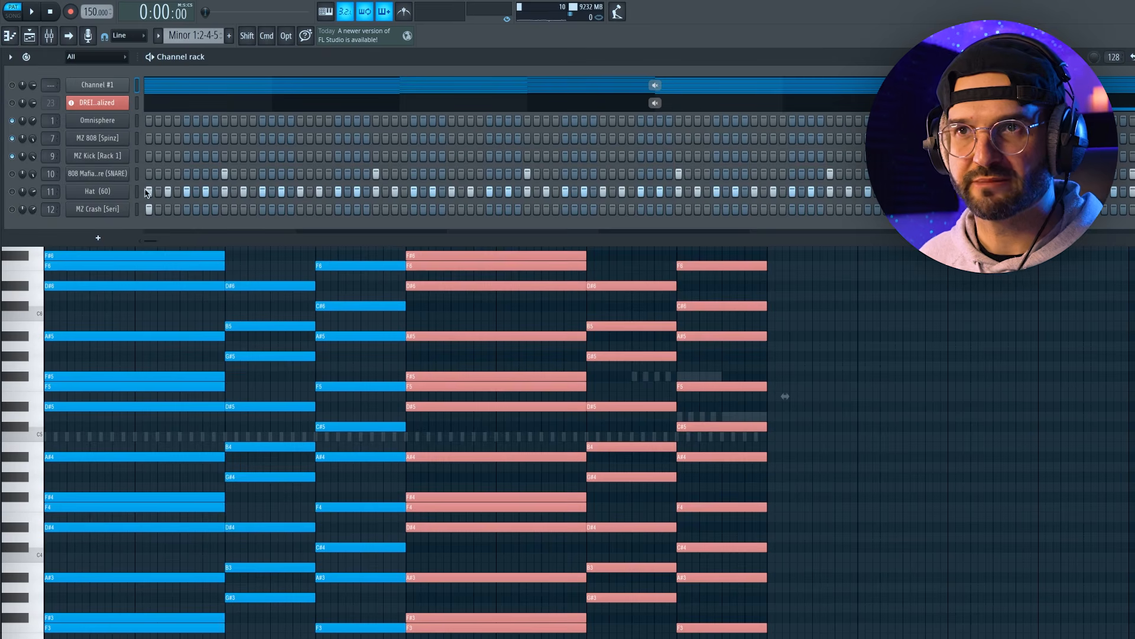
# Transpose all Channel #1 chords down three semitones so the progression starts on C
pyautogui.click(193, 85)
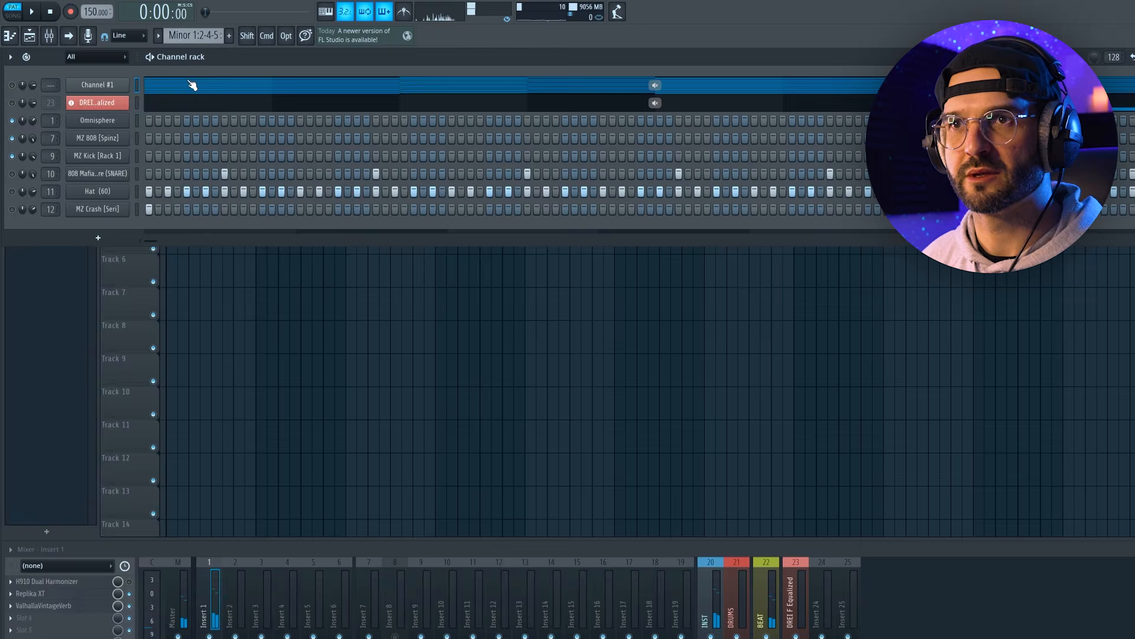
pyautogui.scroll(-6, 230, 442)
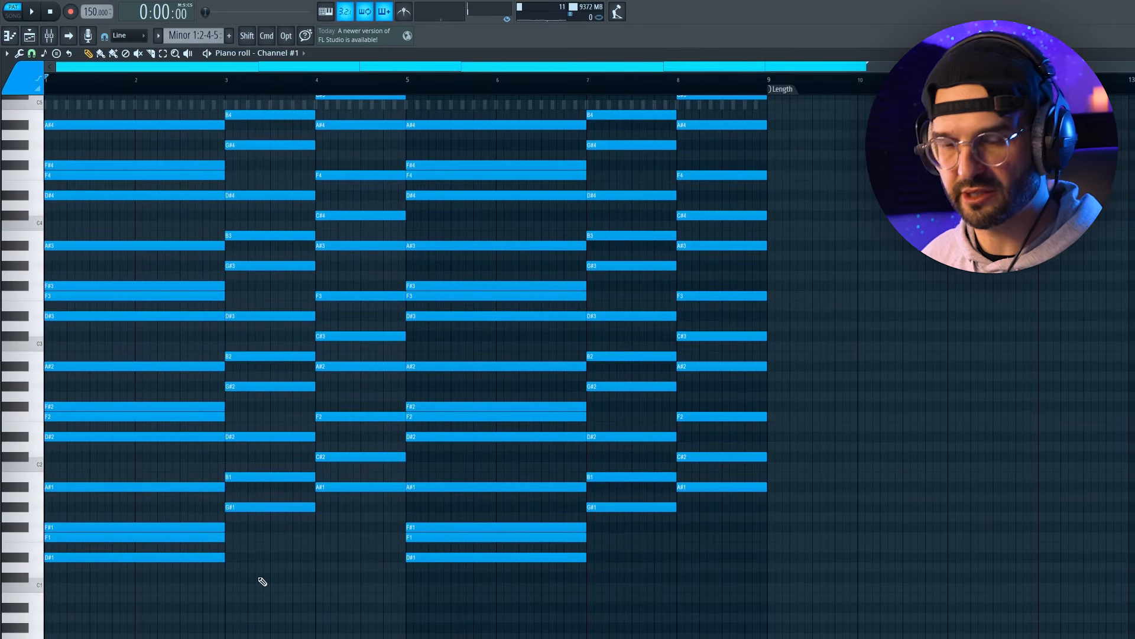
pyautogui.hotkey('shift', 'Down')
pyautogui.hotkey('shift', 'Down')
pyautogui.hotkey('shift', 'Down')
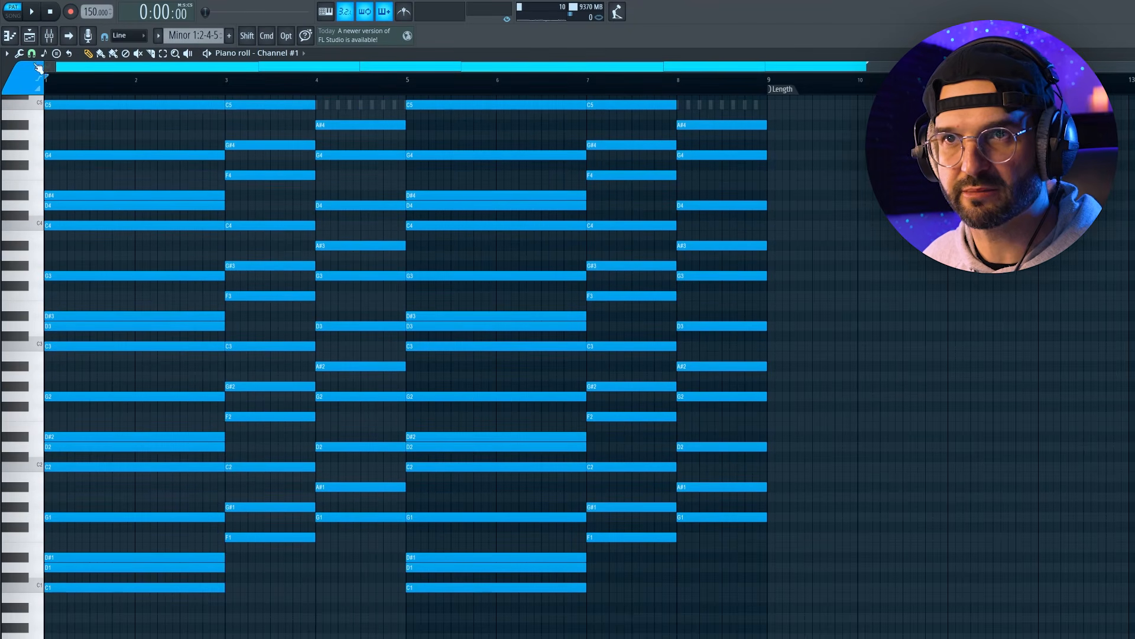
# Set the piano roll's scale highlighting to Minor Natural (Aeolian) with C as the root note
pyautogui.click(7, 54)
pyautogui.moveTo(51, 117)
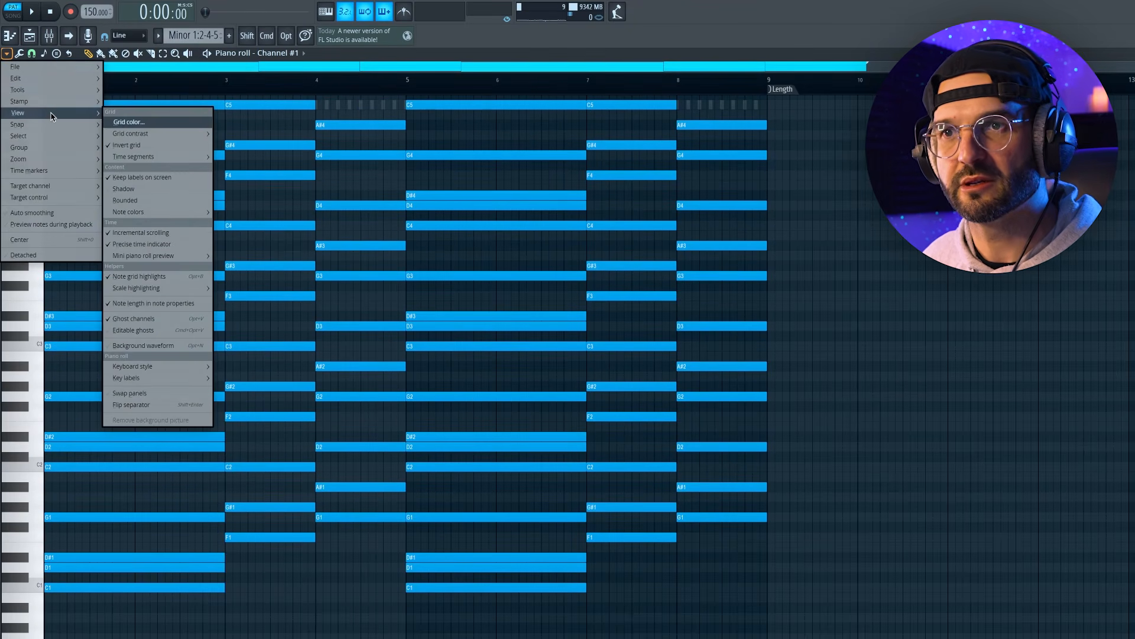
pyautogui.moveTo(176, 288)
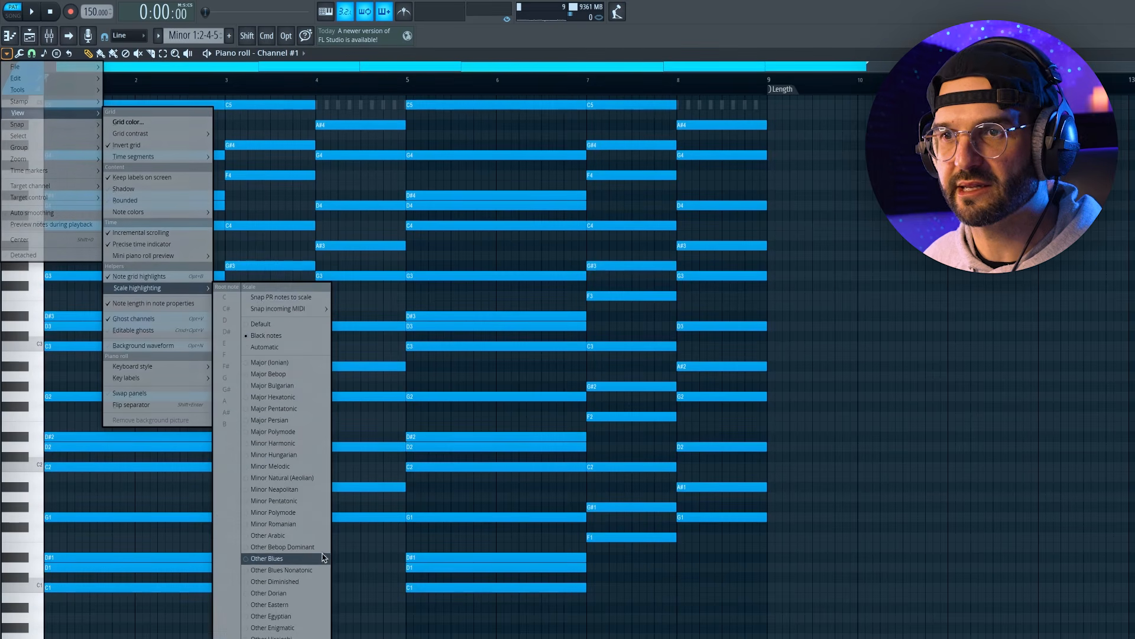
pyautogui.click(273, 478)
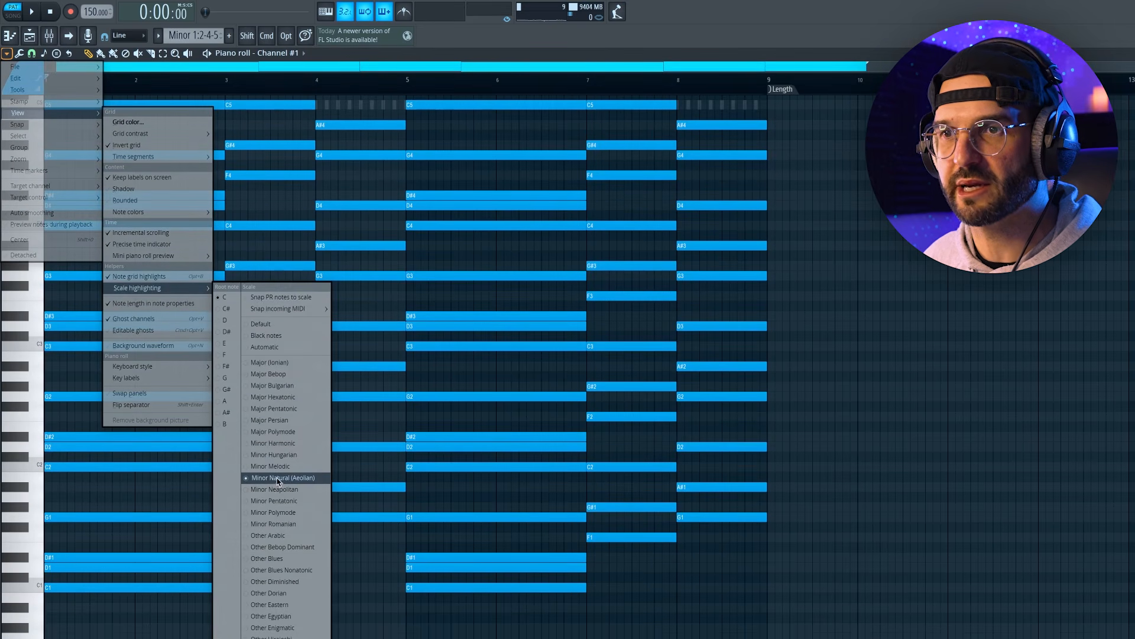
pyautogui.click(226, 298)
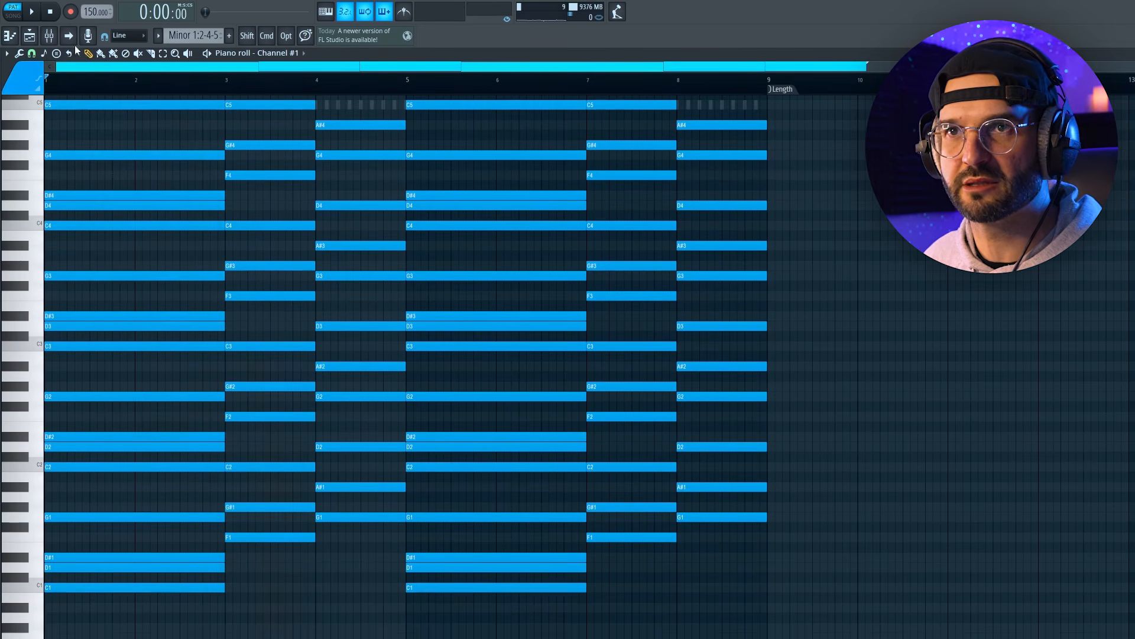
# Open the Omnisphere channel's piano roll and set the time selection to bars 1 to 4
pyautogui.click(12, 37)
pyautogui.click(11, 37)
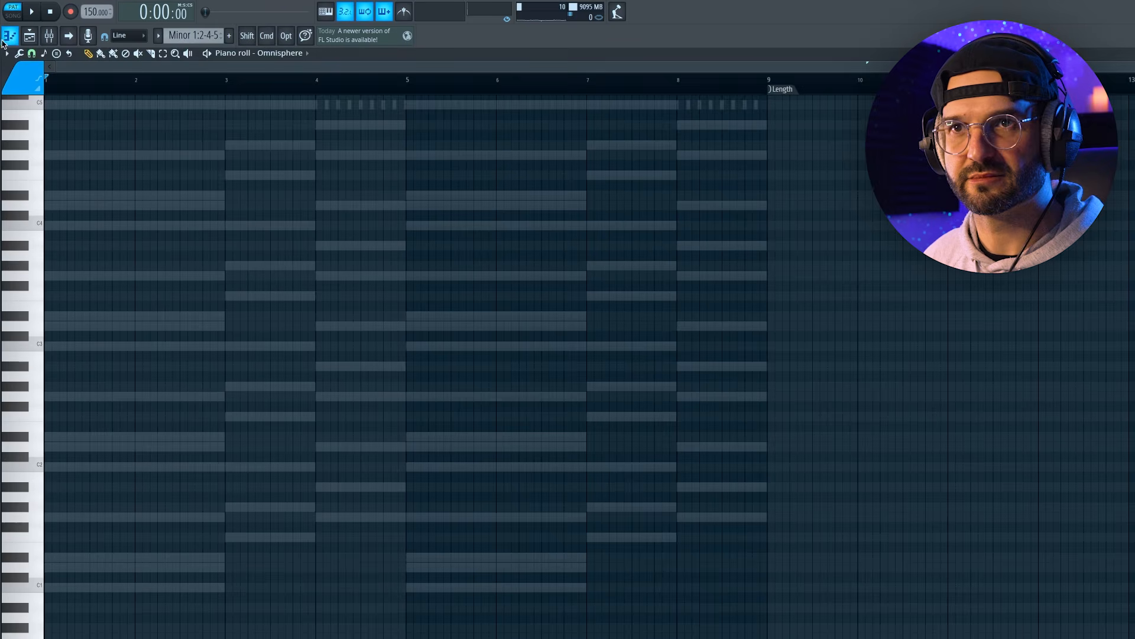
pyautogui.scroll(6, 216, 226)
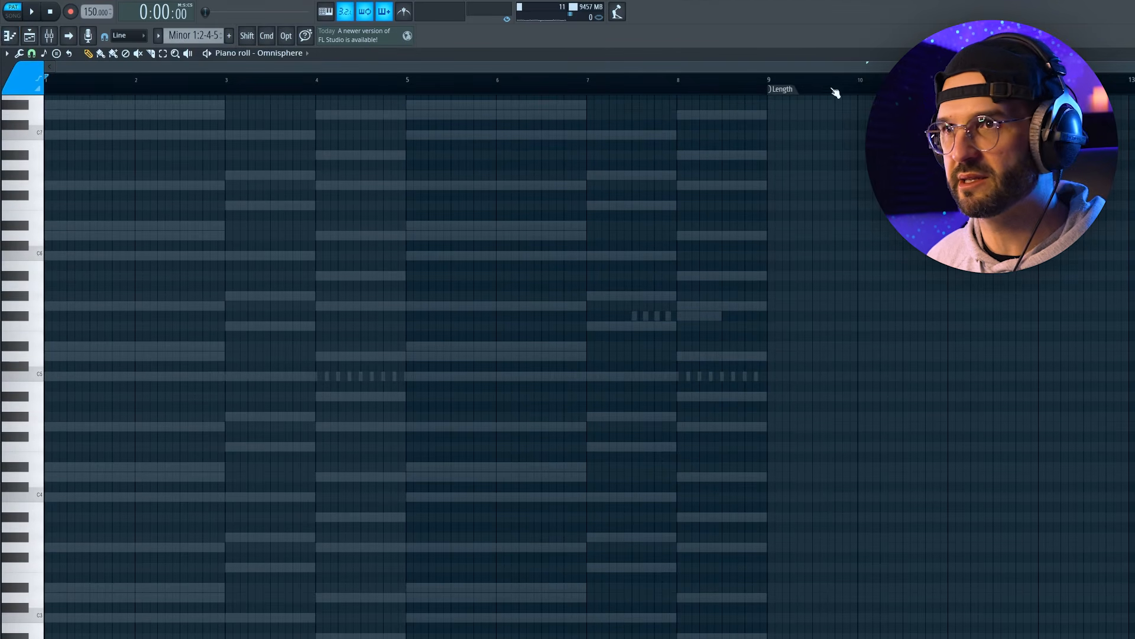
pyautogui.moveTo(406, 80); pyautogui.dragTo(47, 80)
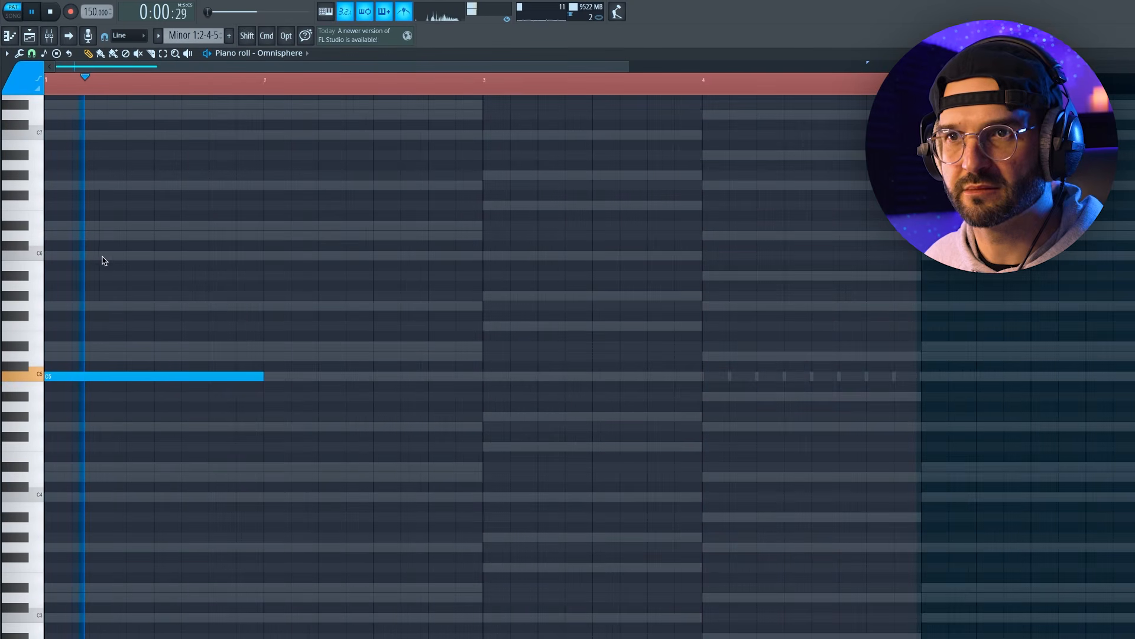
# Draw a melody of one-bar overlapping notes C5, G6, D#6, C6, D6, G5, D#5 and D5, starting across bars 1 and 2
pyautogui.click(99, 226)
pyautogui.moveTo(136, 227)
pyautogui.mouseDown()
pyautogui.moveTo(134, 259)
pyautogui.moveTo(135, 187)
pyautogui.mouseUp()
pyautogui.click(128, 225)
pyautogui.click(183, 256)
pyautogui.click(237, 235)
pyautogui.click(321, 306)
pyautogui.press('space')
pyautogui.moveTo(402, 355)
pyautogui.mouseDown()
pyautogui.moveTo(401, 333)
pyautogui.moveTo(402, 349)
pyautogui.mouseUp()
pyautogui.click(430, 356)
pyautogui.press('space')
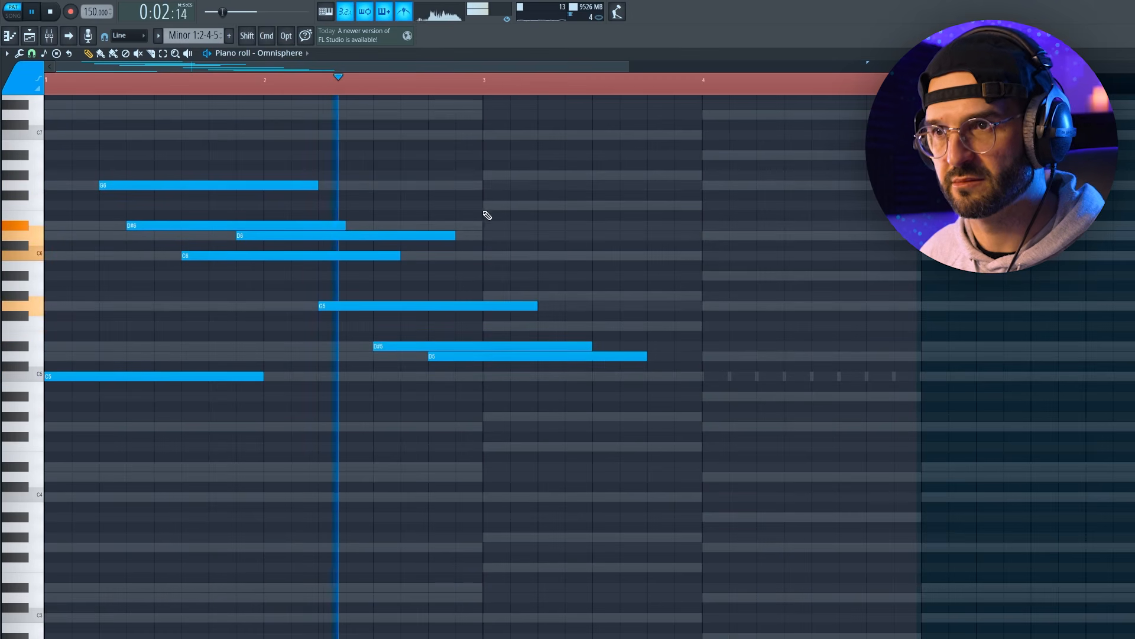
# Shorten the time selection to bars 1 and 2 and listen to the melody loop
pyautogui.press('space')
pyautogui.press('space')
pyautogui.moveTo(921, 85); pyautogui.dragTo(489, 94)
pyautogui.click(680, 160)
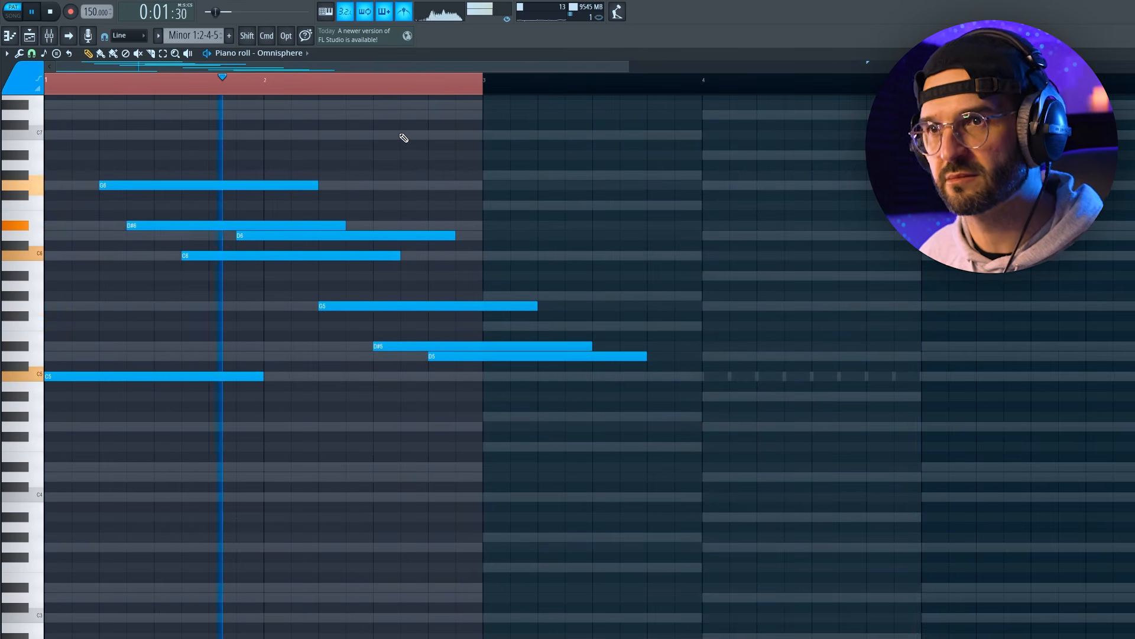
pyautogui.press('space')
# Extend or trim every melody note so it ends exactly at the end of bar 2
pyautogui.moveTo(264, 376); pyautogui.dragTo(469, 380)
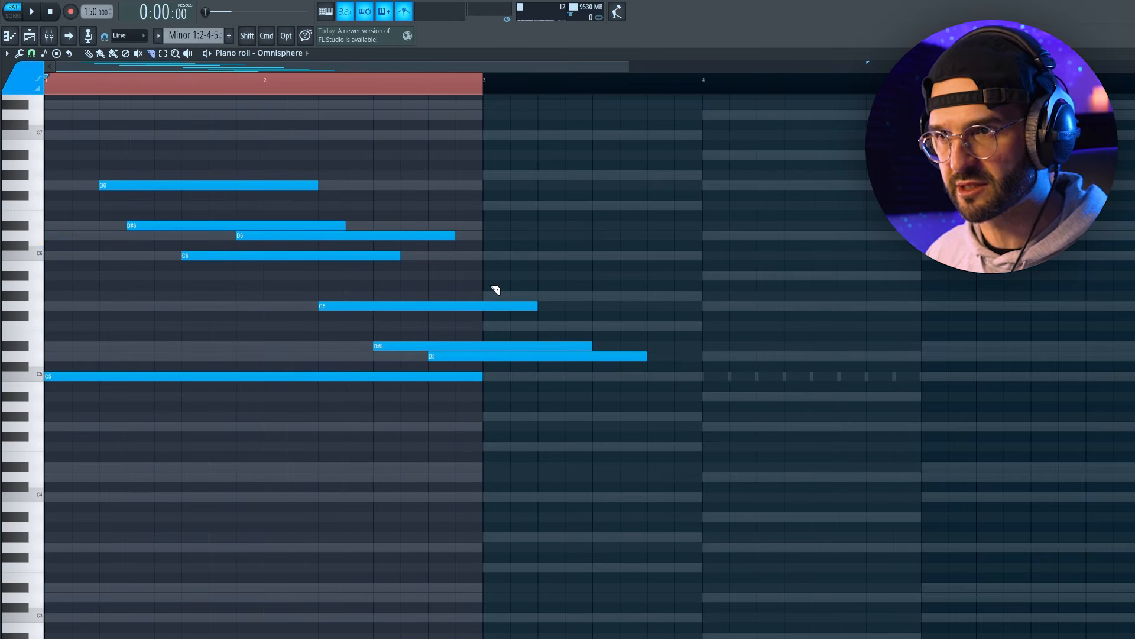
pyautogui.moveTo(493, 377); pyautogui.dragTo(495, 379)
pyautogui.press('Delete')
pyautogui.moveTo(400, 256); pyautogui.dragTo(442, 268)
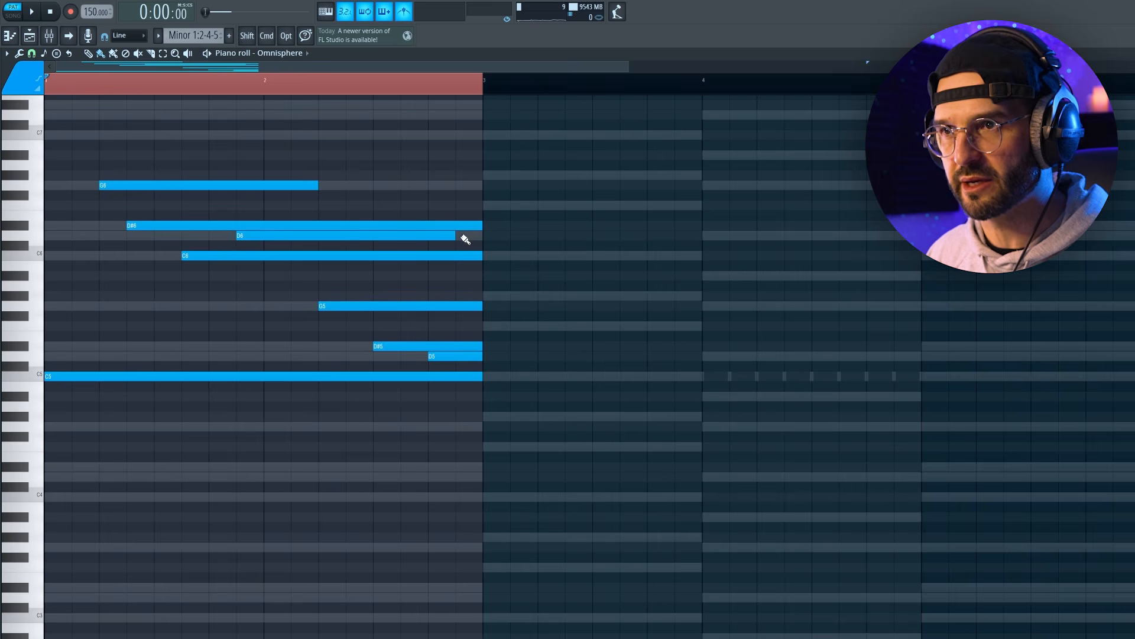
pyautogui.press('space')
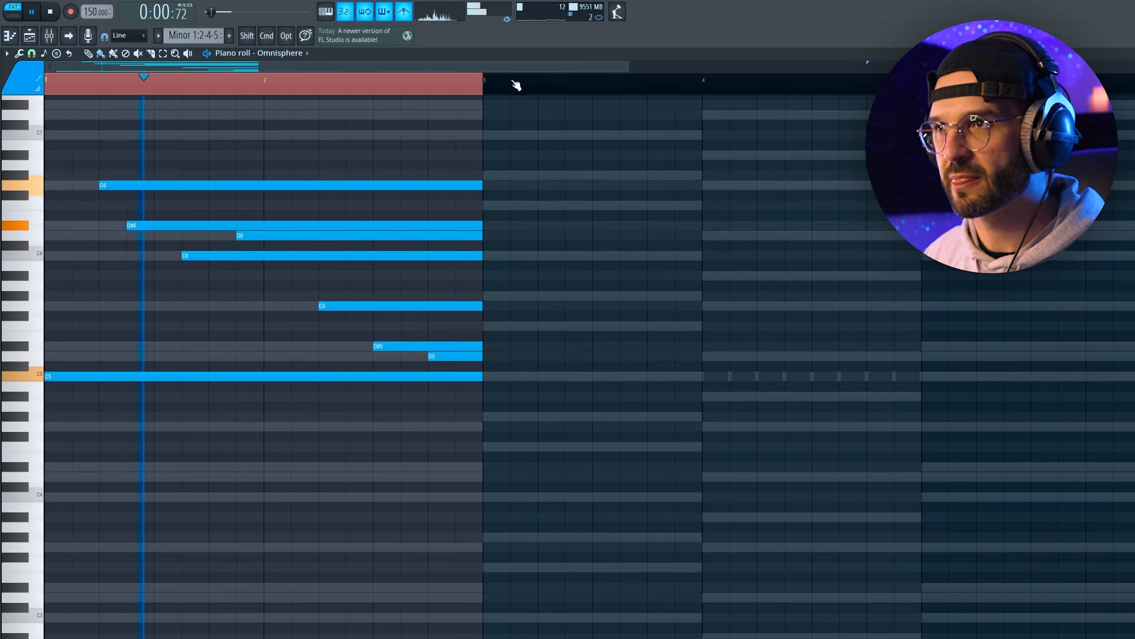
# Duplicate the two-bar melody into bars 3 and 4 of a four-bar loop and lower the copy to start on G#4
pyautogui.moveTo(497, 83); pyautogui.dragTo(939, 83)
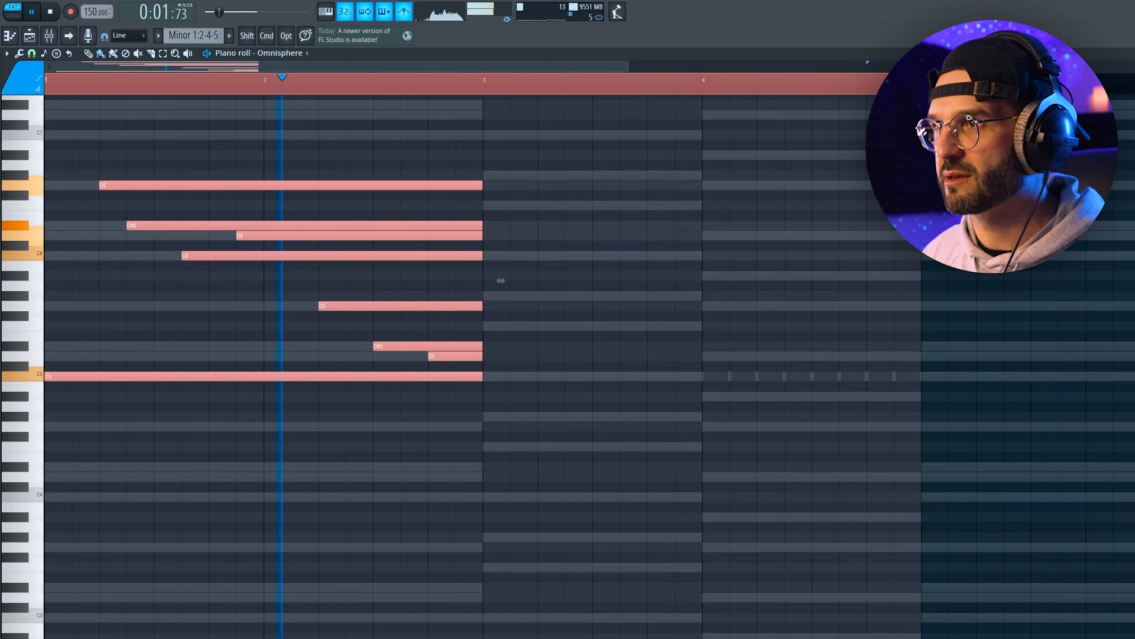
pyautogui.moveTo(575, 118)
pyautogui.mouseDown()
pyautogui.moveTo(105, 427)
pyautogui.moveTo(570, 406)
pyautogui.moveTo(527, 462)
pyautogui.moveTo(519, 522)
pyautogui.moveTo(521, 468)
pyautogui.mouseUp()
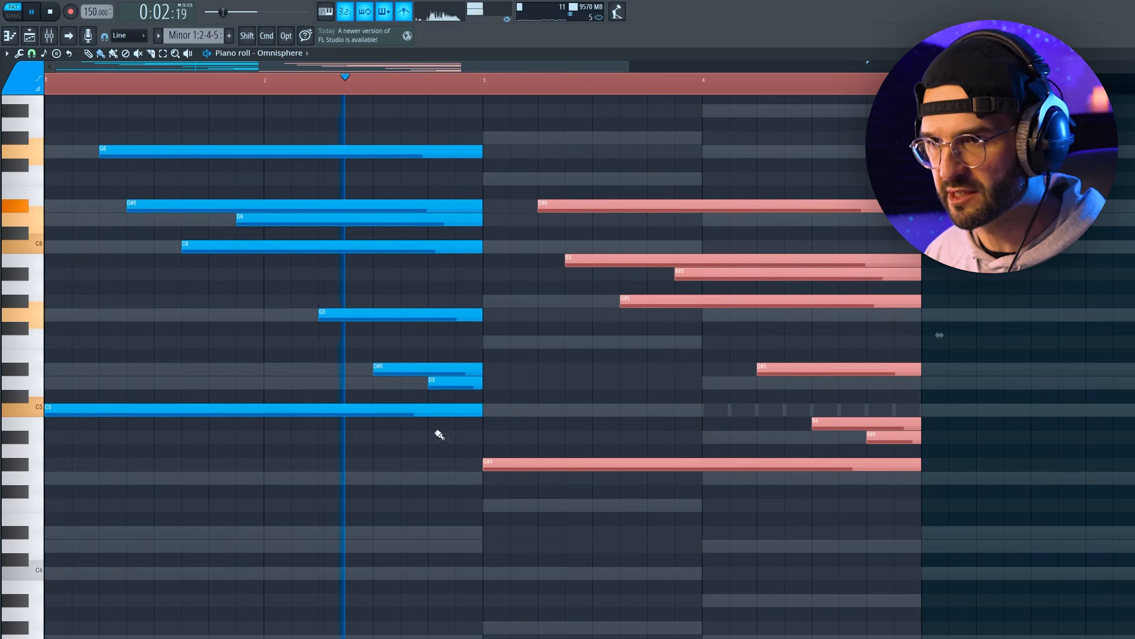
pyautogui.press('space')
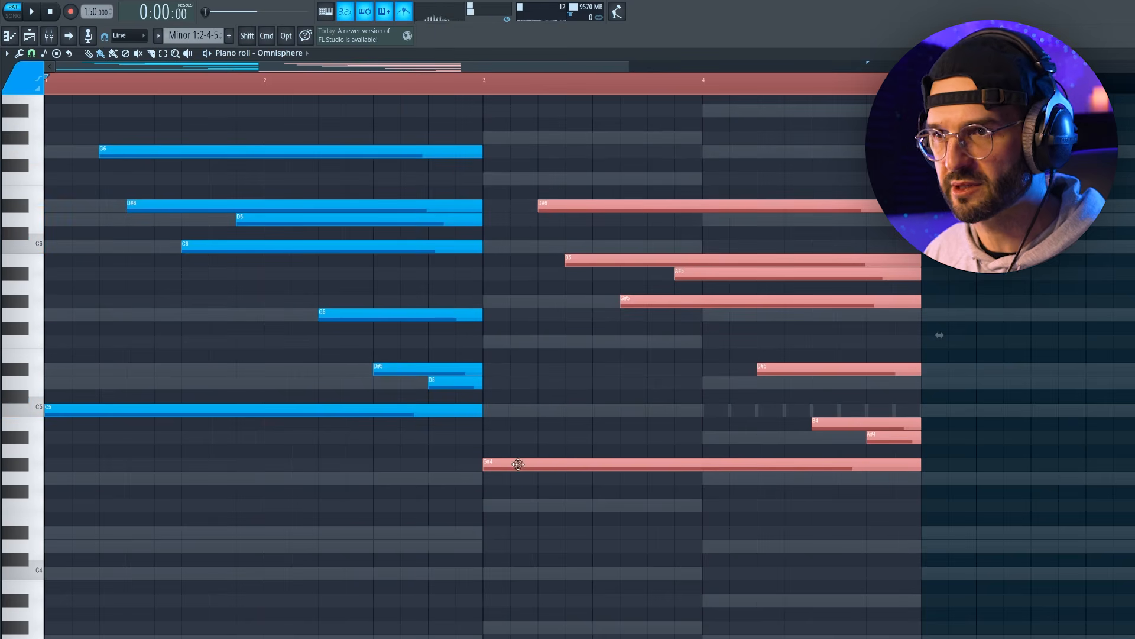
# Retune the copied phrase's notes after G#4 to F6, C6, G#5 and C6, and trim the phrase to bar 3
pyautogui.click(595, 381)
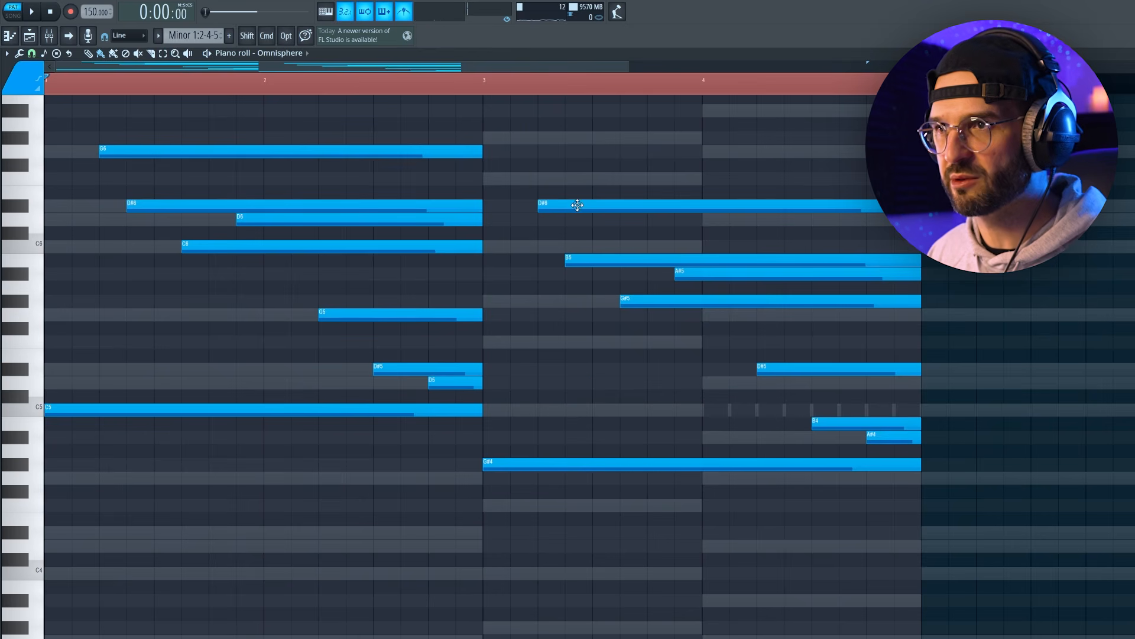
pyautogui.moveTo(567, 206); pyautogui.dragTo(568, 173)
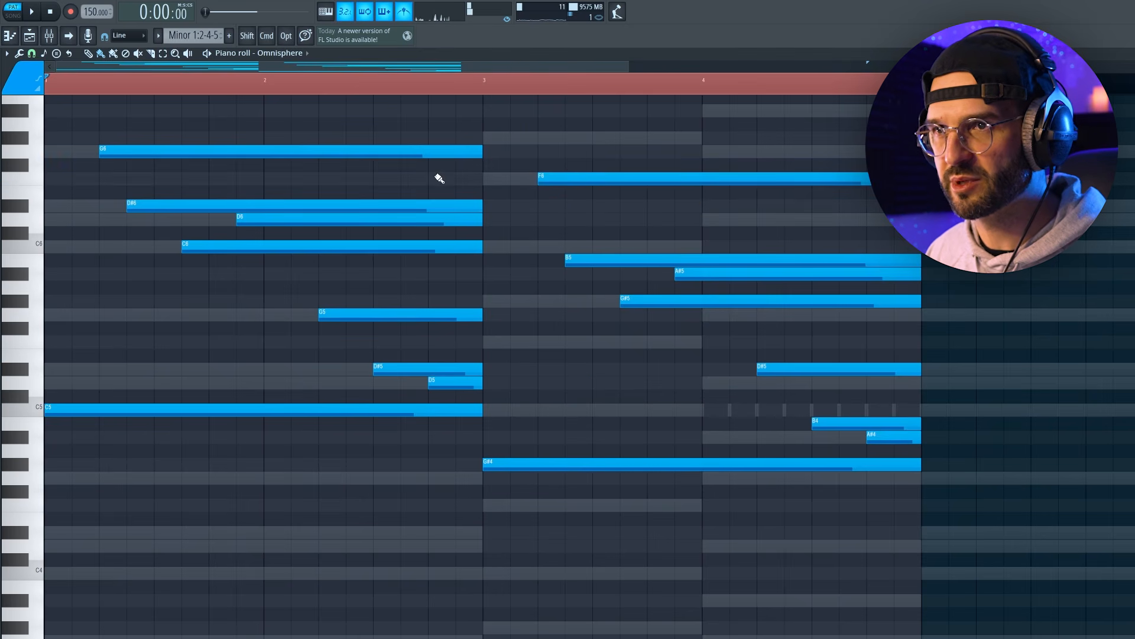
pyautogui.moveTo(577, 259); pyautogui.dragTo(578, 241)
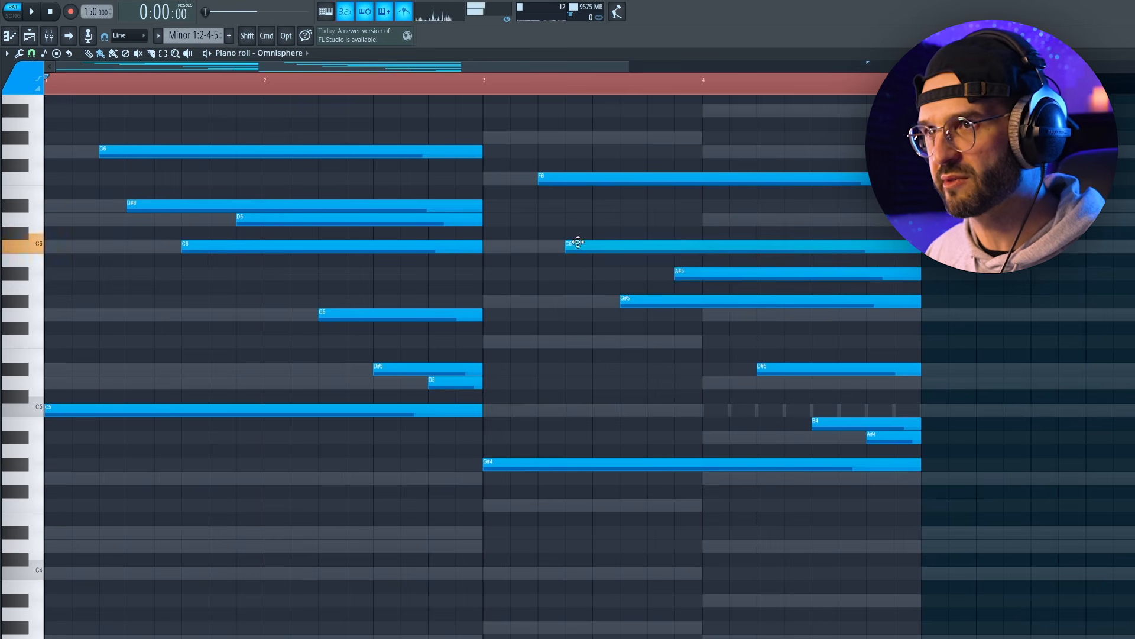
pyautogui.click(486, 83)
pyautogui.press('space')
pyautogui.moveTo(565, 176); pyautogui.dragTo(564, 155)
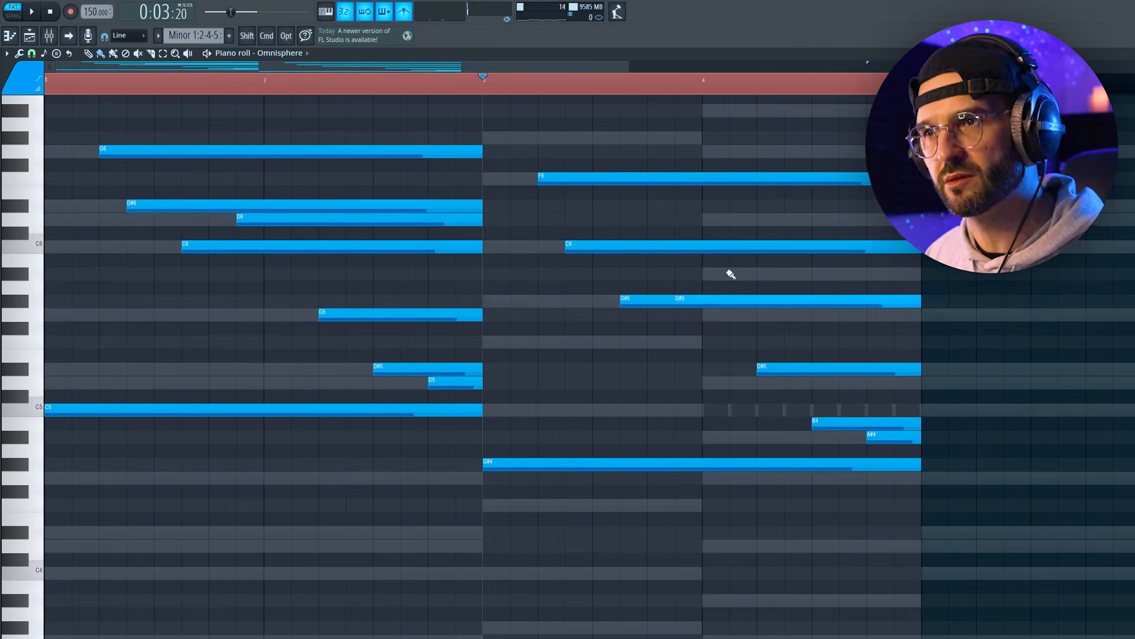
pyautogui.moveTo(852, 423); pyautogui.dragTo(852, 441)
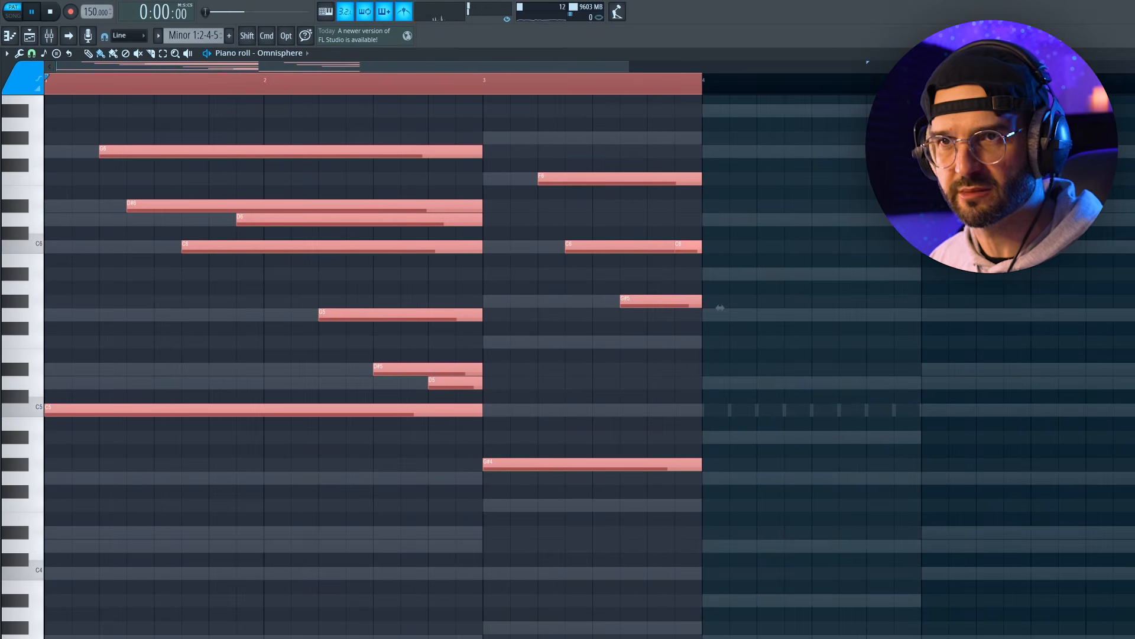
pyautogui.press('space')
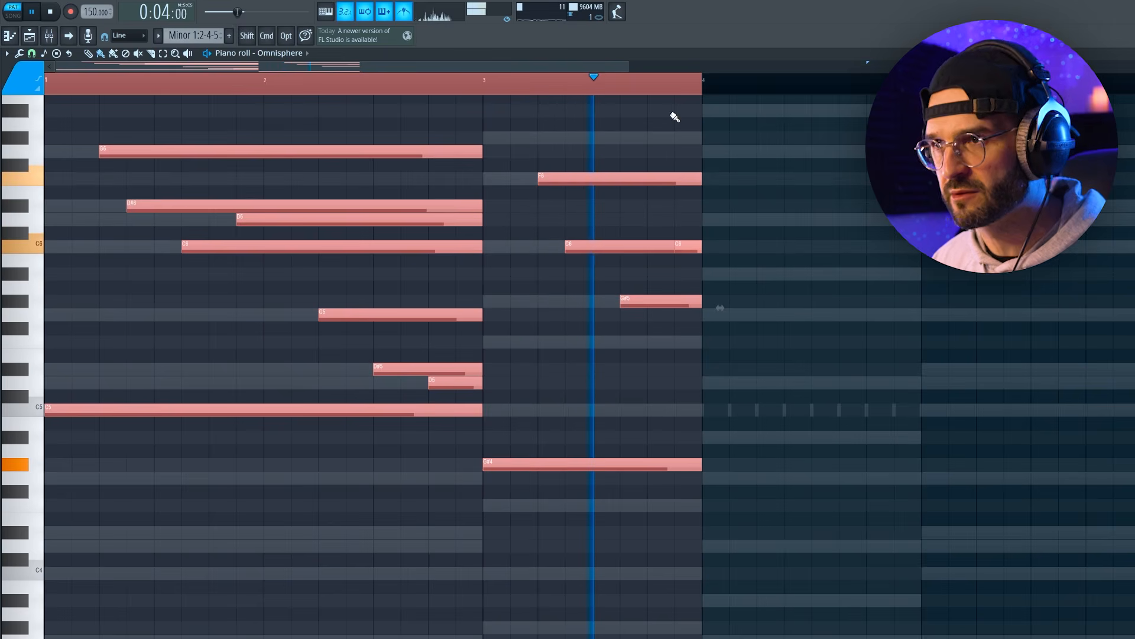
# Duplicate the bar 3 phrase into bar 4 one semitone lower, starting on G4, and loop bars 1 to 4
pyautogui.press('space')
pyautogui.moveTo(811, 158); pyautogui.dragTo(733, 482)
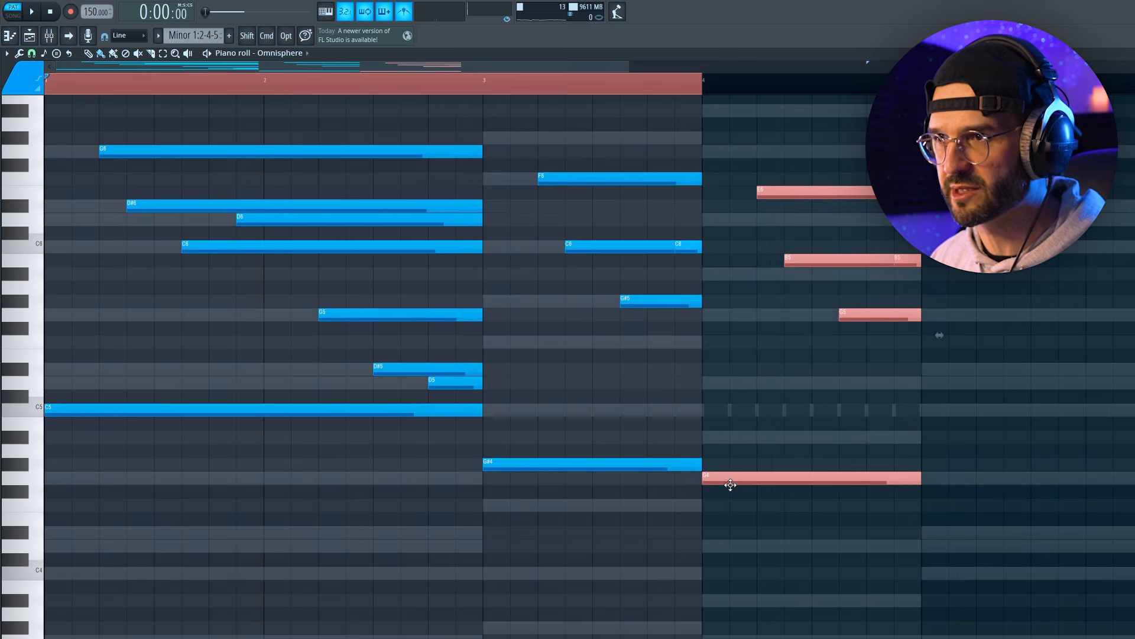
pyautogui.click(806, 191)
pyautogui.moveTo(695, 86); pyautogui.dragTo(922, 85)
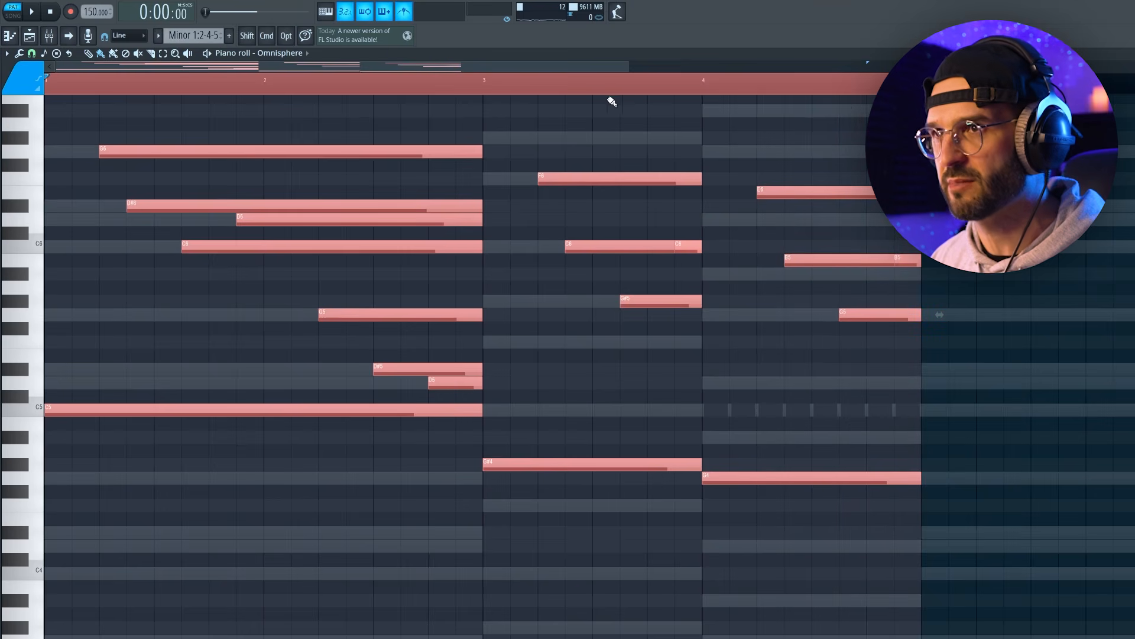
pyautogui.press('space')
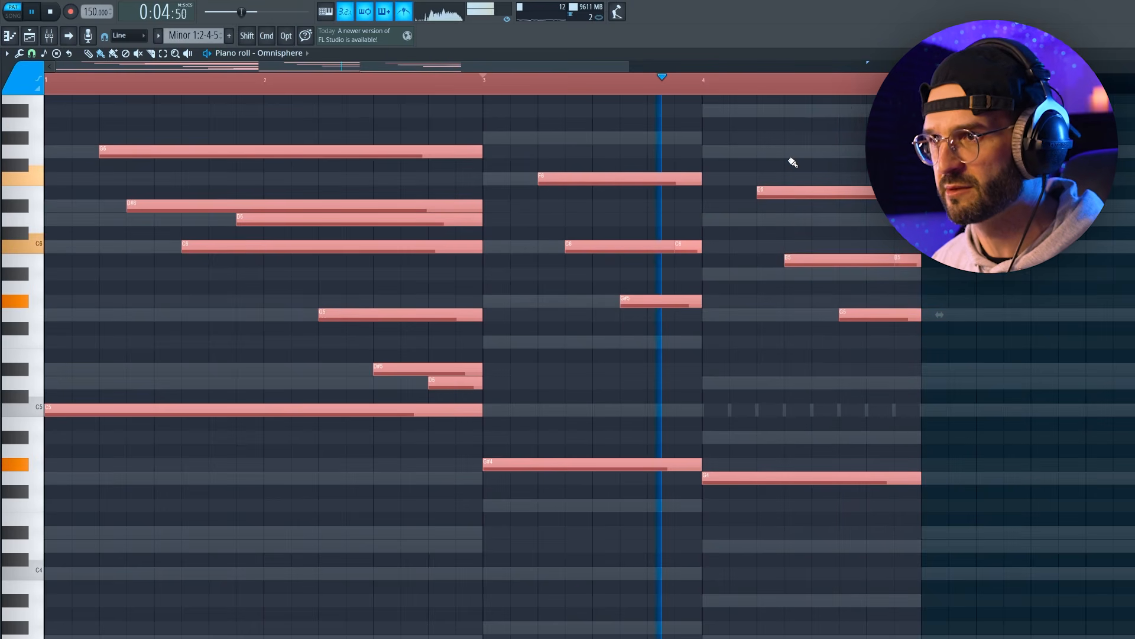
# Transpose the bar 4 phrase up three semitones to start on A#4 and play the loop
pyautogui.press('space')
pyautogui.moveTo(760, 146); pyautogui.dragTo(1002, 482)
pyautogui.moveTo(731, 474); pyautogui.dragTo(727, 436)
pyautogui.press('space')
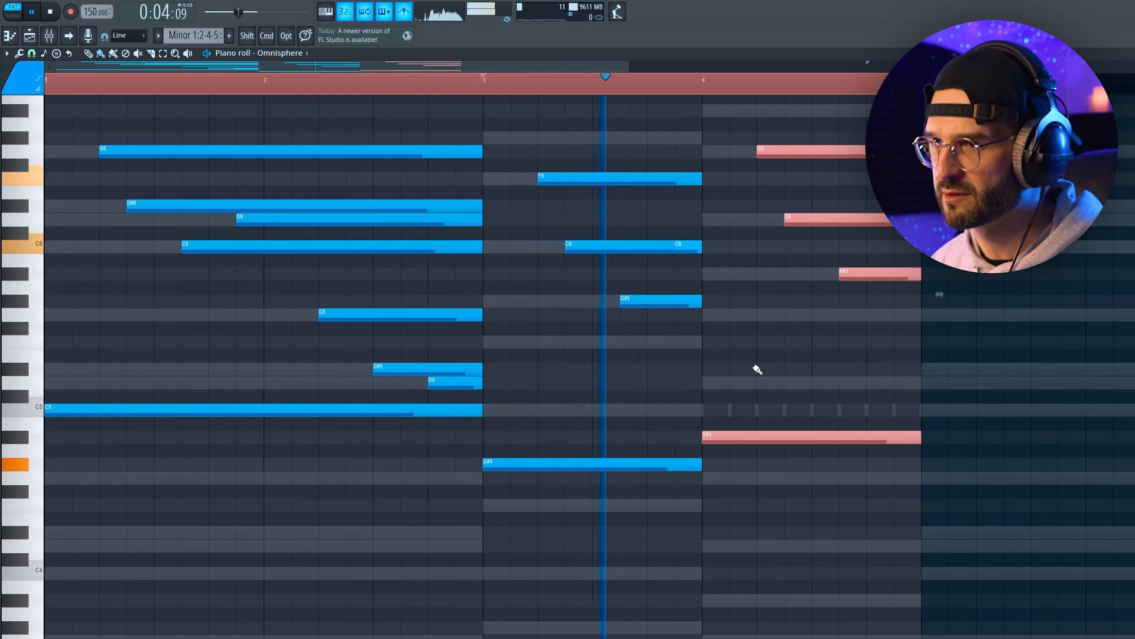
# Clear the note selection and play the four-bar loop from its start to check the melody
pyautogui.press('space')
pyautogui.click(793, 142)
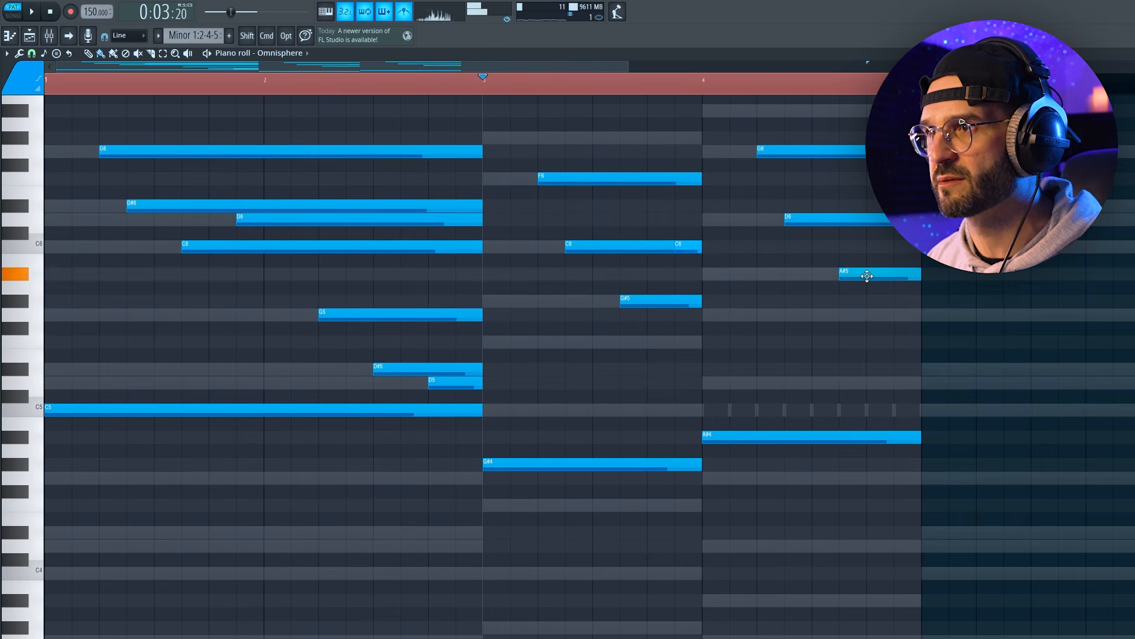
pyautogui.press('space')
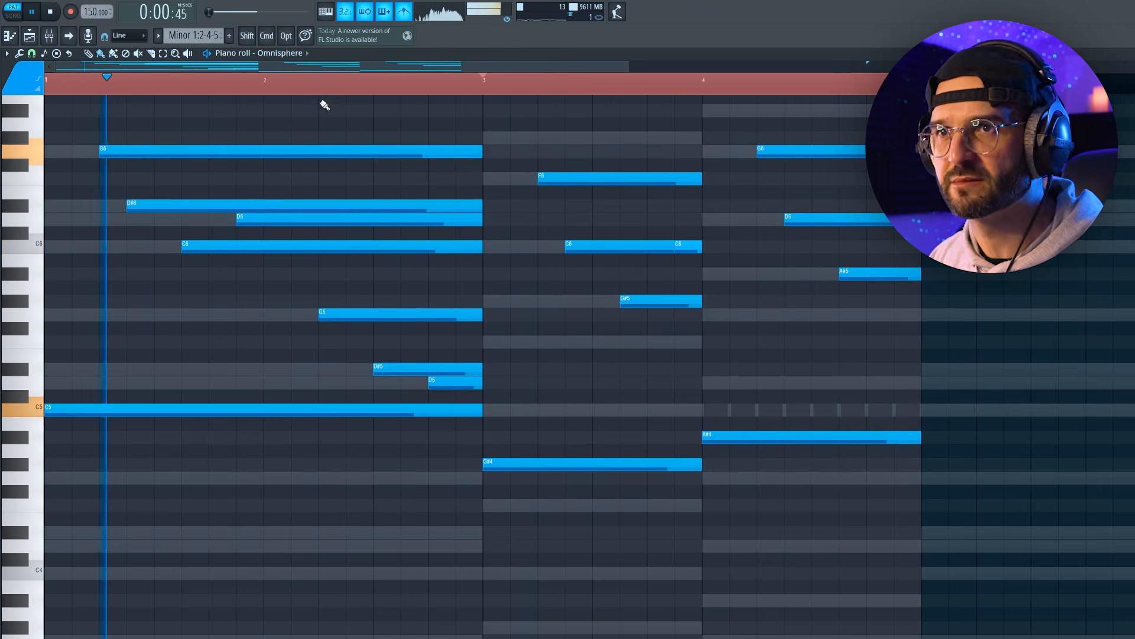
pyautogui.press('space')
# Copy the two-bar C5 note down to C3 across bars 1 and 2 as a bass note, and play it
pyautogui.scroll(2, 588, 225)
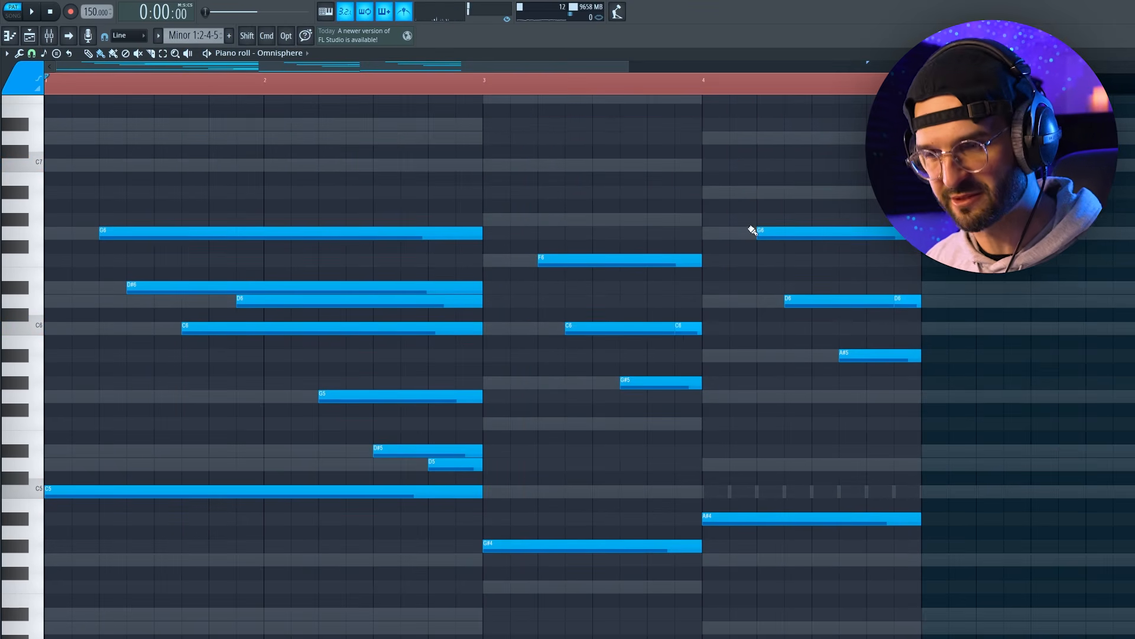
pyautogui.scroll(-1, 477, 183)
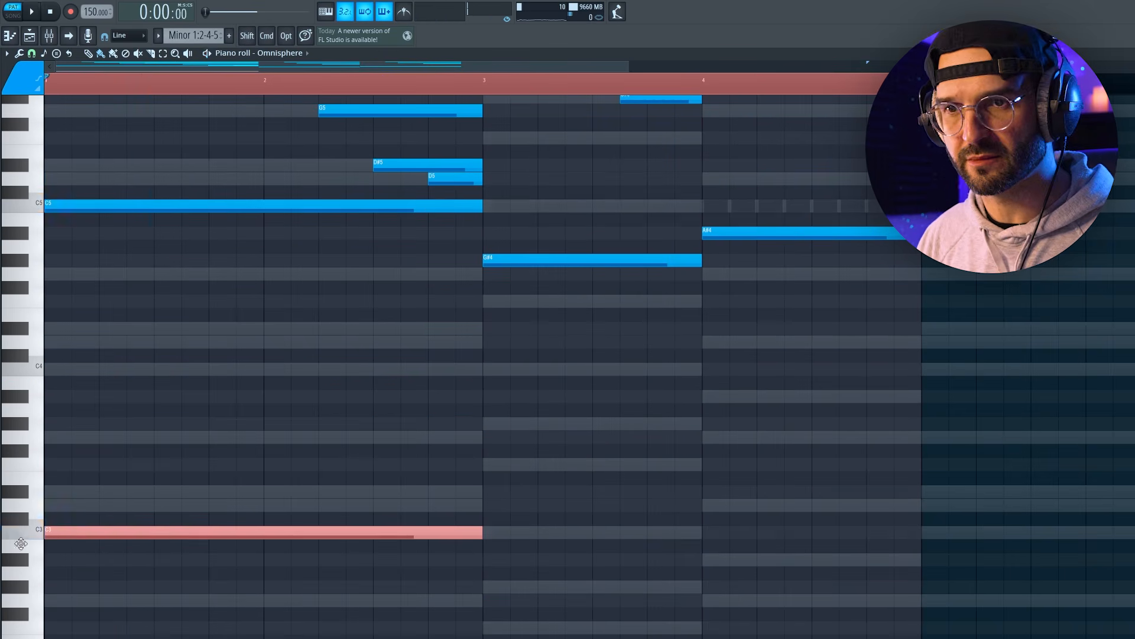
pyautogui.press('space')
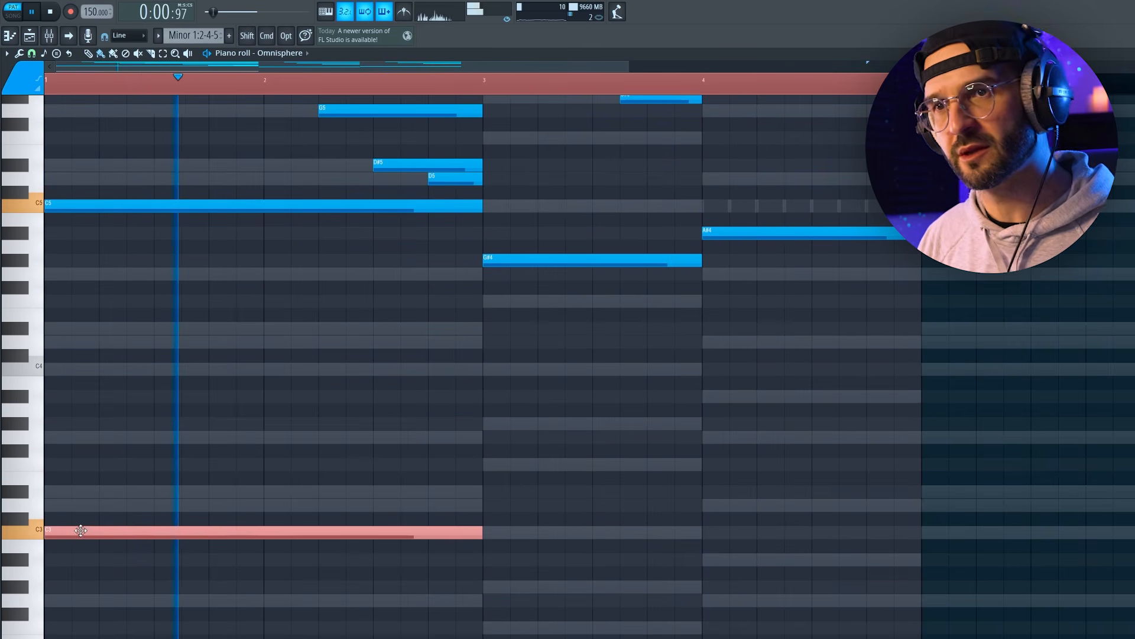
pyautogui.press('space')
# Extend the bass line with a one-bar G#2 in bar 3 and a one-bar A#2 in bar 4
pyautogui.click(70, 520)
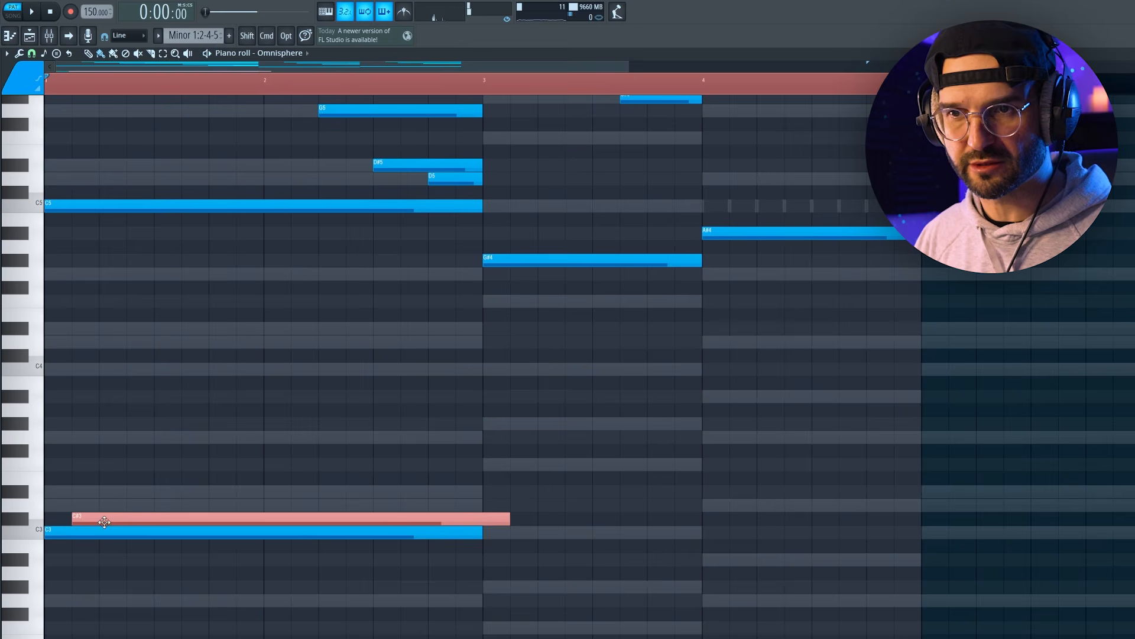
pyautogui.press('space')
pyautogui.scroll(3, 572, 377)
pyautogui.scroll(-1, 789, 531)
pyautogui.moveTo(803, 550); pyautogui.dragTo(651, 456)
pyautogui.press('Delete')
pyautogui.scroll(-1, 664, 540)
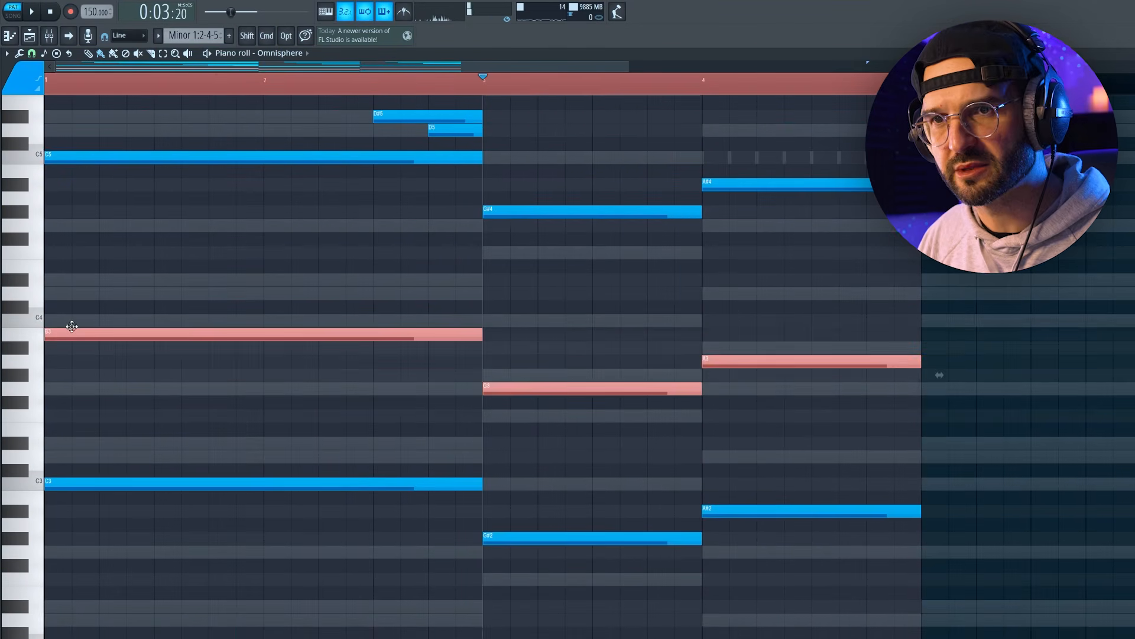
# Double the three bass notes one octave higher on C4, G#3 and A#3, and clear the selection
pyautogui.moveTo(68, 324); pyautogui.dragTo(71, 310)
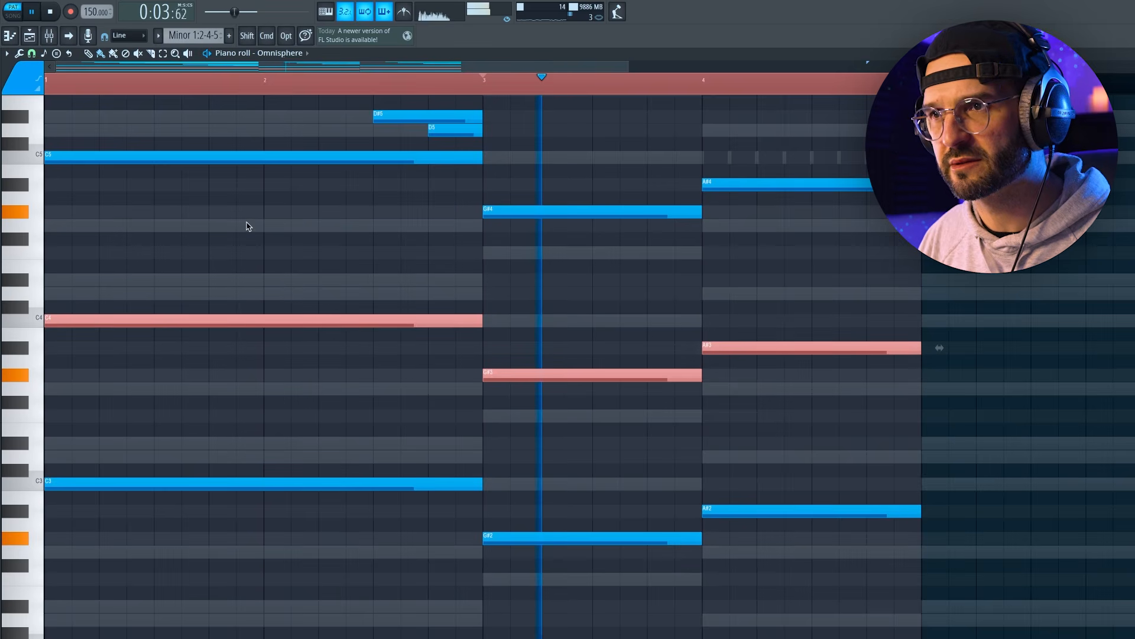
pyautogui.scroll(2, 160, 314)
pyautogui.click(180, 309)
pyautogui.scroll(5, 327, 413)
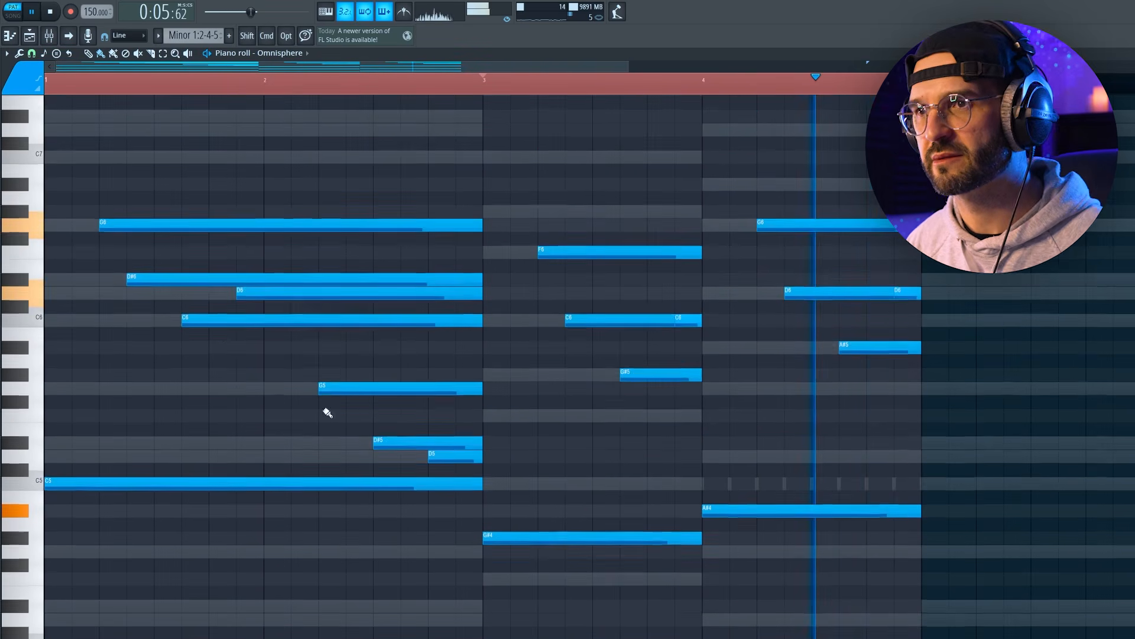
# Play the four-bar loop with the added bass notes and review the upper melody
pyautogui.scroll(3, 137, 479)
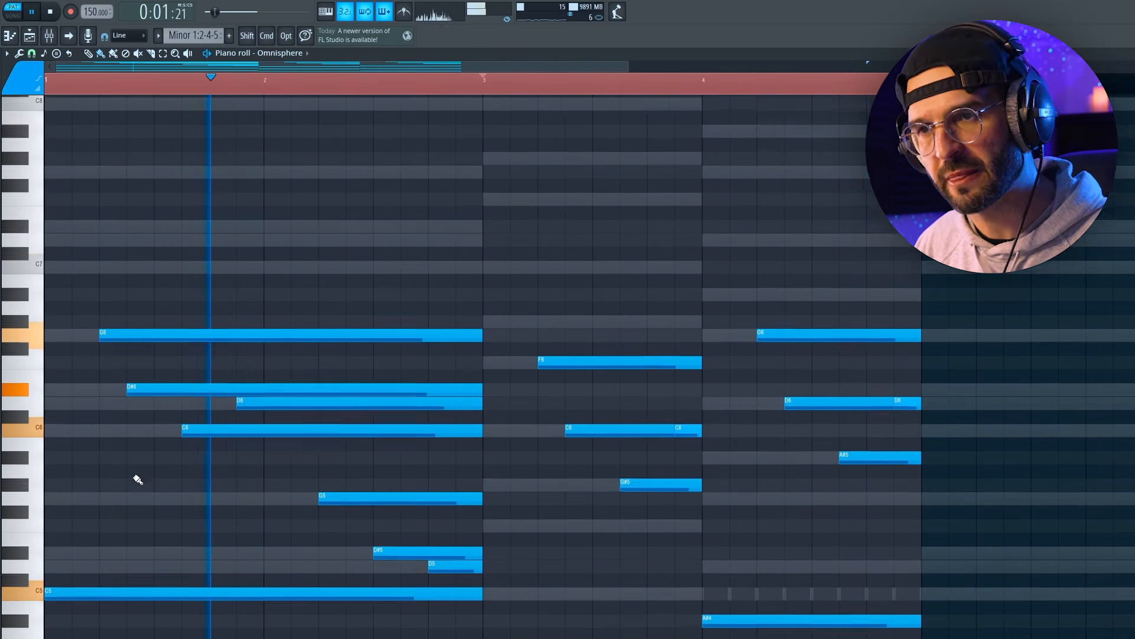
pyautogui.scroll(2, 137, 479)
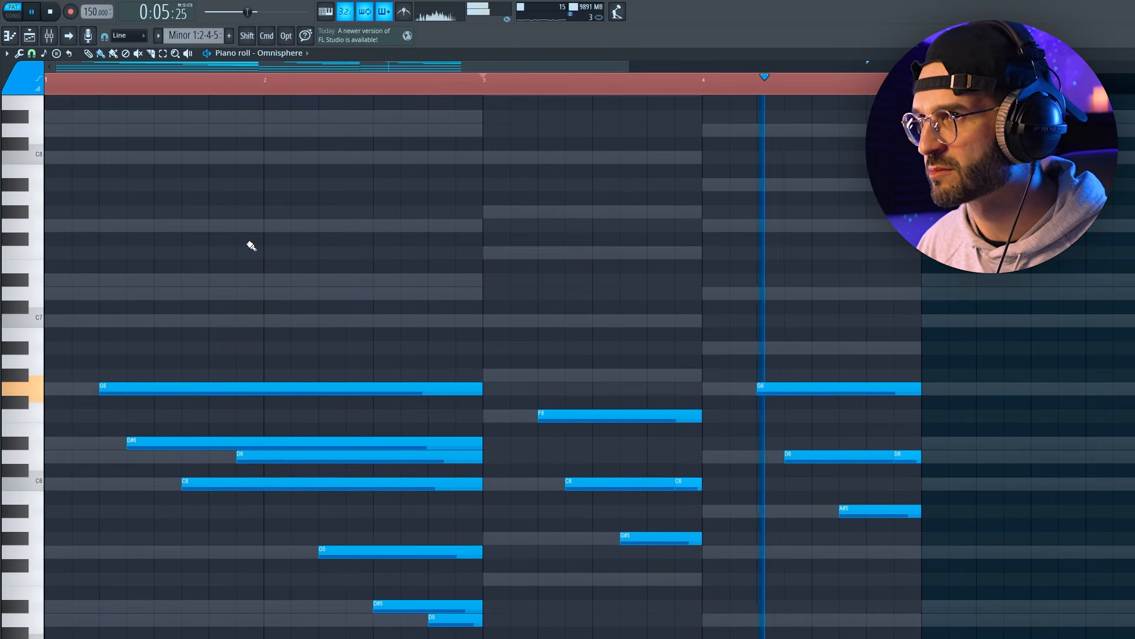
pyautogui.scroll(-4, 248, 246)
pyautogui.press('space')
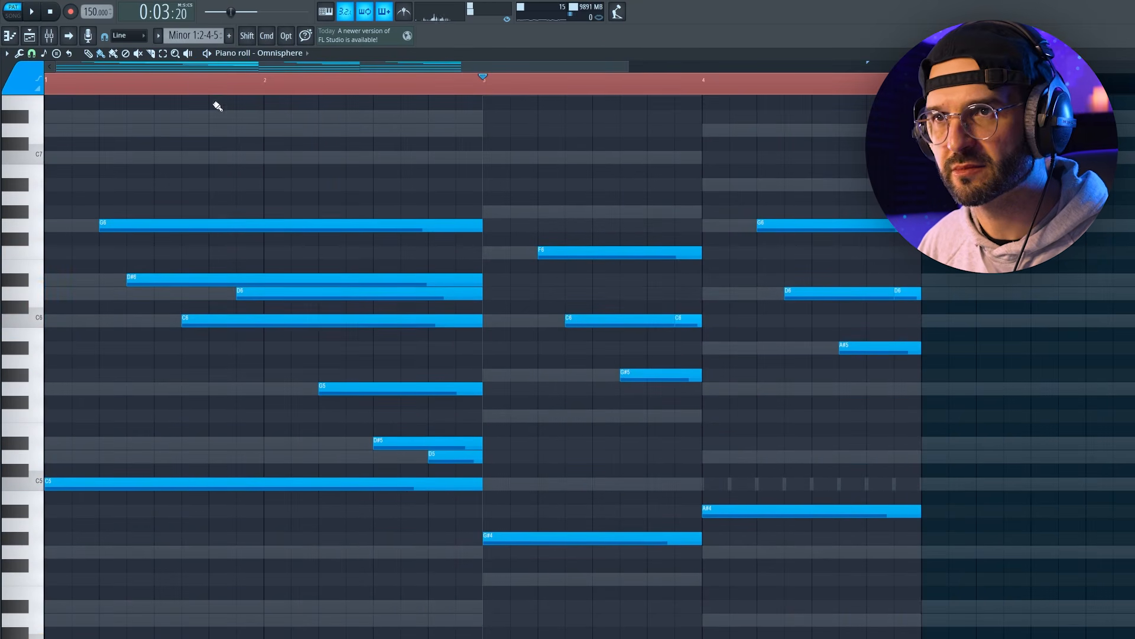
pyautogui.press('space')
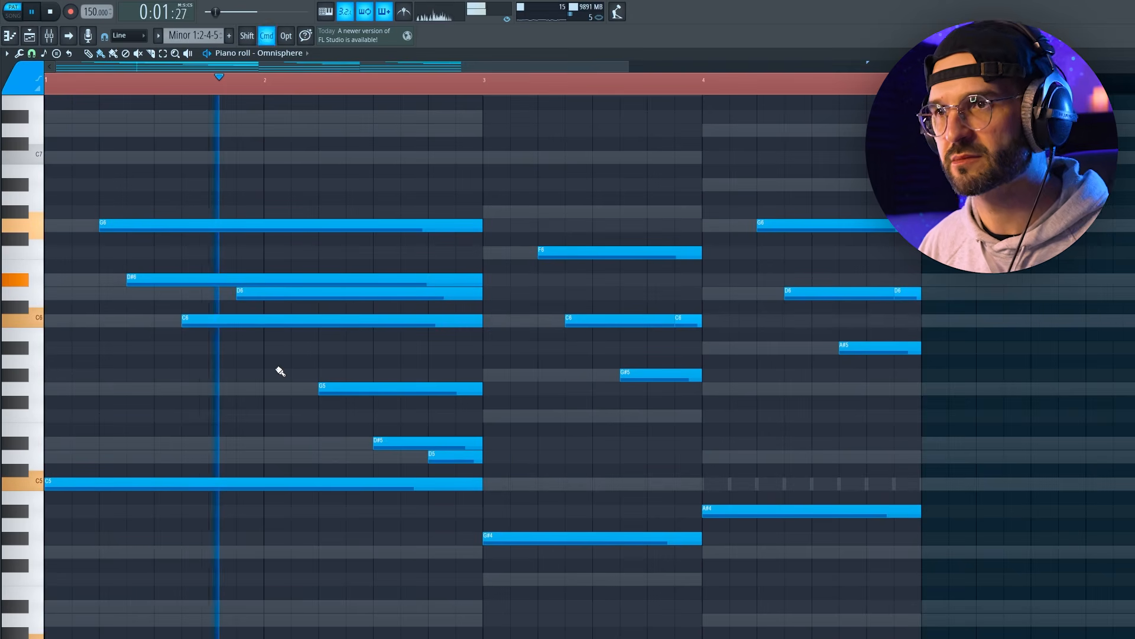
# Duplicate the whole four-bar pattern, including the bass notes, into bars 5 to 8
pyautogui.scroll(-2, 280, 372)
pyautogui.scroll(-5, 280, 371)
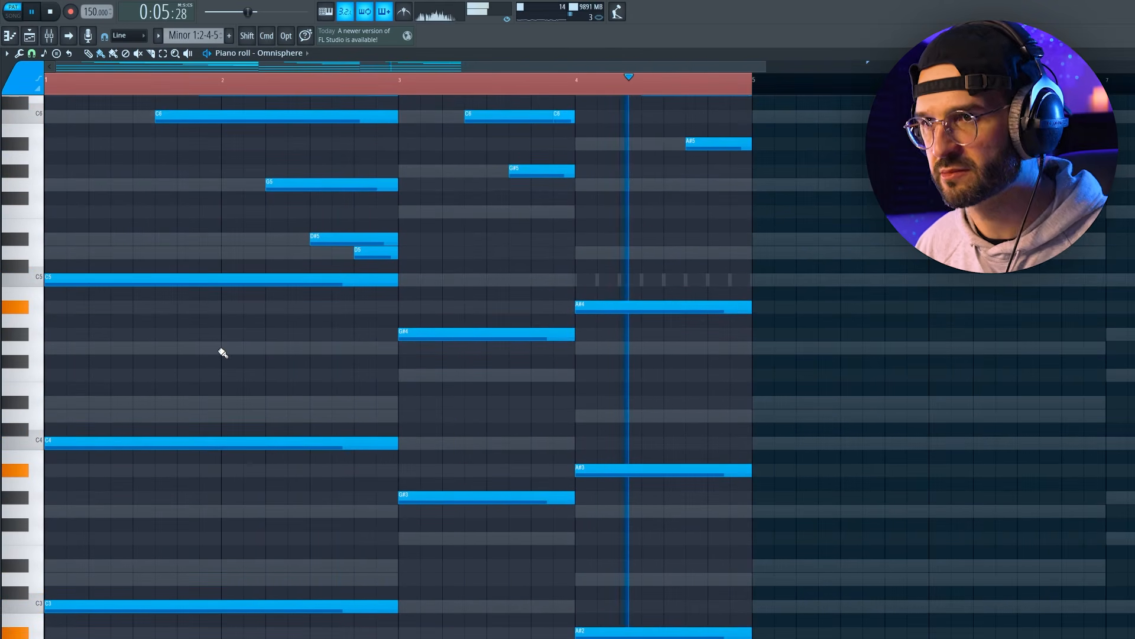
pyautogui.moveTo(935, 385); pyautogui.dragTo(180, 586)
pyautogui.scroll(2, 234, 512)
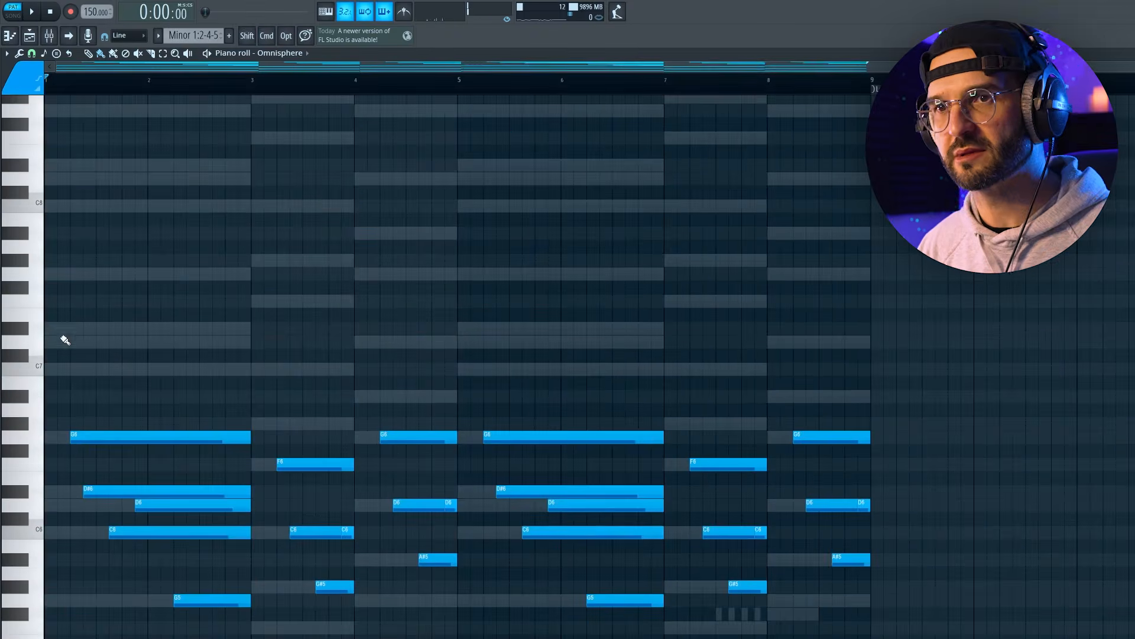
# Add a one-bar note above the melody in bar 1, set it to C7, and play it
pyautogui.click(81, 326)
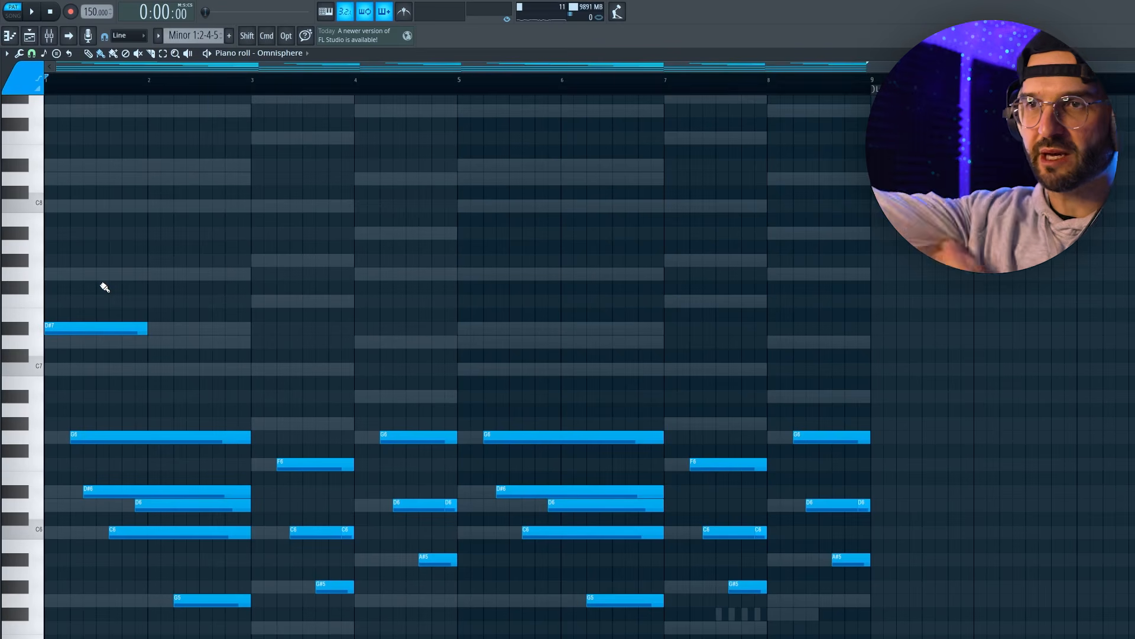
pyautogui.press('space')
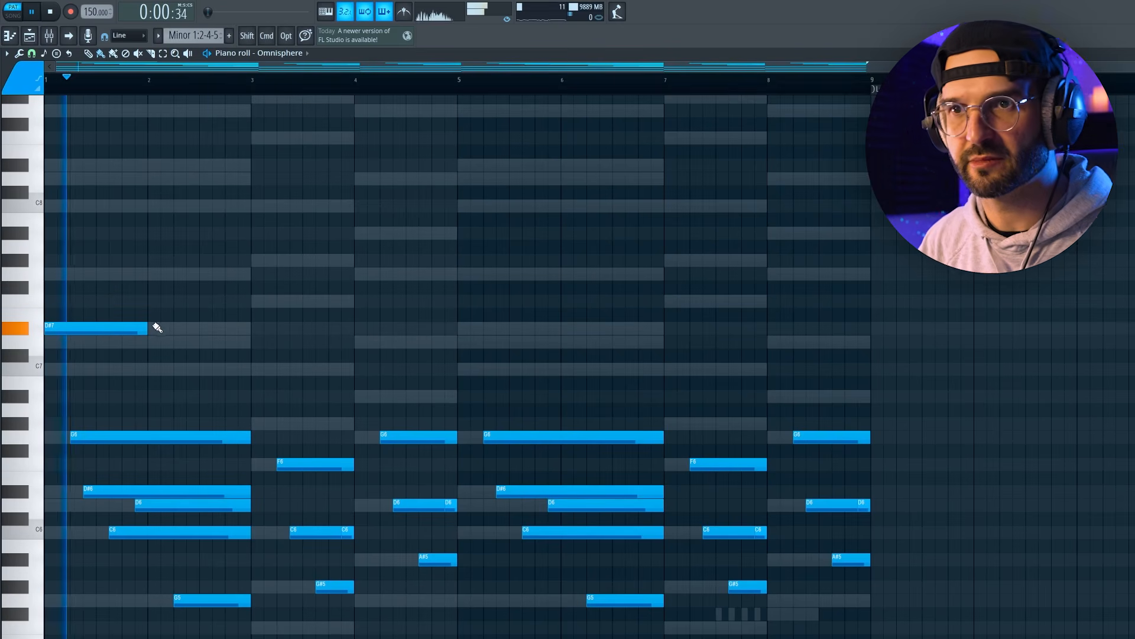
pyautogui.moveTo(59, 332); pyautogui.dragTo(68, 362)
pyautogui.press('space')
pyautogui.press('space')
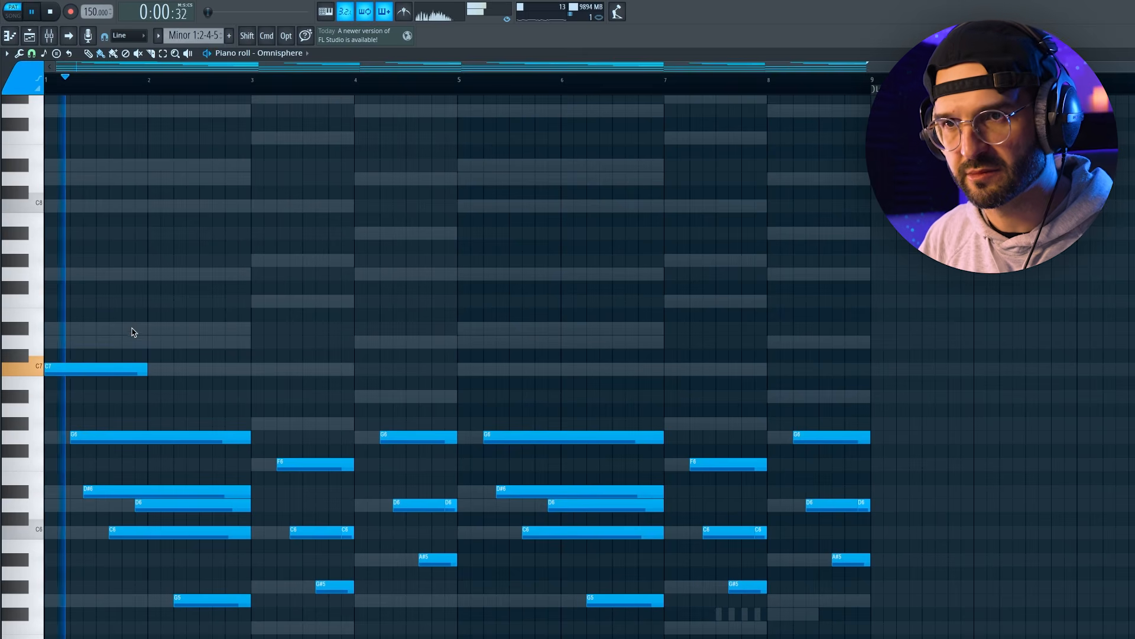
# Add a one-bar D7 note in bar 2 to the top melody and play the result
pyautogui.click(164, 329)
pyautogui.moveTo(164, 329); pyautogui.dragTo(164, 342)
pyautogui.press('space')
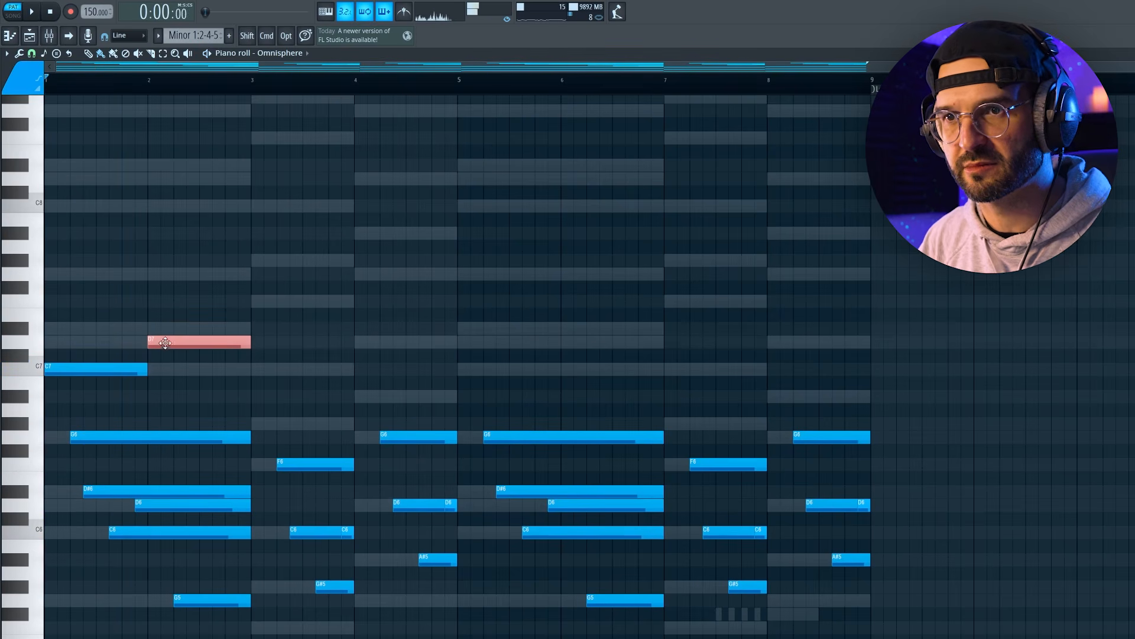
pyautogui.press('space')
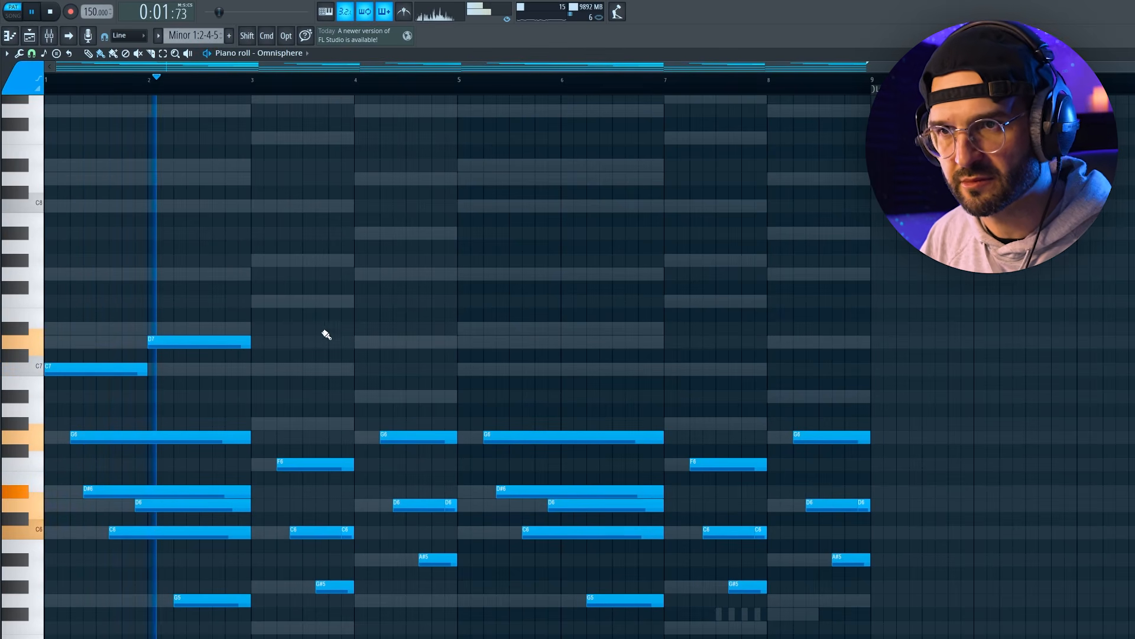
# Add one-bar notes from the middle of bar 2 and at bar 3, and retune them to F7 and D#7
pyautogui.press('space')
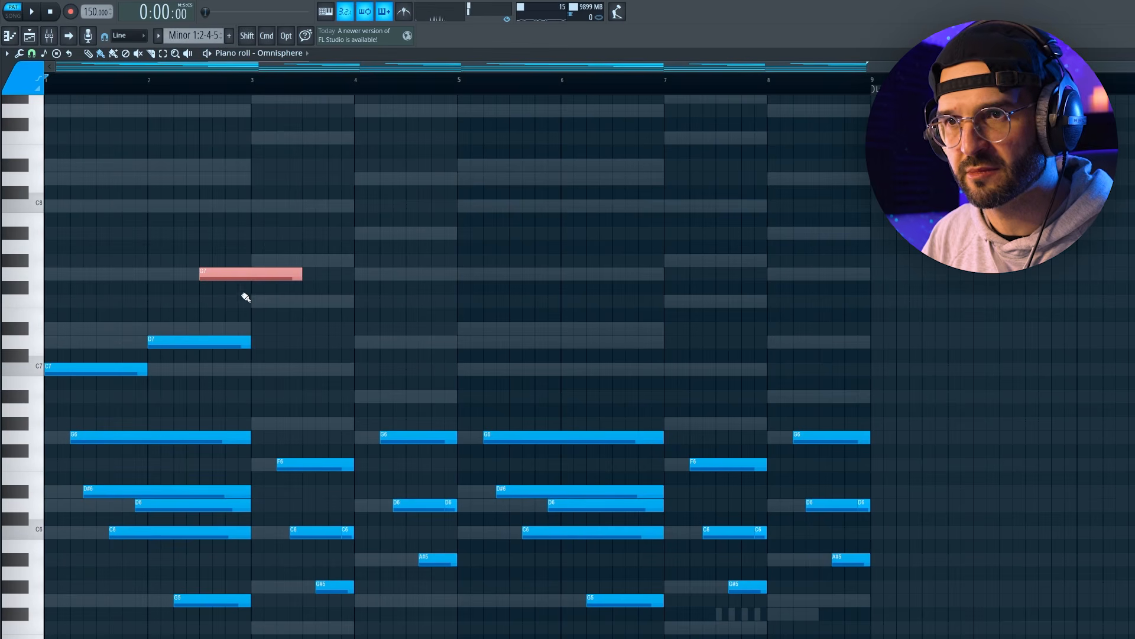
pyautogui.click(254, 303)
pyautogui.press('space')
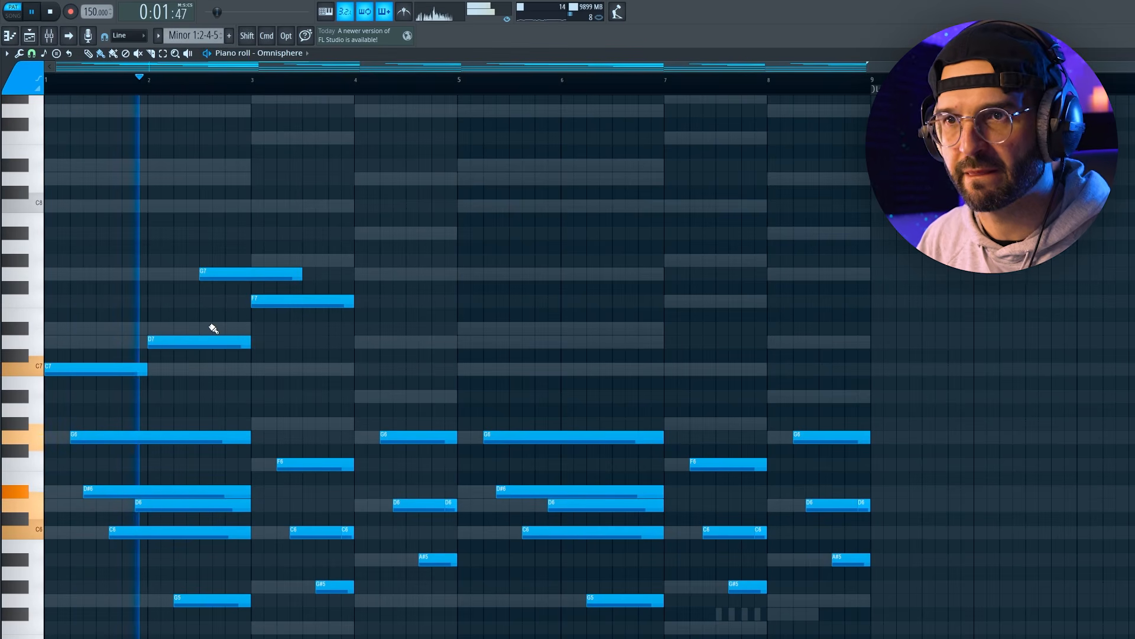
pyautogui.press('space')
pyautogui.moveTo(234, 274); pyautogui.dragTo(266, 329)
pyautogui.press('space')
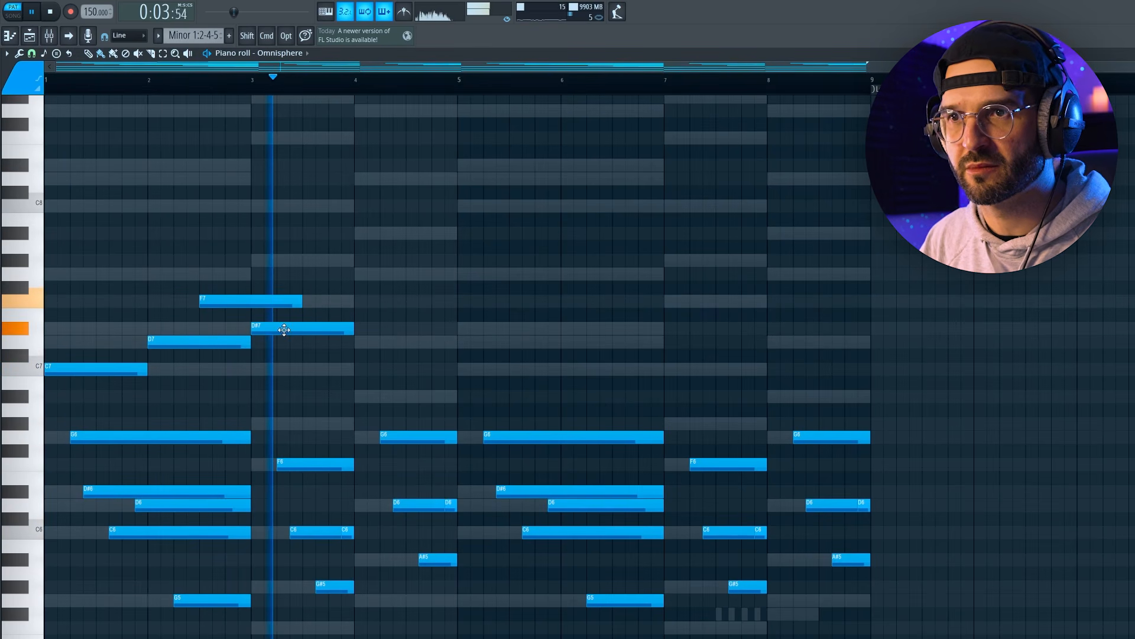
# Fill bar 4 of the top melody with short G#7, G7 and D#7 notes, and loop bars 1 to 4
pyautogui.click(360, 261)
pyautogui.click(400, 274)
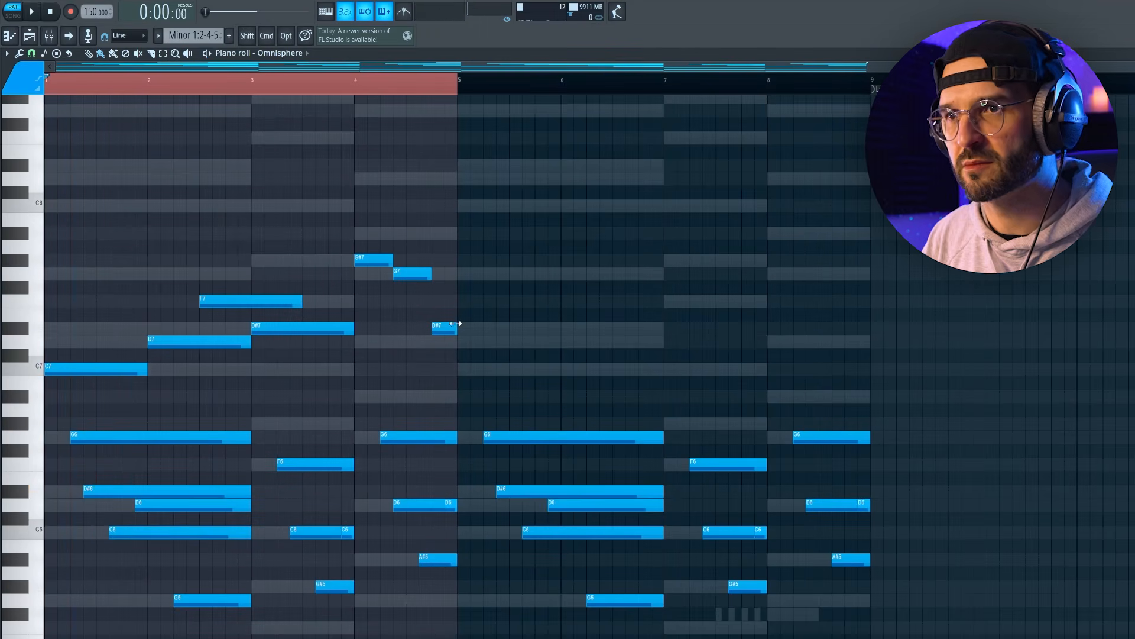
pyautogui.press('space')
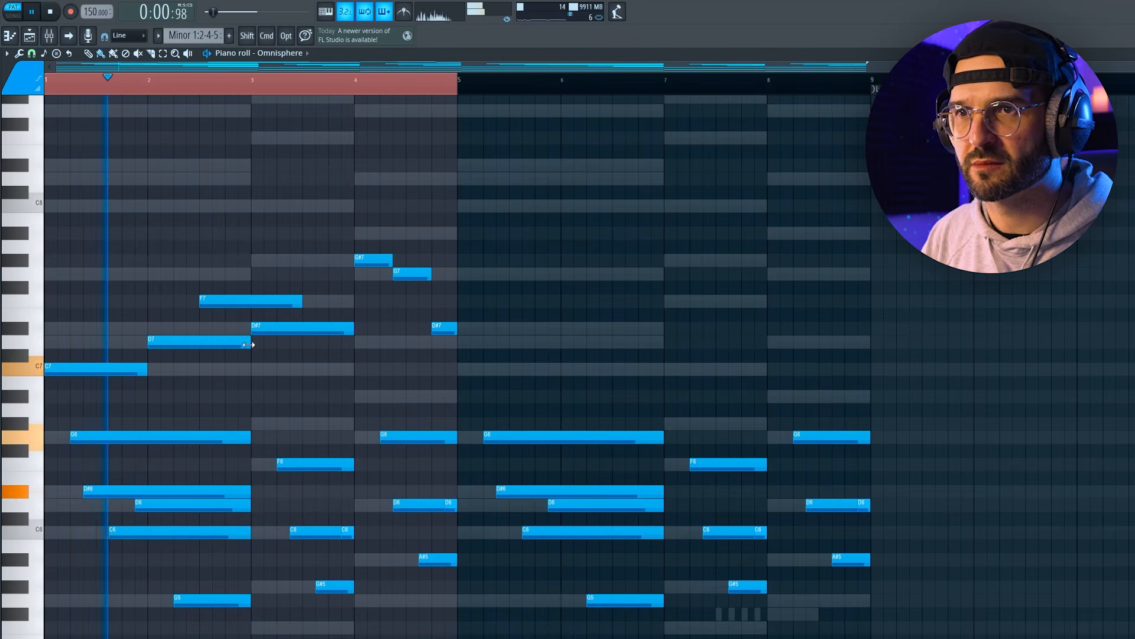
# Shorten the top melody's D7 and F7 to half a bar each, keeping D#7 a full bar in bar 3
pyautogui.moveTo(273, 358); pyautogui.dragTo(215, 281)
pyautogui.moveTo(248, 343); pyautogui.dragTo(198, 343)
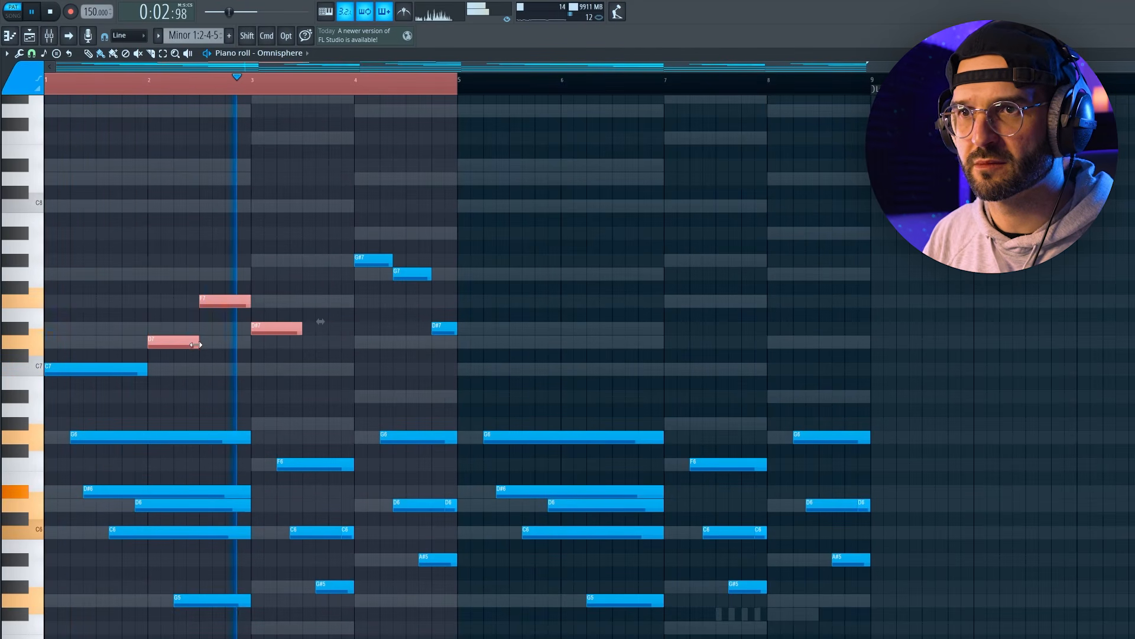
pyautogui.click(320, 345)
pyautogui.moveTo(302, 327); pyautogui.dragTo(352, 330)
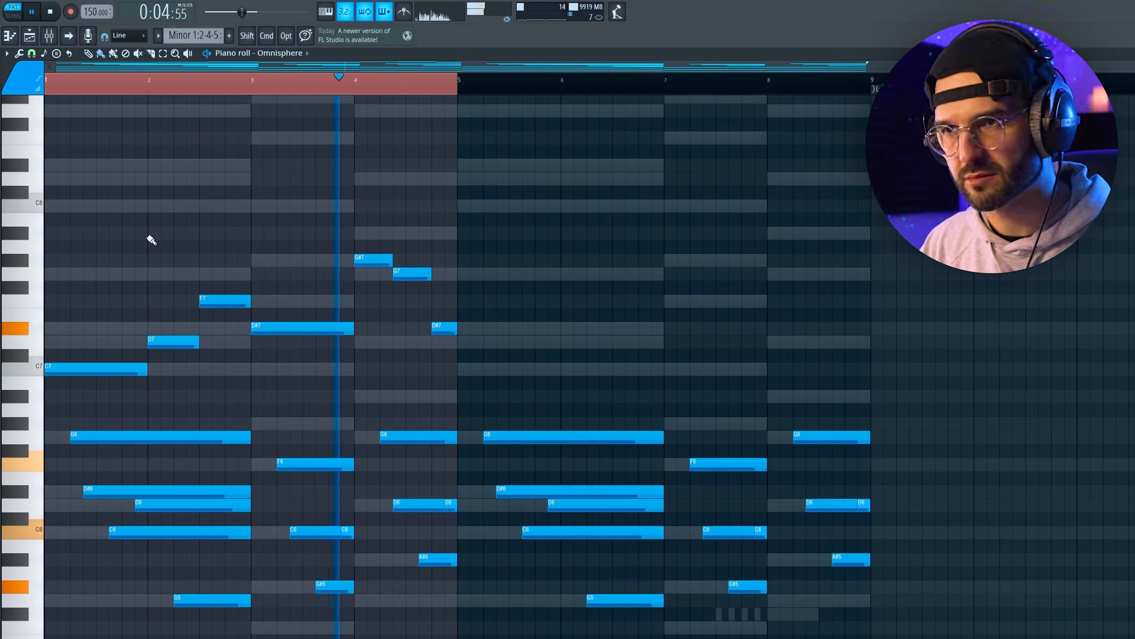
# Extend the top melody into bars 5 to 8, starting on C8, with D8 and F8 in bar 6 and D#8 in bar 7
pyautogui.press('space')
pyautogui.moveTo(541, 227); pyautogui.dragTo(482, 377)
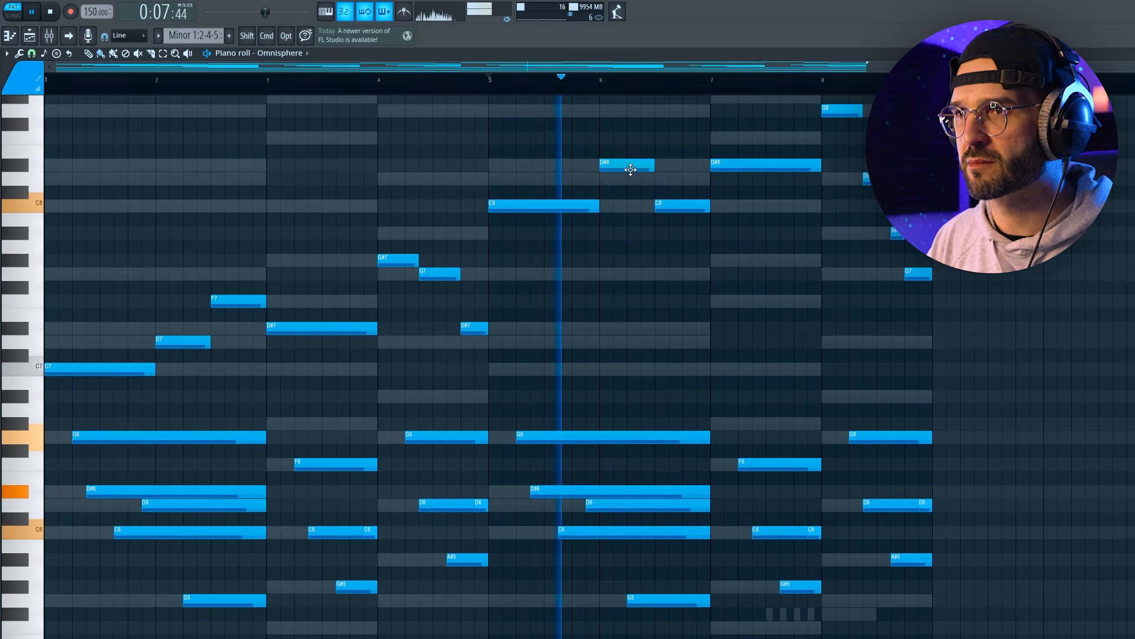
pyautogui.press('space')
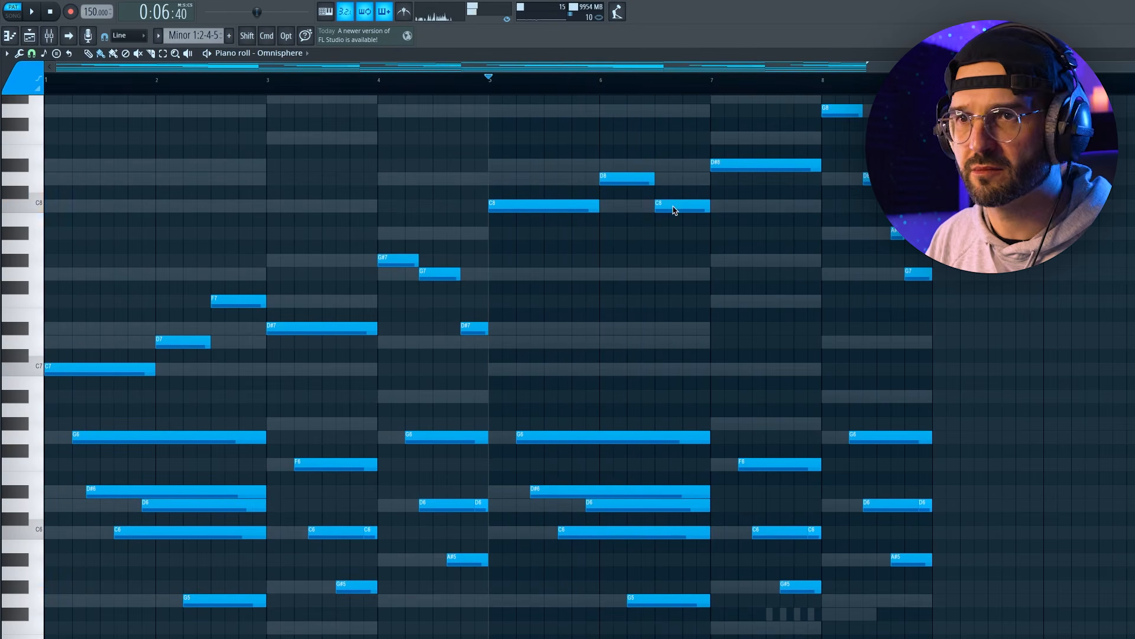
pyautogui.moveTo(674, 199); pyautogui.dragTo(674, 132)
pyautogui.press('space')
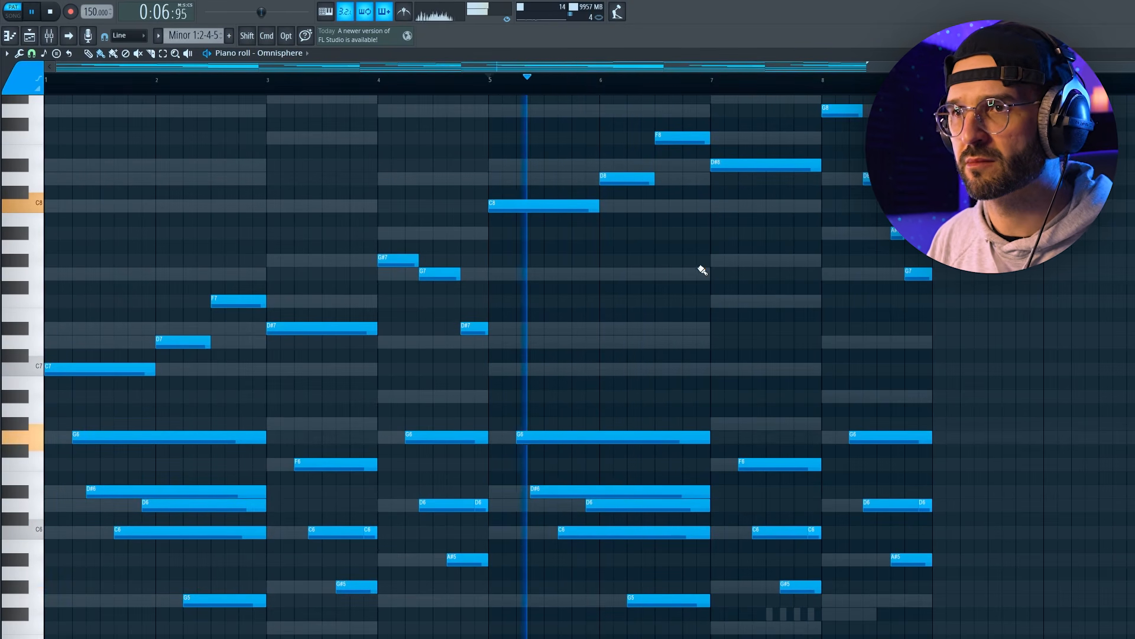
# Play the eight-bar pattern and listen to the top melody, including its second half
pyautogui.scroll(3, 702, 284)
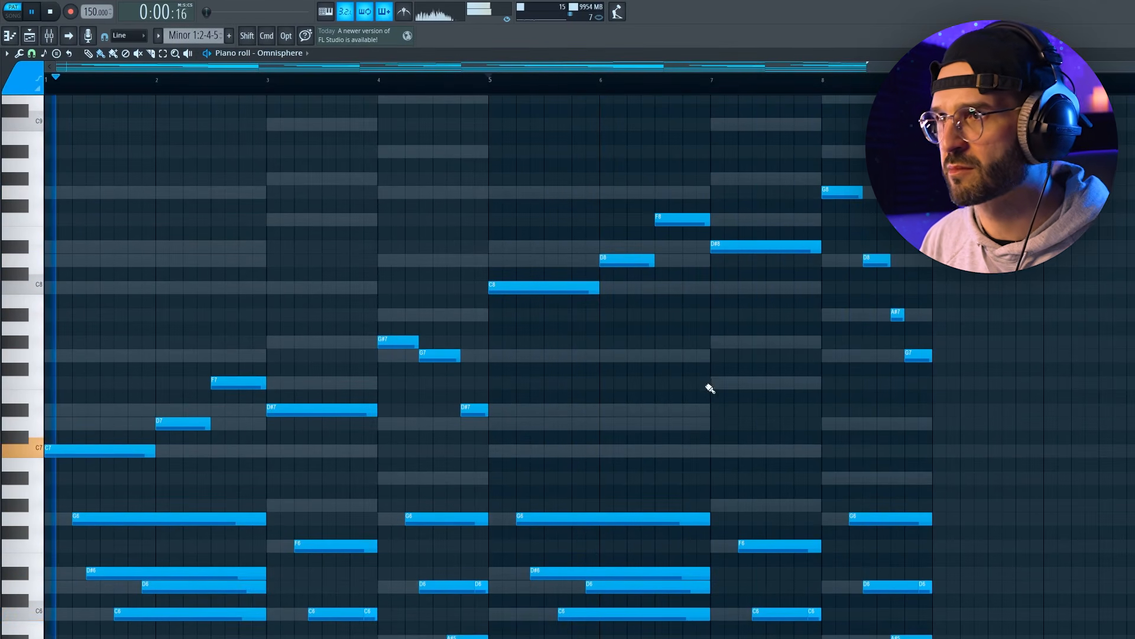
pyautogui.press('space')
pyautogui.moveTo(777, 161); pyautogui.dragTo(554, 339)
pyautogui.press('super+d')
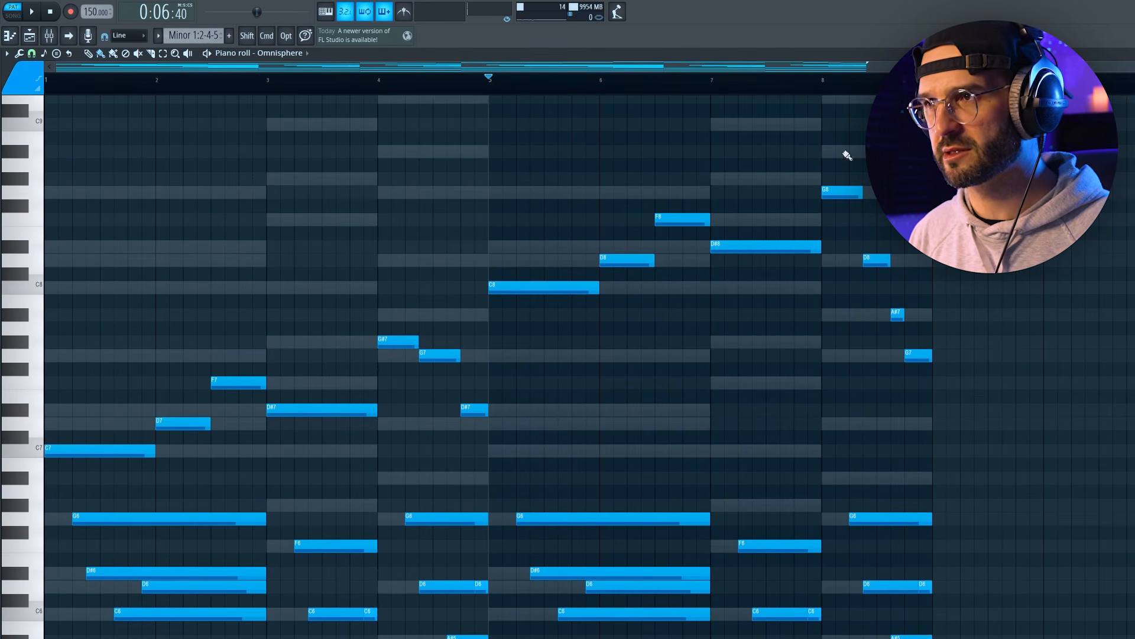
pyautogui.press('space')
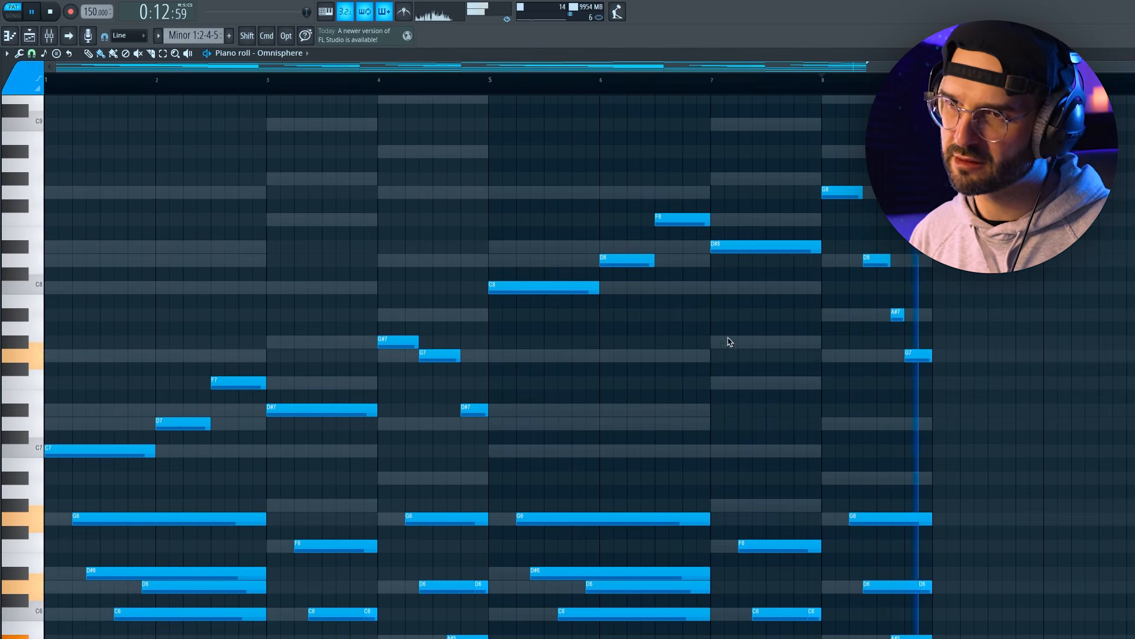
# Raise the top melody's first two notes in bar 8 to G#8 and F8, and mute all top melody notes
pyautogui.press('space')
pyautogui.scroll(-4, 330, 355)
pyautogui.scroll(-1, 331, 354)
pyautogui.press('t')
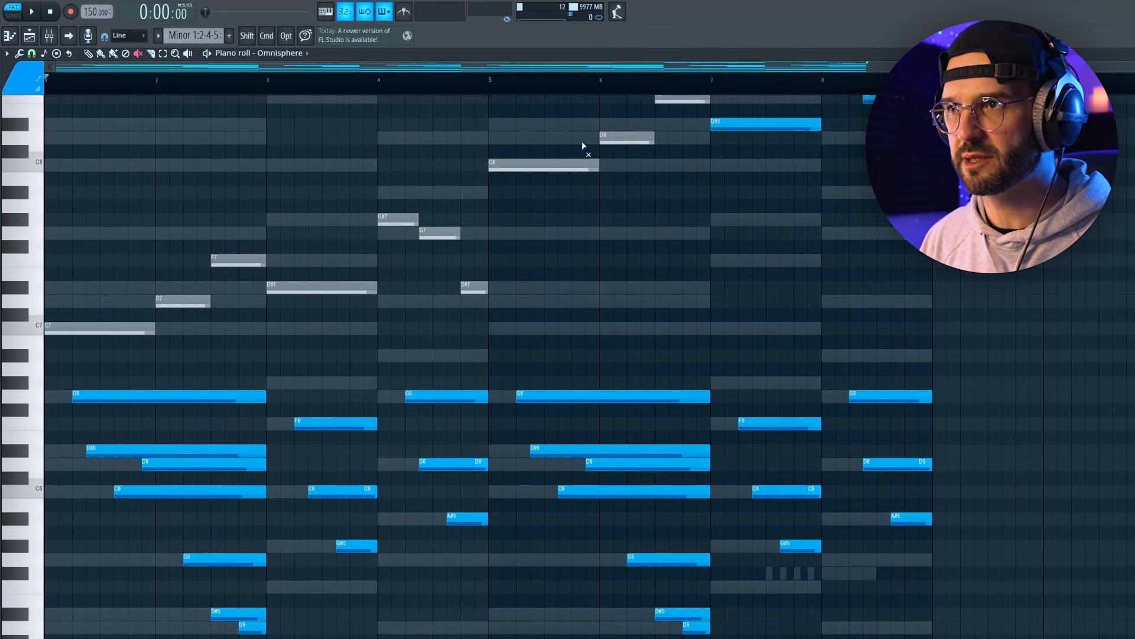
pyautogui.scroll(3, 575, 147)
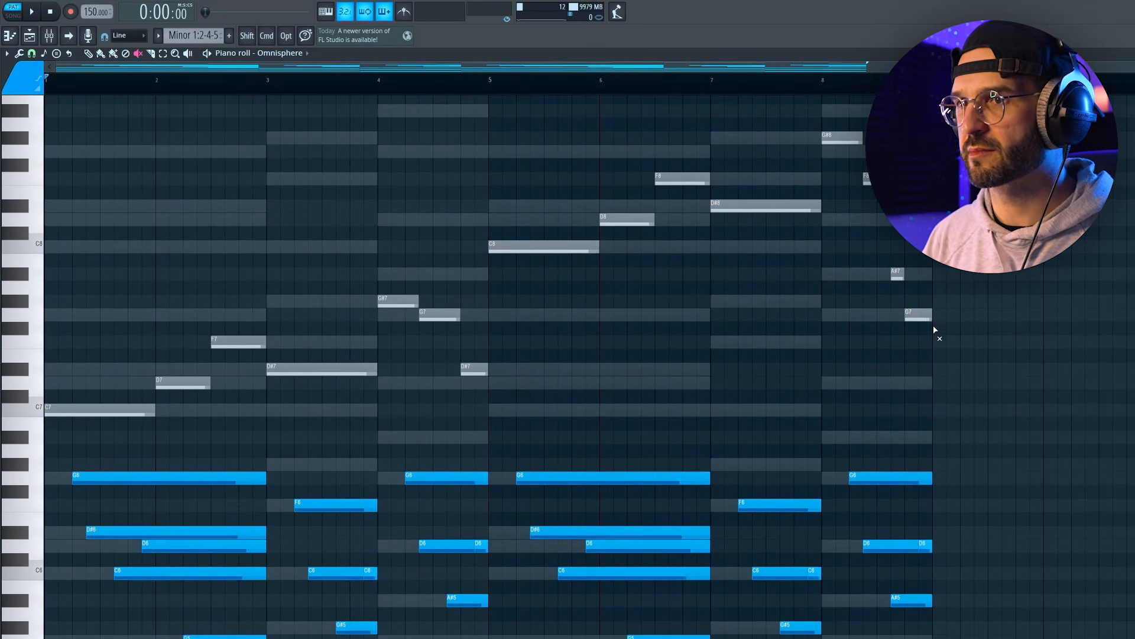
# Select the Omnisphere melody and accompaniment notes from G6 down to G#4, leaving the lowest bass layer unselected
pyautogui.scroll(-9, 729, 332)
pyautogui.scroll(-3, 753, 409)
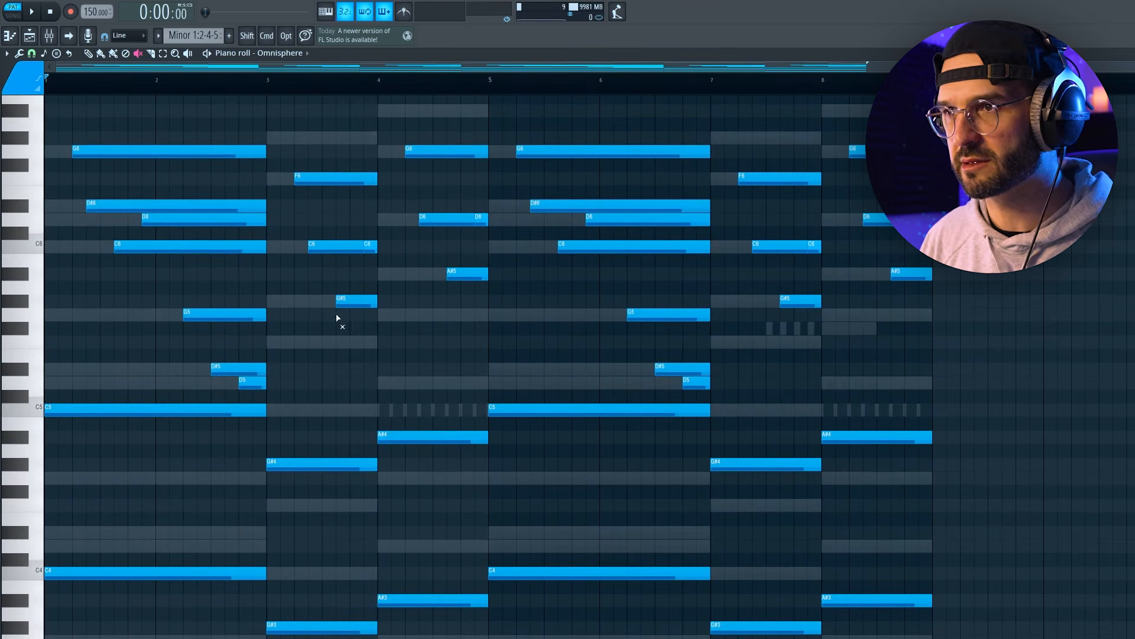
pyautogui.scroll(3, 732, 394)
pyautogui.moveTo(1013, 148); pyautogui.dragTo(94, 601)
pyautogui.scroll(-3, 679, 619)
pyautogui.scroll(3, 562, 568)
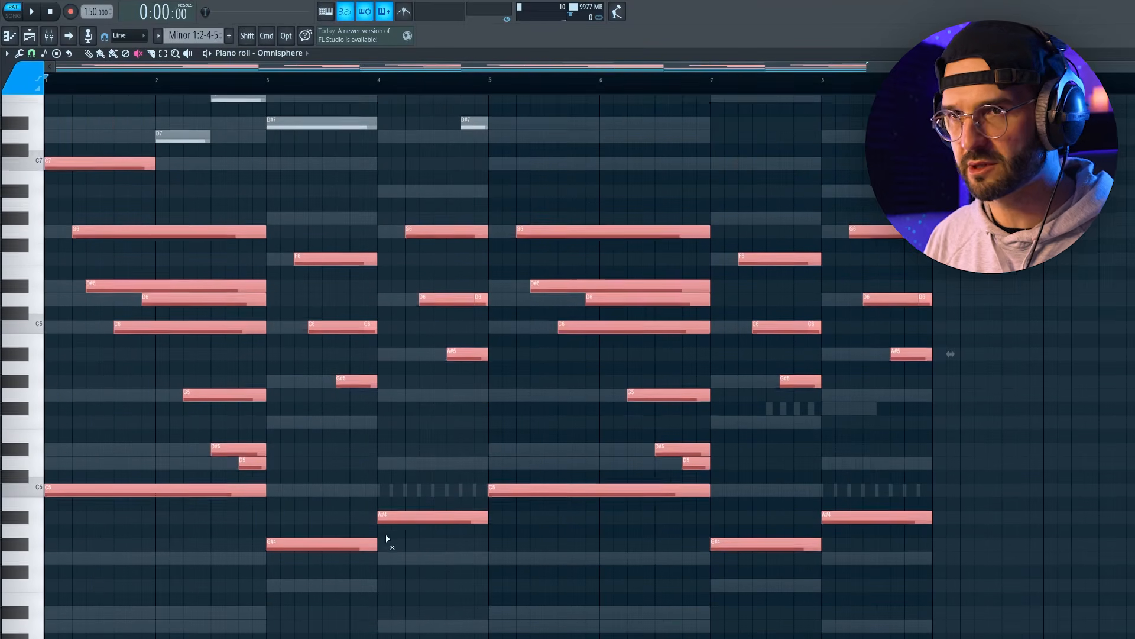
# Enlarge the velocity lane, start pattern playback and open the Humanize tool for the selected notes
pyautogui.click(7, 55)
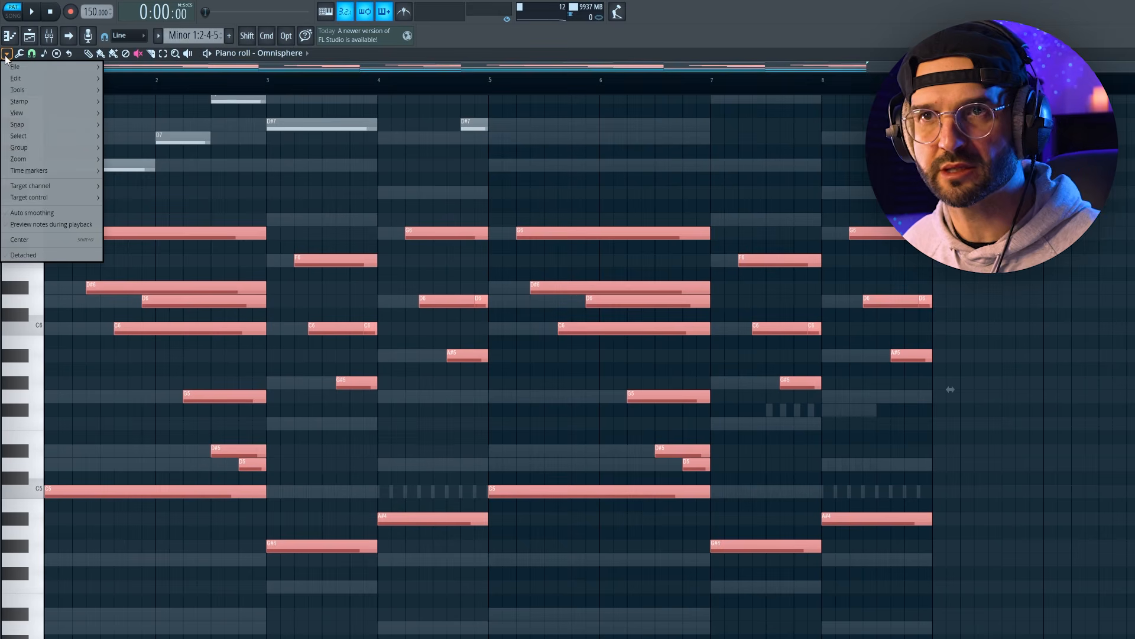
pyautogui.click(19, 54)
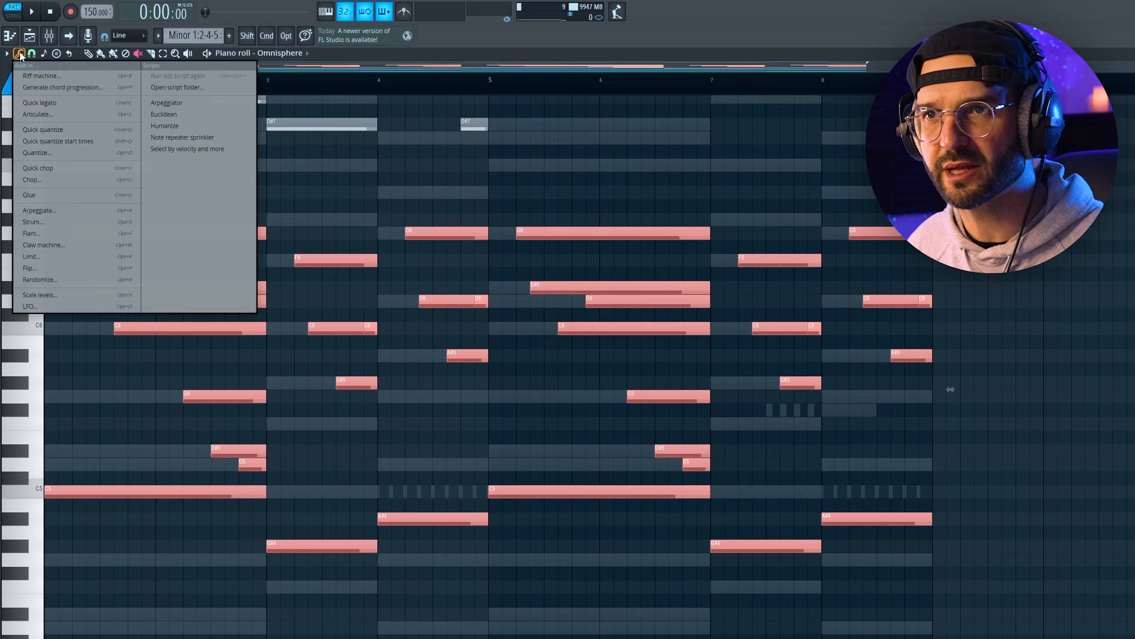
pyautogui.click(189, 126)
pyautogui.press('Return')
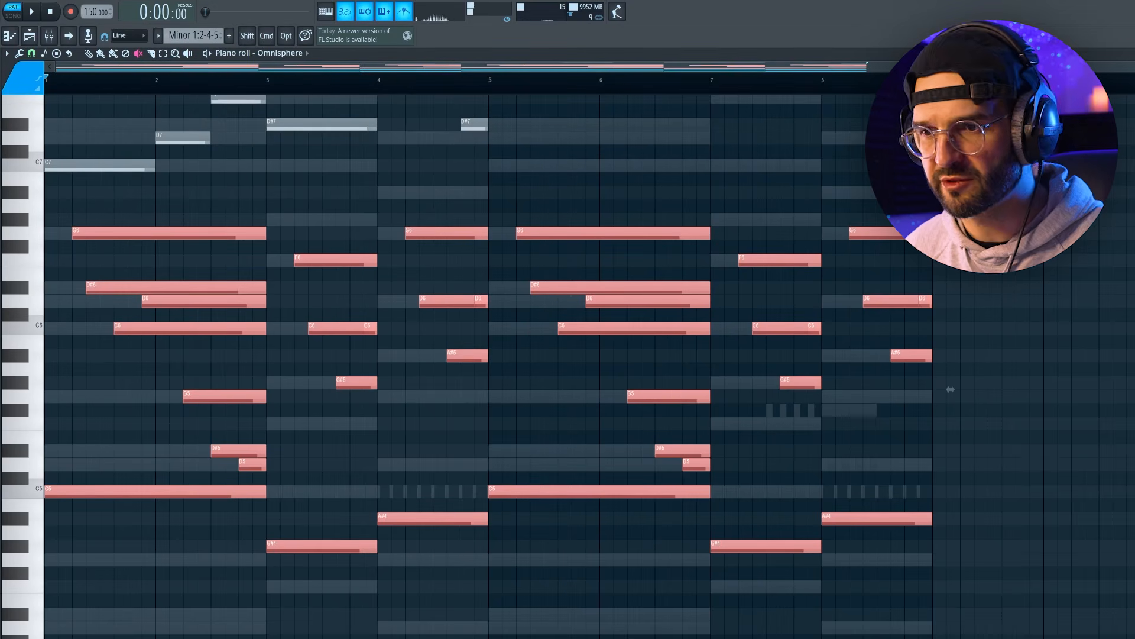
pyautogui.press('Return')
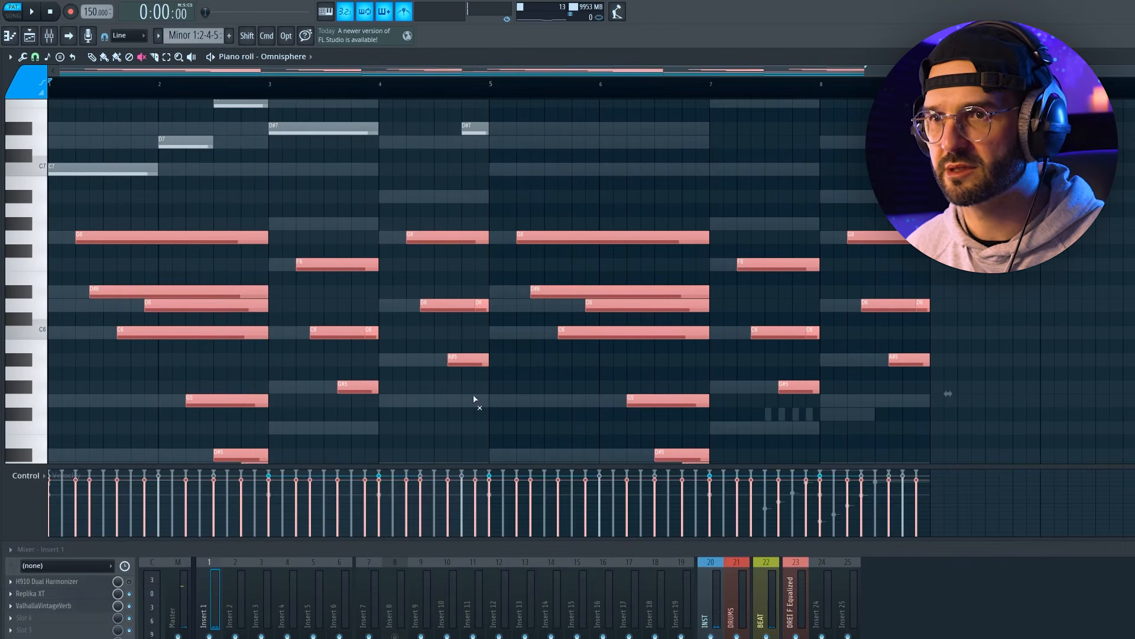
pyautogui.moveTo(295, 466); pyautogui.dragTo(295, 446)
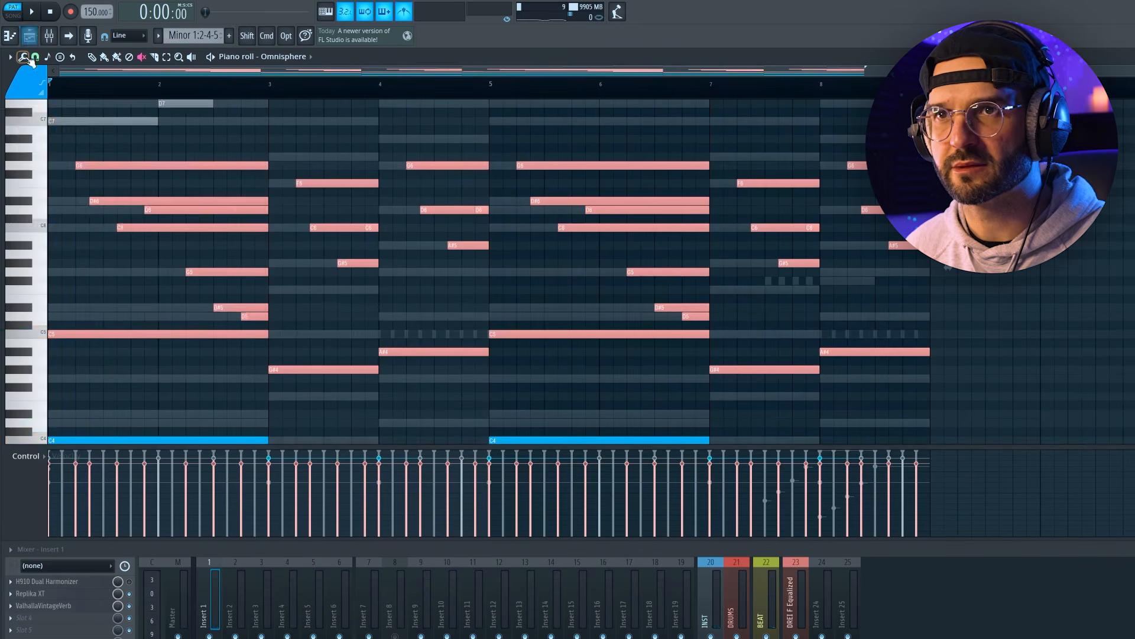
pyautogui.press('space')
pyautogui.click(23, 58)
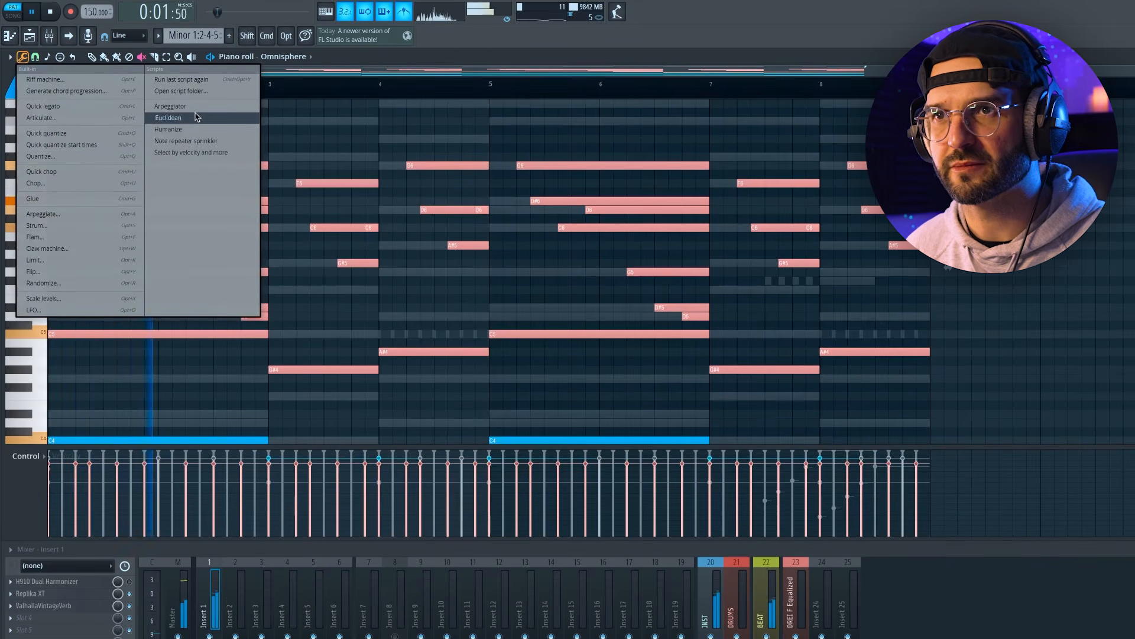
pyautogui.click(196, 130)
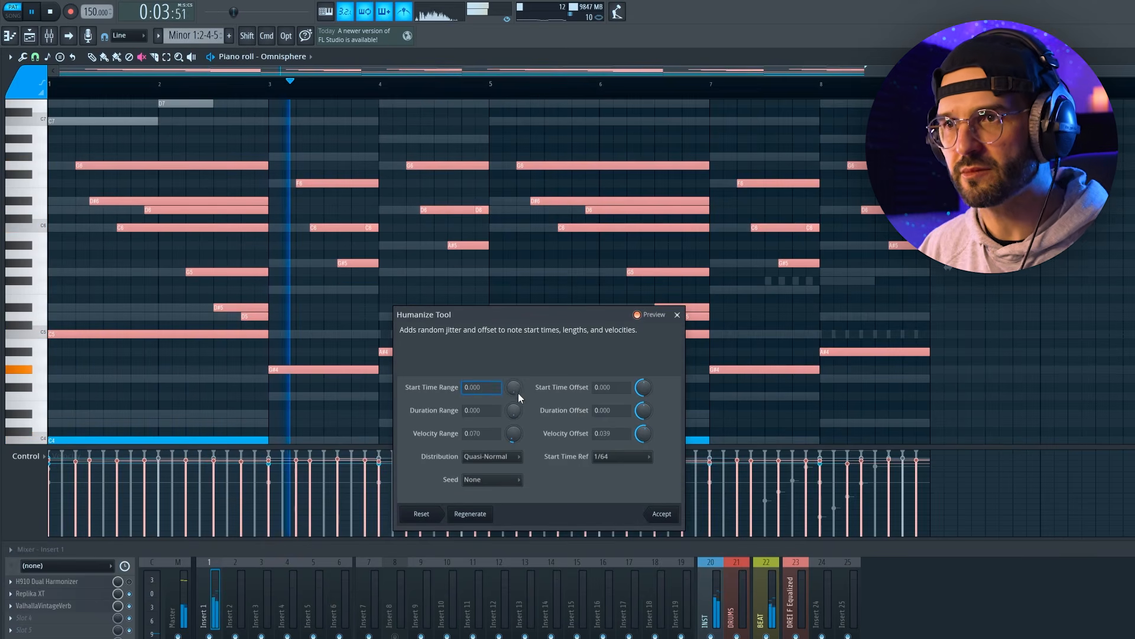
# Set the Humanize Start Time Range to 0.826 and Start Time Offset to 0.262 while the pattern plays
pyautogui.moveTo(535, 318); pyautogui.dragTo(450, 308)
pyautogui.write('0.392')
pyautogui.click(549, 374)
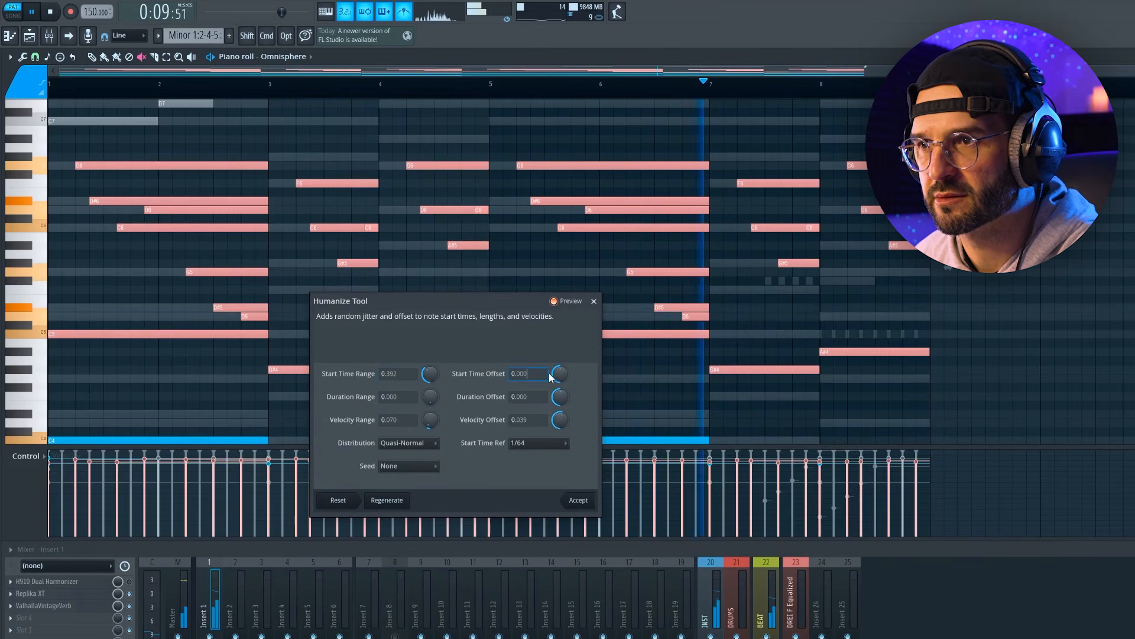
pyautogui.moveTo(557, 375); pyautogui.dragTo(563, 375)
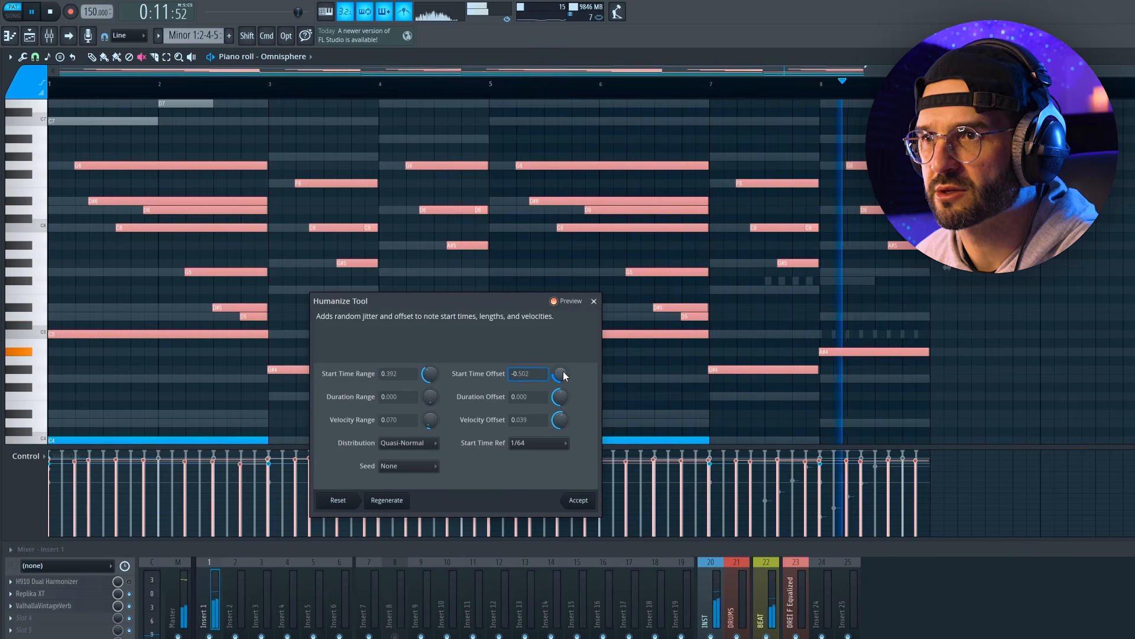
pyautogui.moveTo(558, 377); pyautogui.dragTo(566, 382)
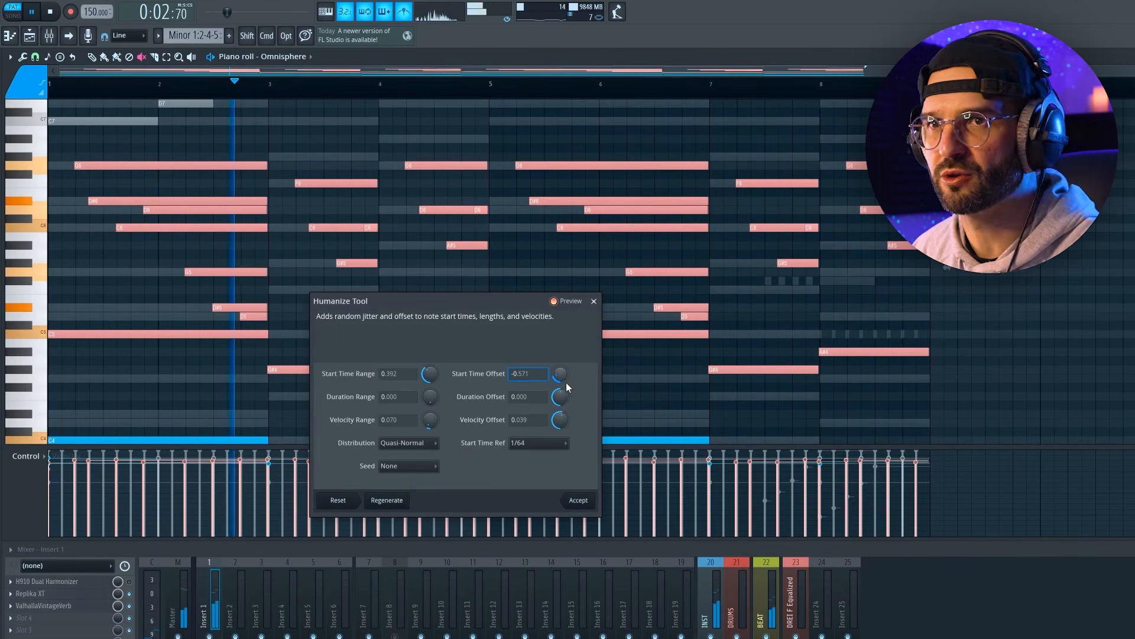
pyautogui.moveTo(560, 374); pyautogui.dragTo(560, 395)
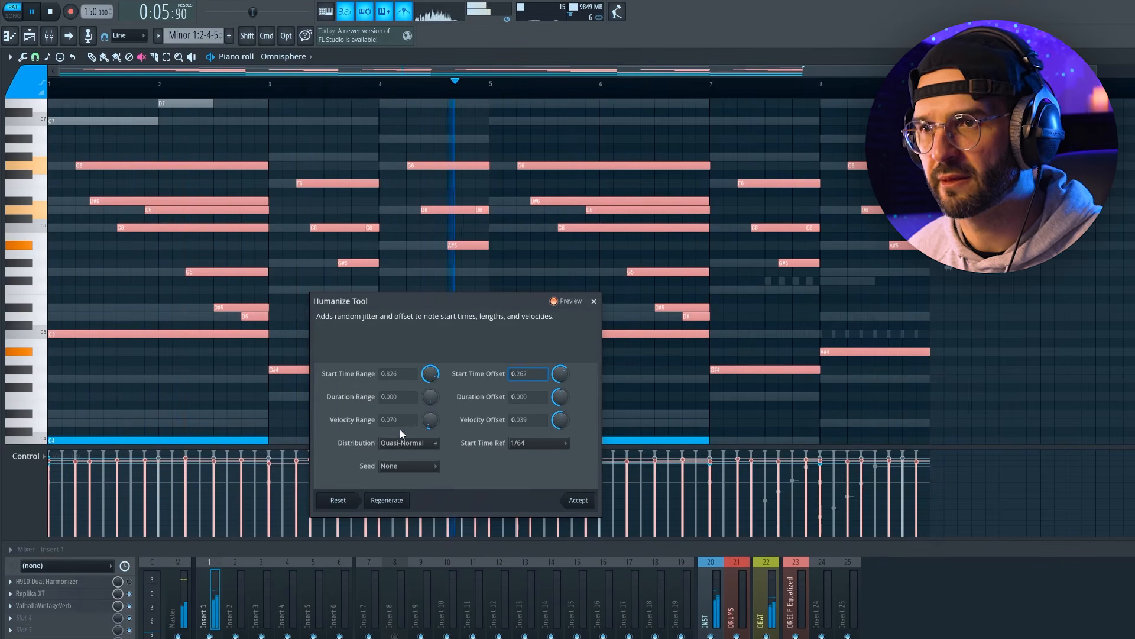
# Set the Humanize Velocity Range to 0.353 and reset the Velocity Offset to 0
pyautogui.scroll(3, 431, 420)
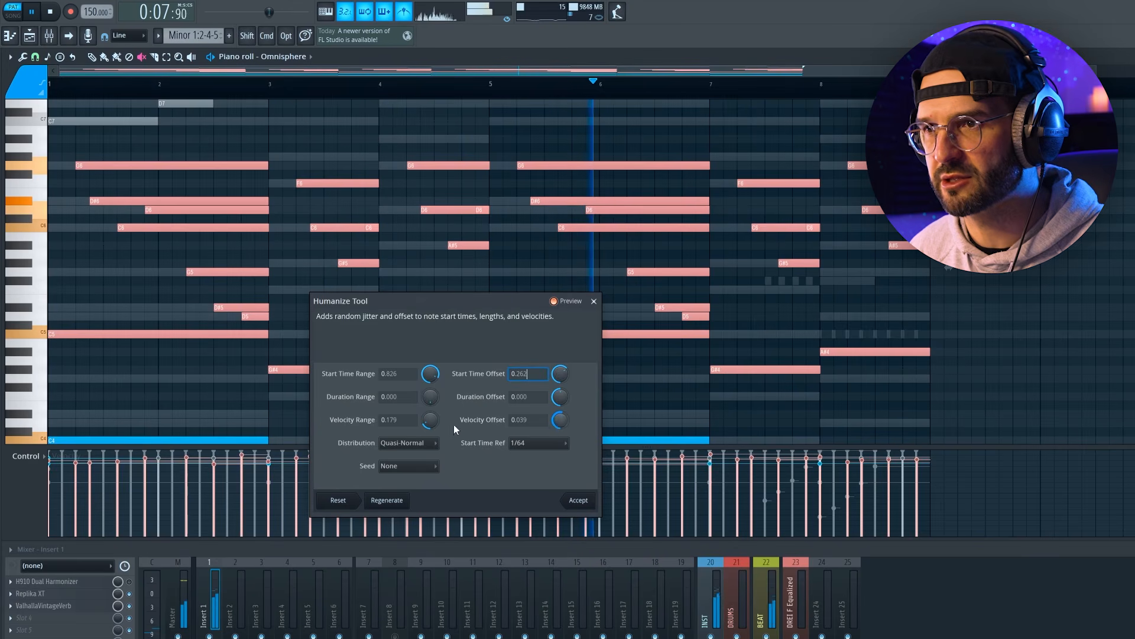
pyautogui.moveTo(427, 426); pyautogui.dragTo(427, 408)
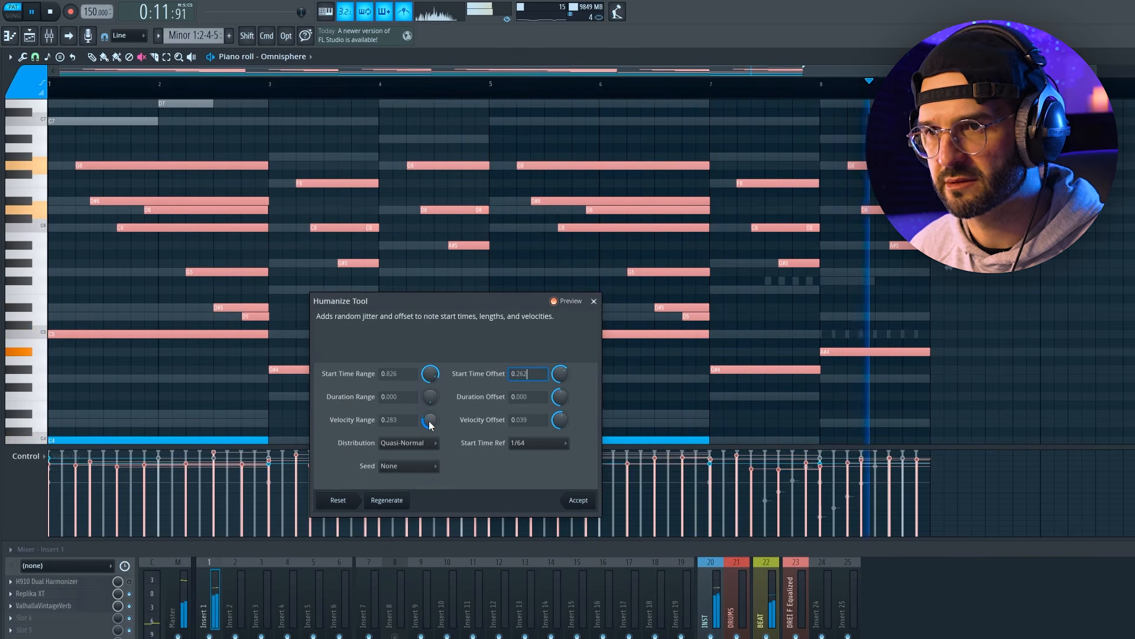
pyautogui.scroll(-1, 431, 426)
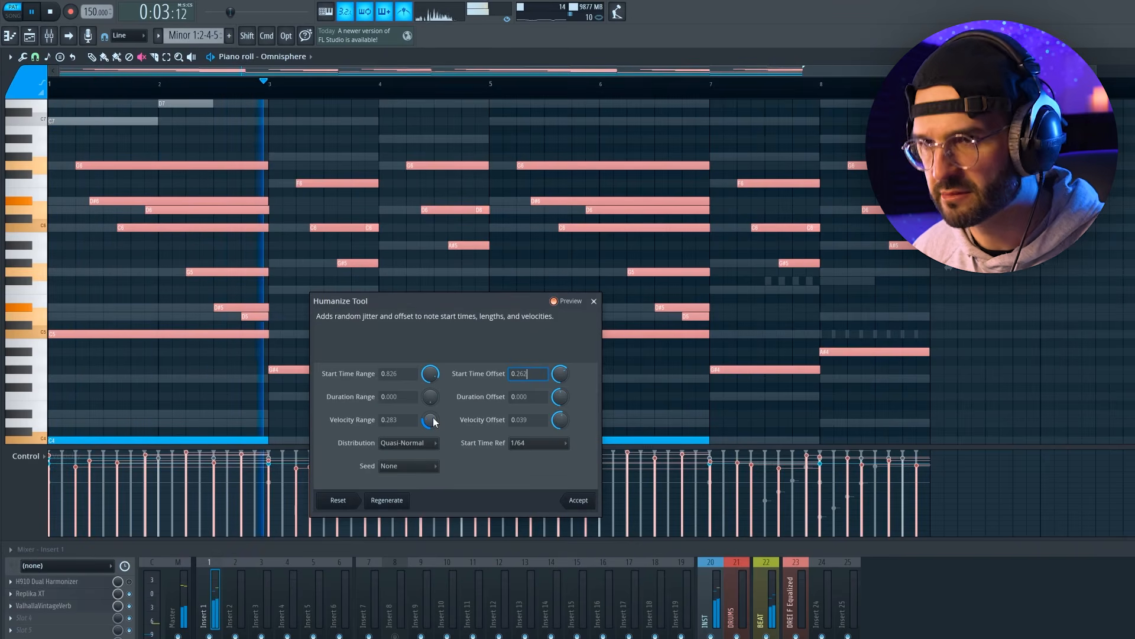
pyautogui.moveTo(433, 417); pyautogui.dragTo(431, 421)
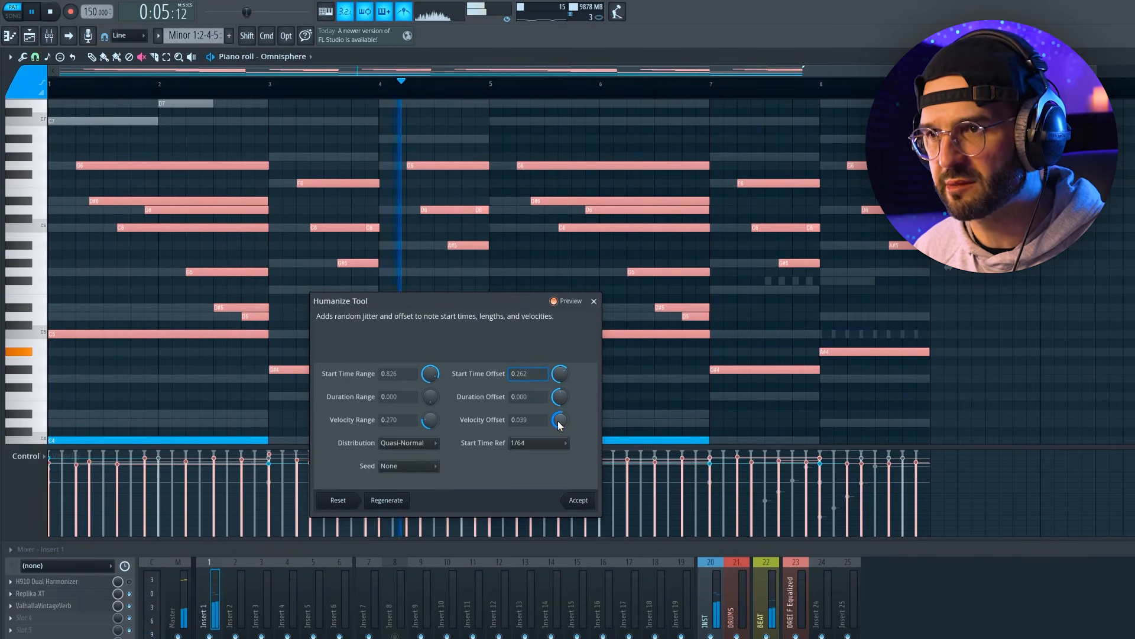
pyautogui.moveTo(560, 419); pyautogui.dragTo(564, 399)
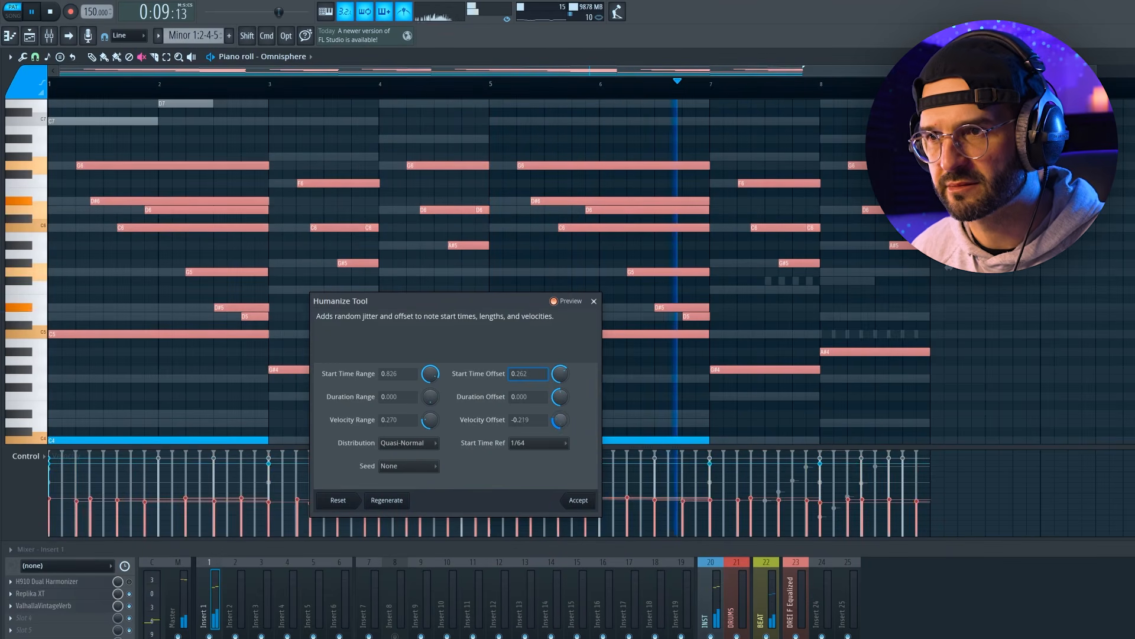
pyautogui.moveTo(564, 426); pyautogui.dragTo(563, 422)
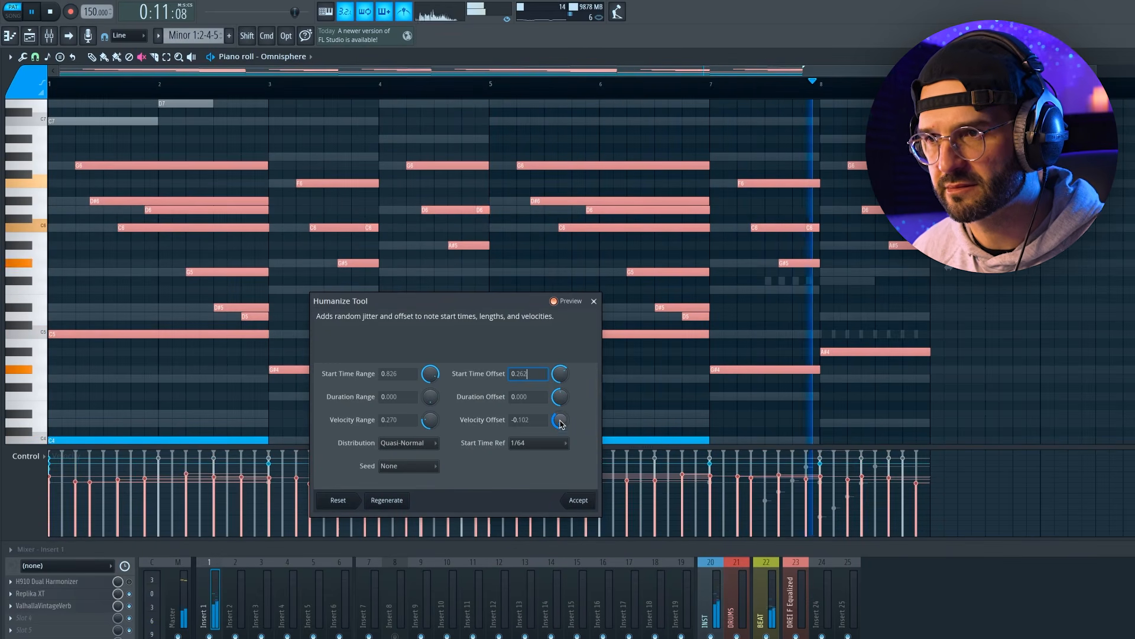
pyautogui.keyDown('alt'); pyautogui.click(562, 423); pyautogui.keyUp('alt')
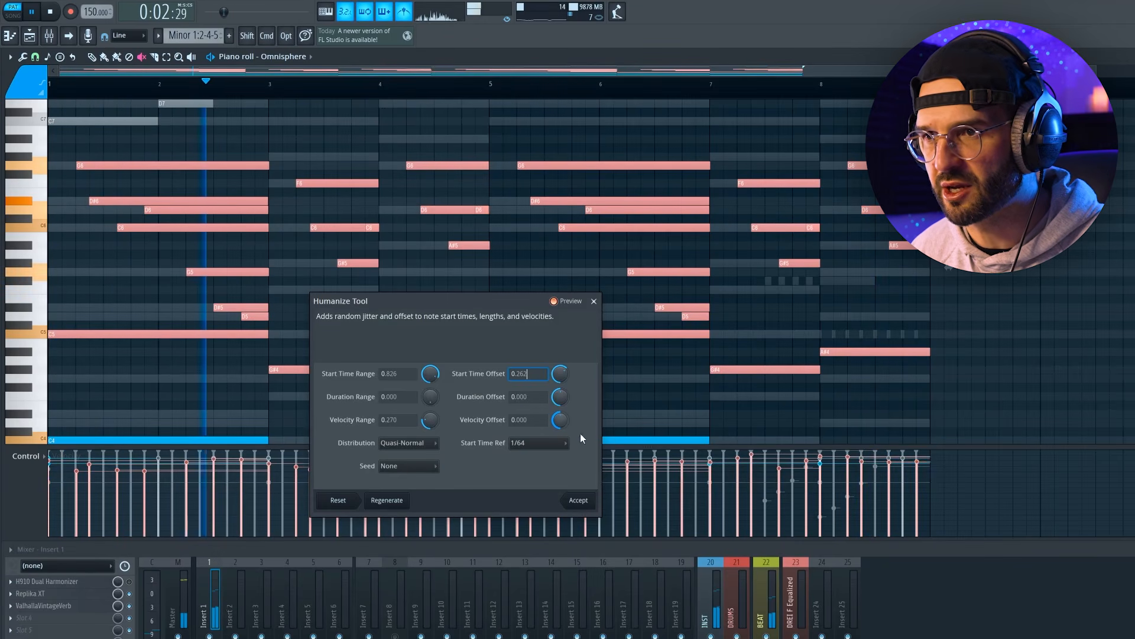
pyautogui.moveTo(434, 425); pyautogui.dragTo(432, 422)
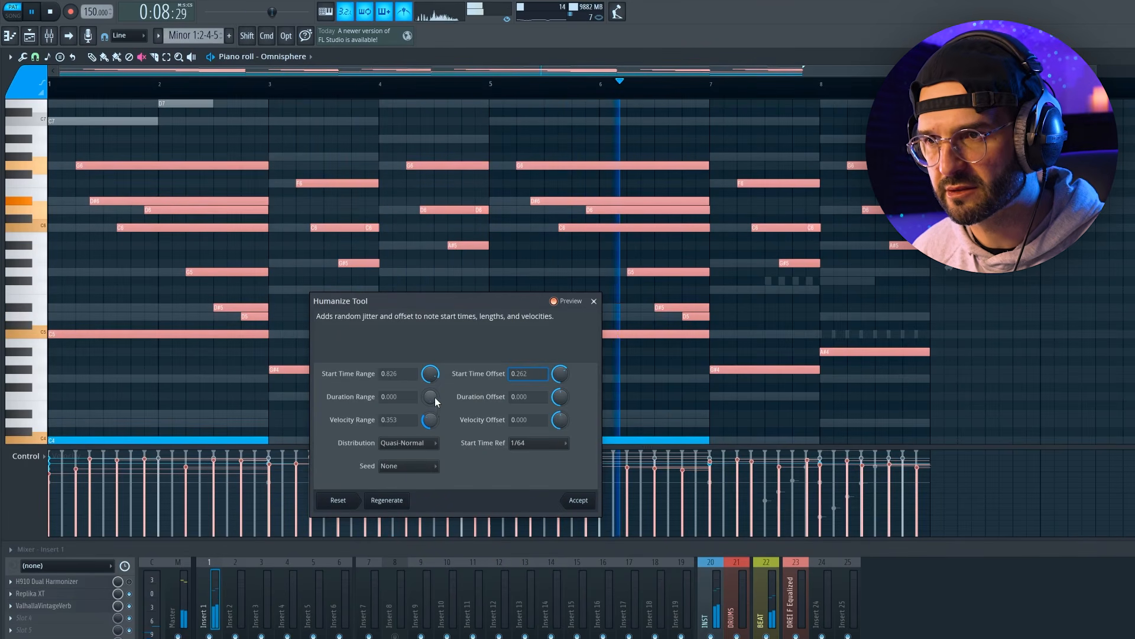
# Set the Humanize Duration Range to 0.100, keep the Duration Offset at 0 and apply the settings
pyautogui.moveTo(434, 396); pyautogui.dragTo(433, 416)
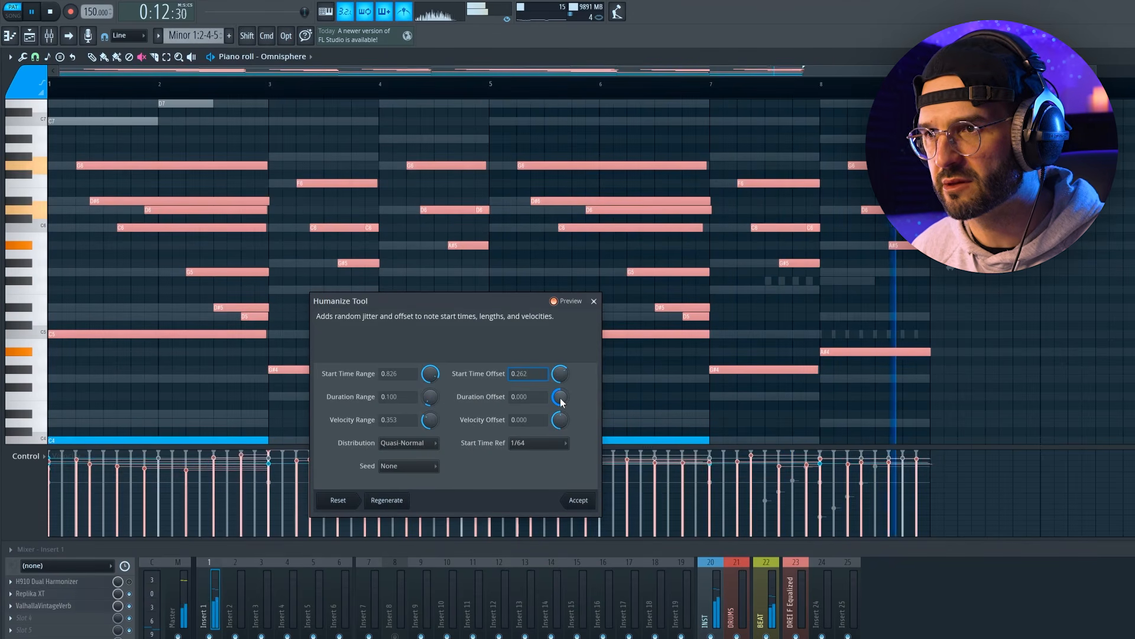
pyautogui.moveTo(560, 401); pyautogui.dragTo(562, 405)
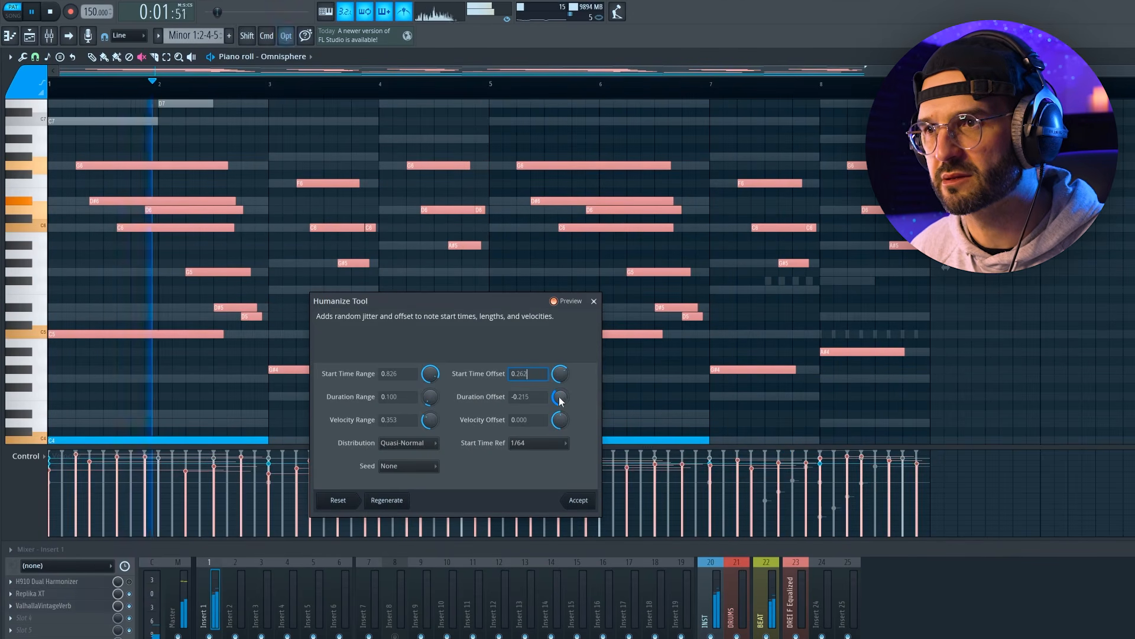
pyautogui.doubleClick(560, 397)
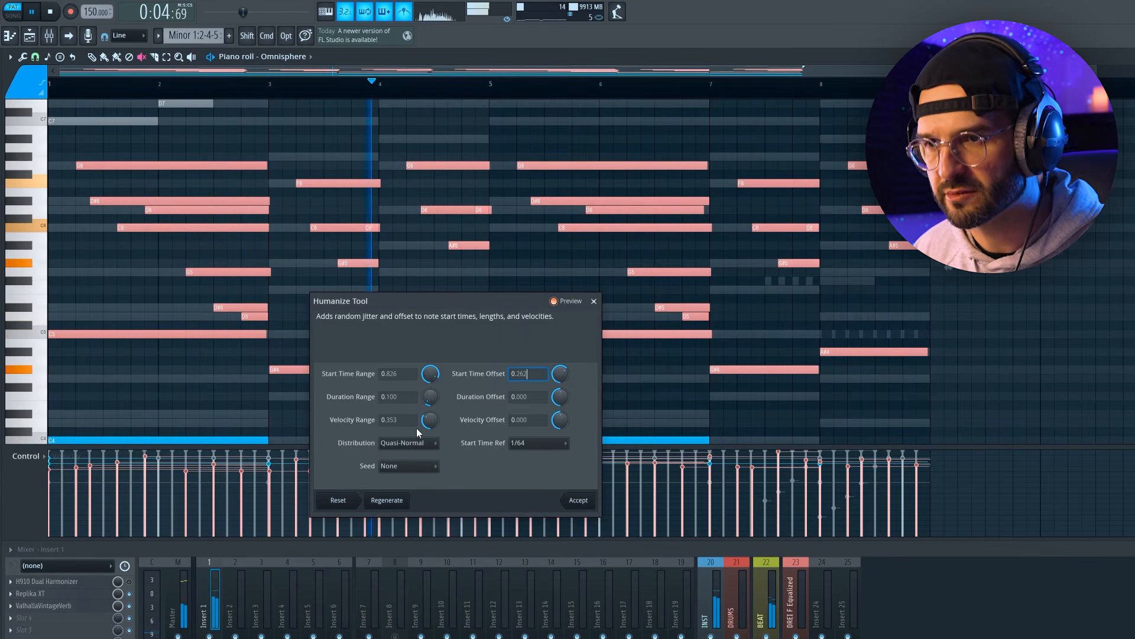
pyautogui.click(579, 502)
# Select the lowest layer of bass notes across the eight bars and stop playback
pyautogui.scroll(-3, 122, 325)
pyautogui.keyDown('ctrl'); pyautogui.click(948, 301); pyautogui.keyUp('ctrl')
pyautogui.moveTo(947, 301); pyautogui.dragTo(127, 398)
pyautogui.press('space')
# Unmute all top melody notes across the eight bars and select them
pyautogui.scroll(15, 324, 254)
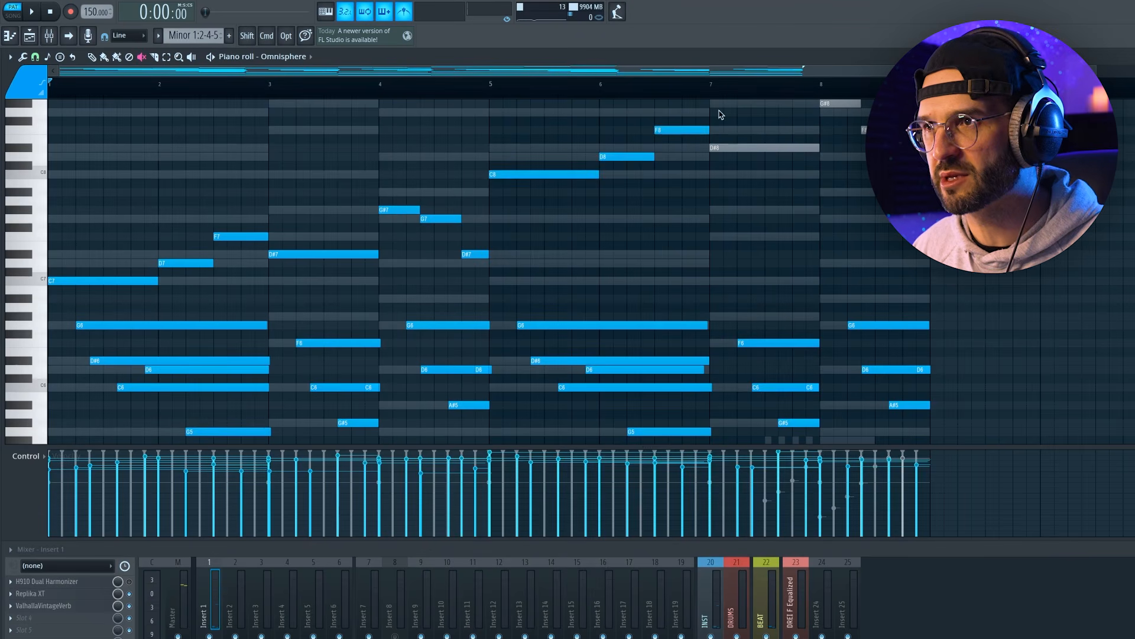
pyautogui.scroll(5, 827, 198)
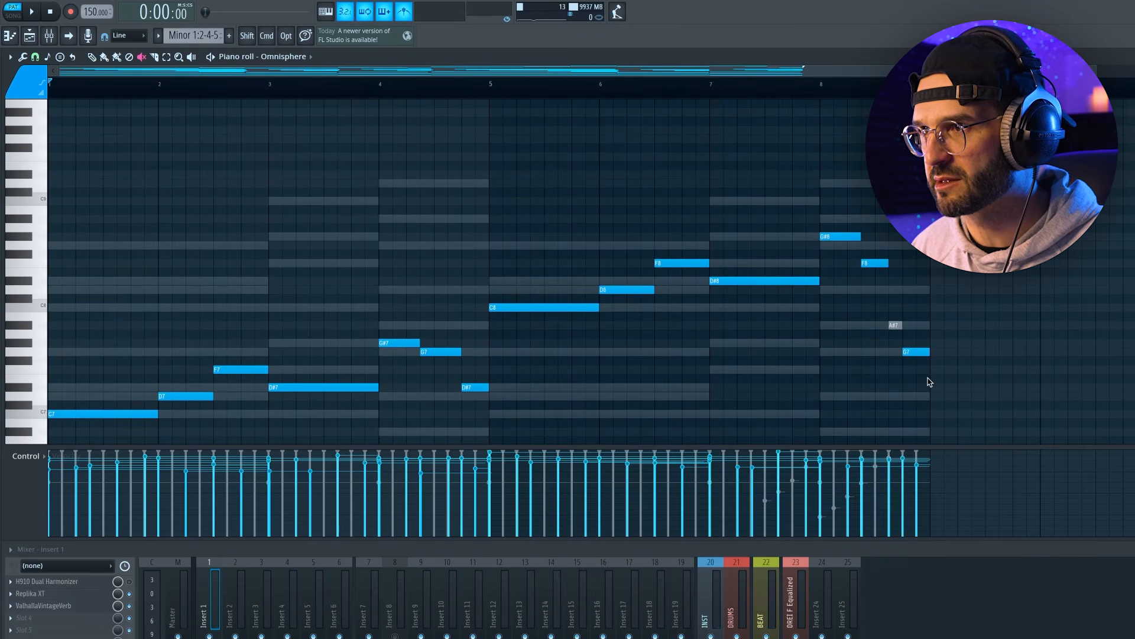
pyautogui.scroll(-2, 838, 285)
pyautogui.moveTo(933, 154); pyautogui.dragTo(76, 375)
# Offset the selected top melody notes slightly later than the grid and play the pattern, checking the timing around bar 4
pyautogui.press('space')
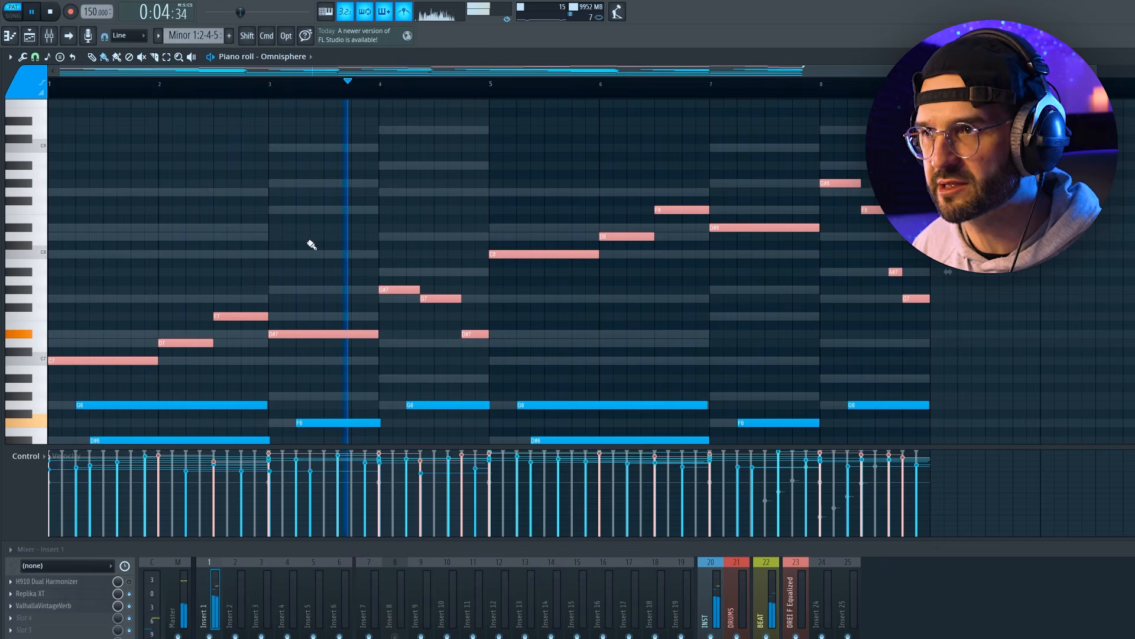
pyautogui.keyDown('ctrl'); pyautogui.scroll(5, 361, 307); pyautogui.keyUp('ctrl')
pyautogui.press('space')
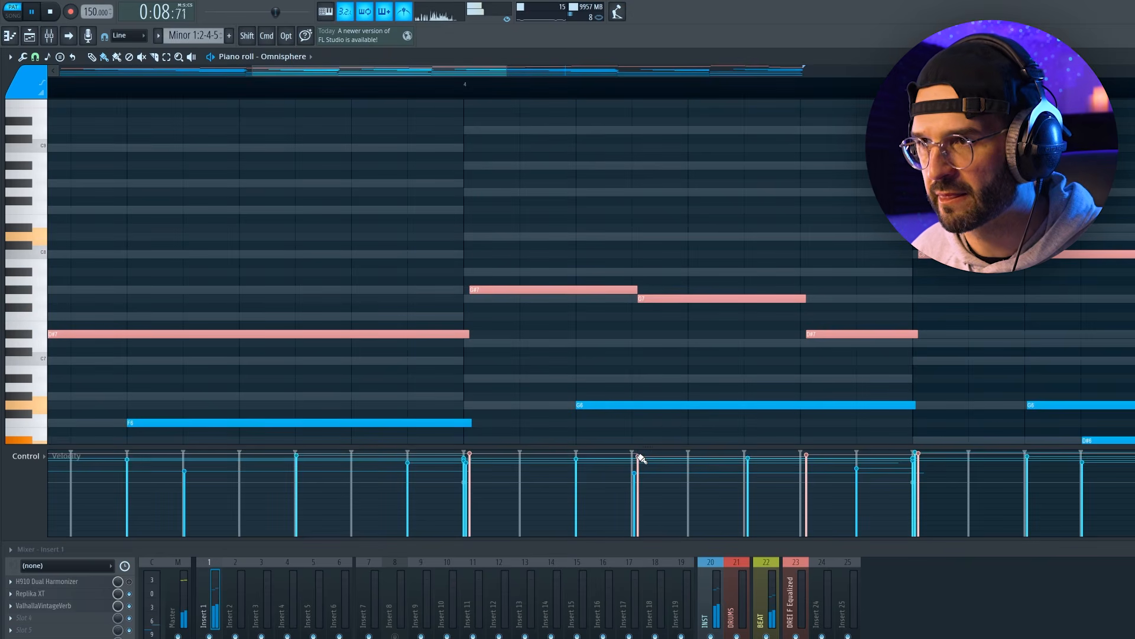
pyautogui.scroll(-4, 724, 315)
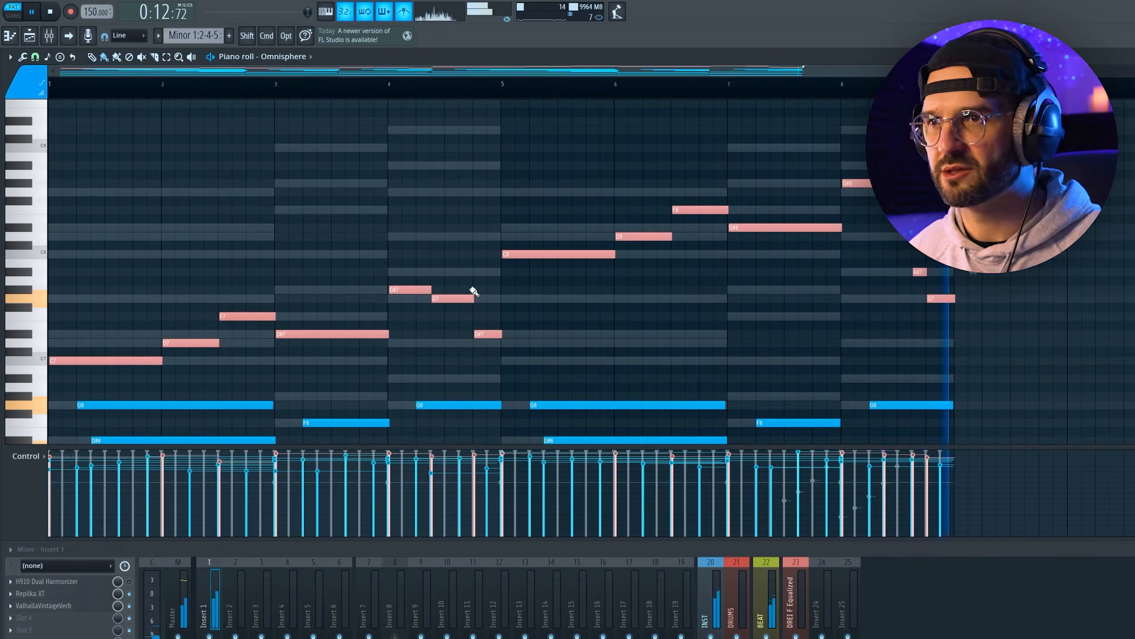
pyautogui.press('space')
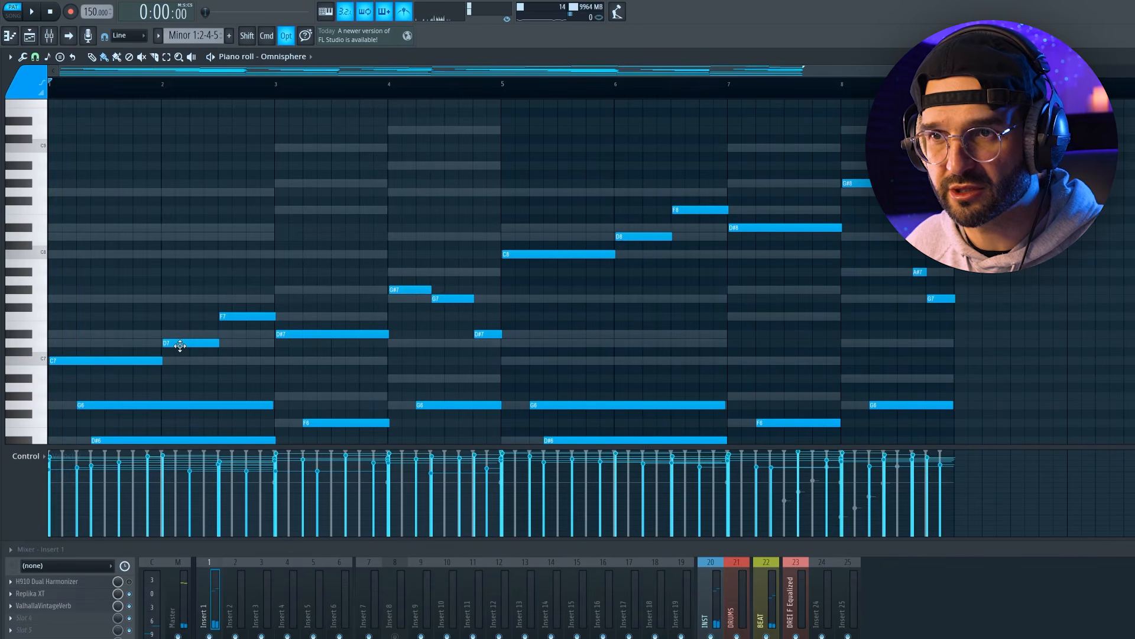
# During playback, nudge the top melody's D7 in bar 2 and the D#7 notes in bars 3 and 4 slightly earlier
pyautogui.press('space')
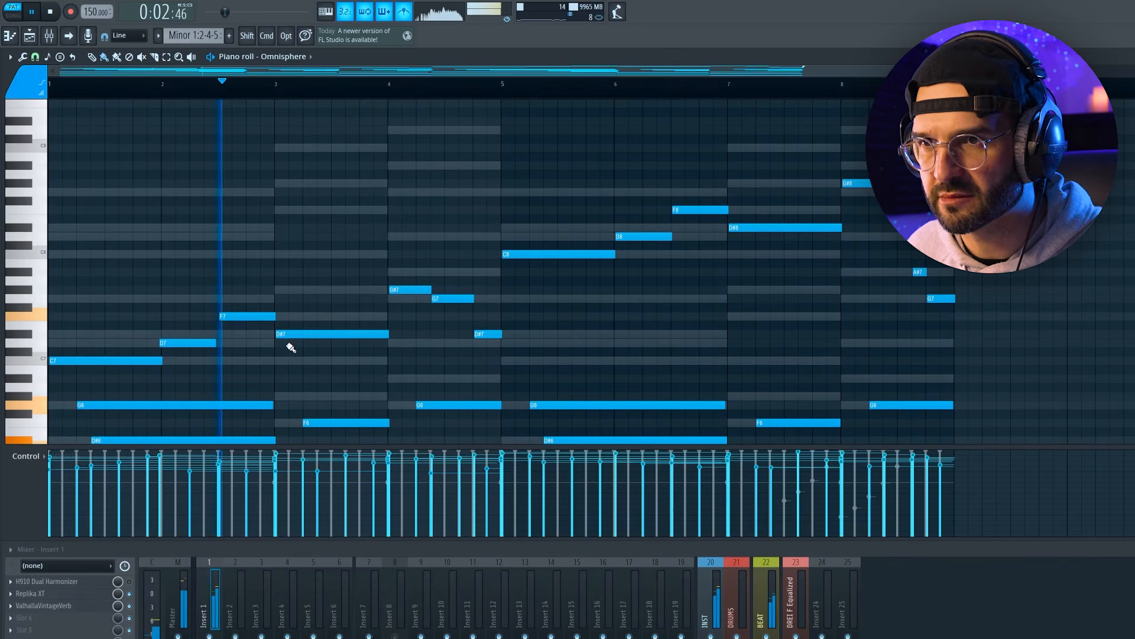
pyautogui.press('alt')
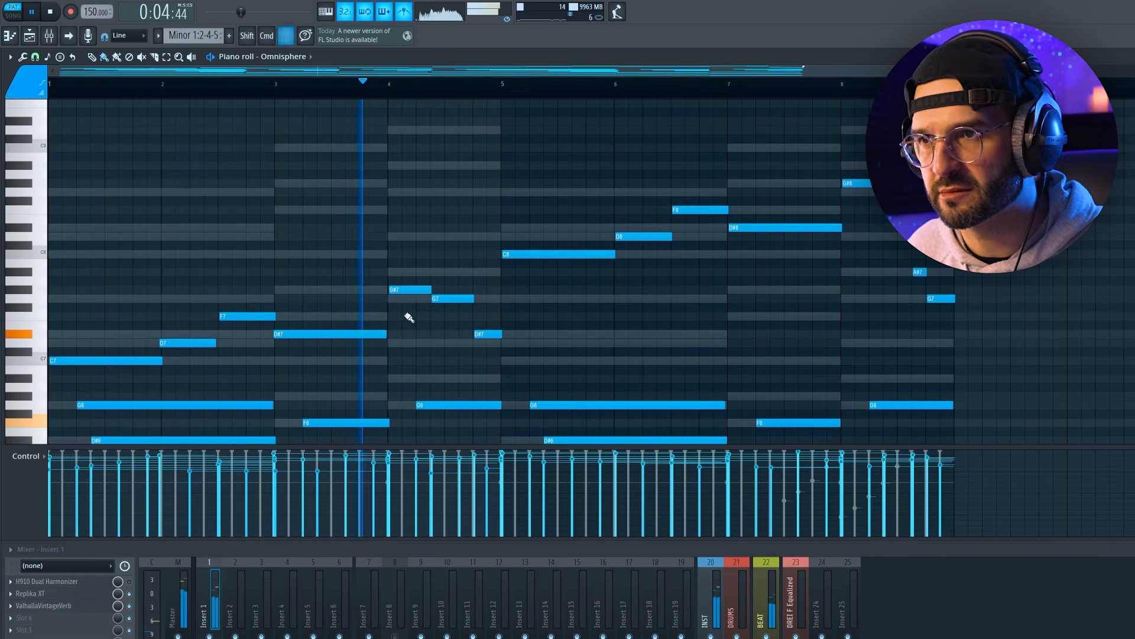
pyautogui.press('alt')
pyautogui.moveTo(482, 334); pyautogui.dragTo(474, 333)
# Nudge the top melody's D#8 in bar 7 and the G#8 and G7 in bar 8 slightly earlier, and bar 2's D7 slightly later
pyautogui.moveTo(680, 211); pyautogui.dragTo(678, 211)
pyautogui.press('space')
pyautogui.press('alt')
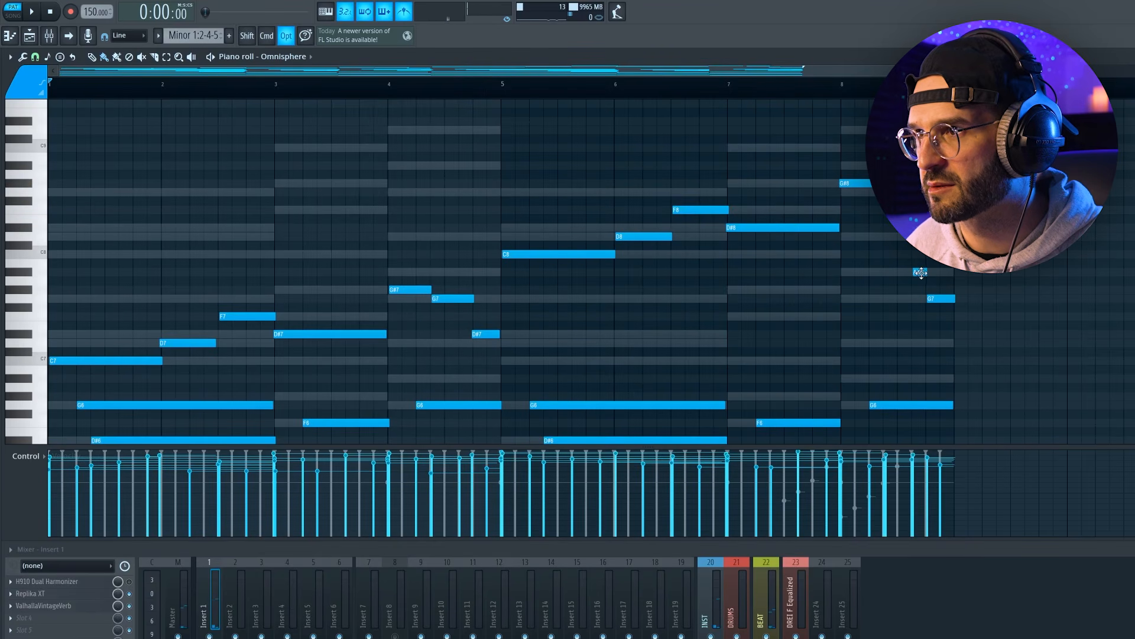
pyautogui.press('space')
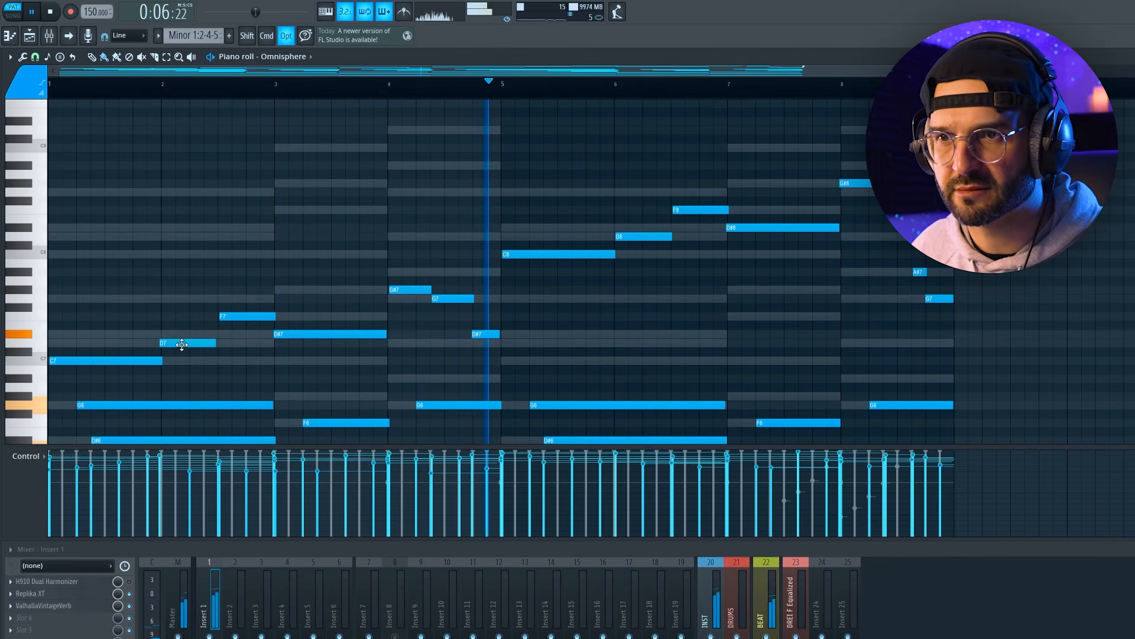
pyautogui.moveTo(180, 343); pyautogui.dragTo(181, 343)
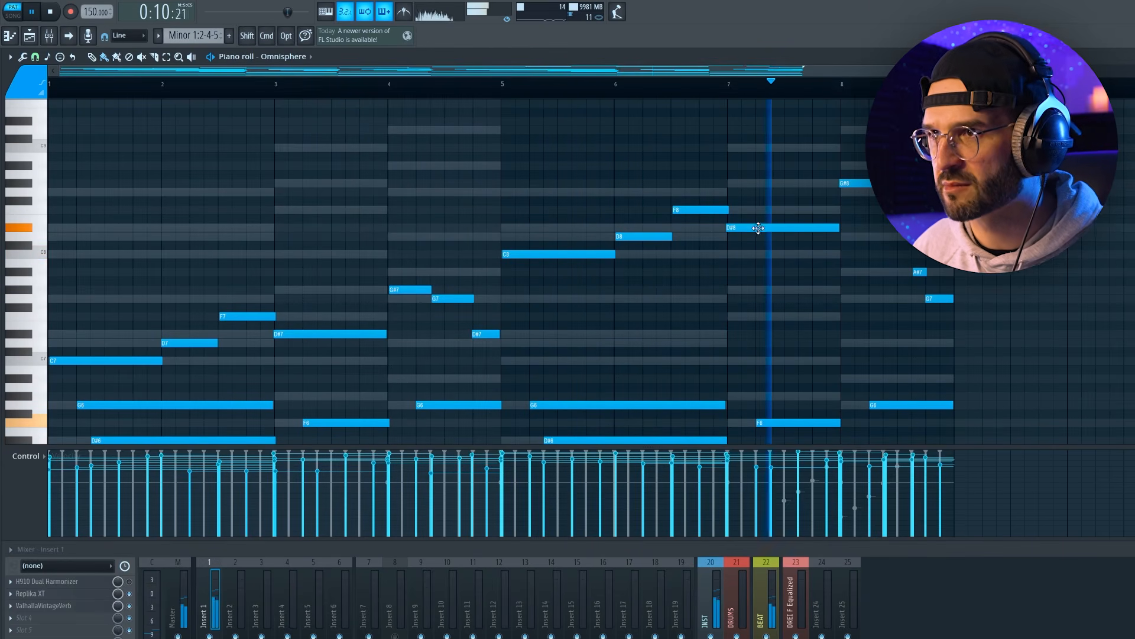
# Play the pattern from bar 4 to check the timing of the nudged top melody notes
pyautogui.press('space')
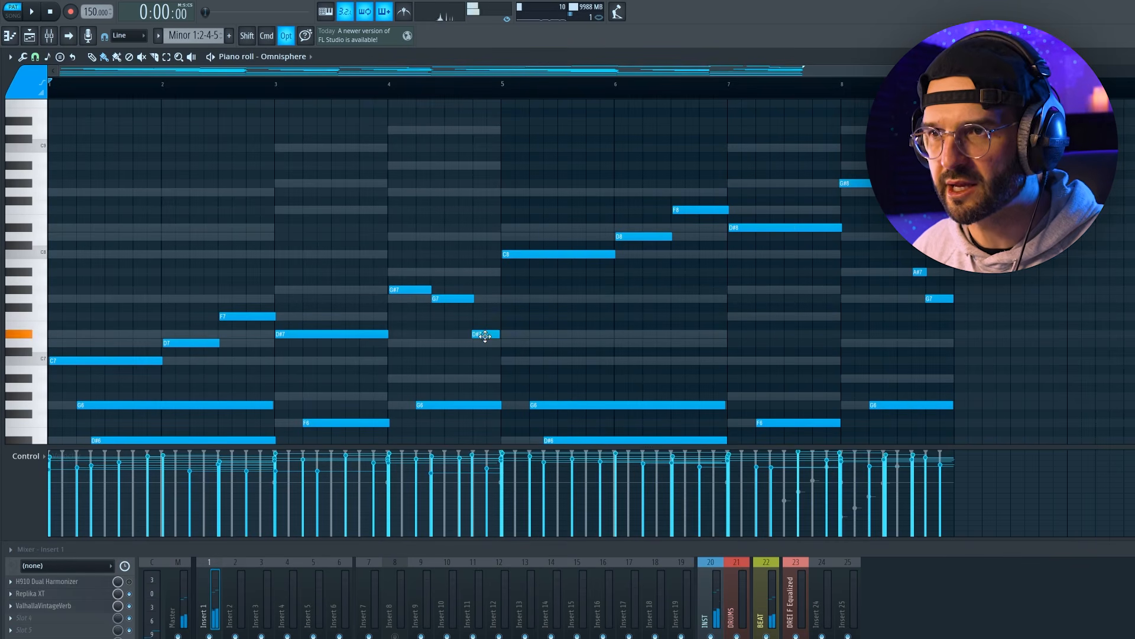
pyautogui.press('space')
pyautogui.click(388, 83)
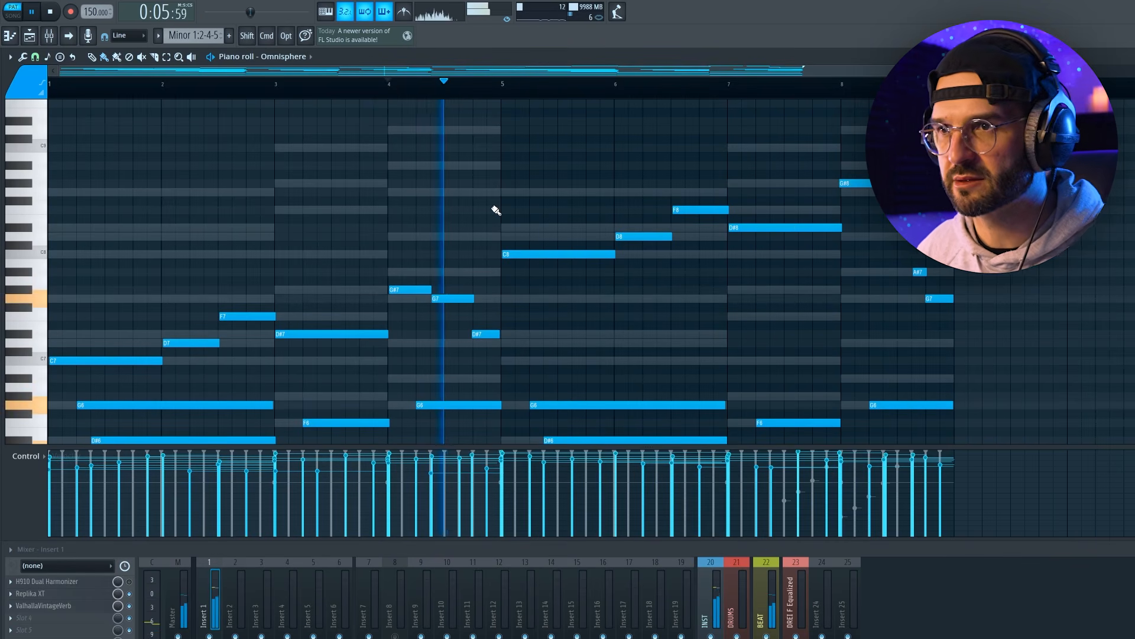
pyautogui.press('space')
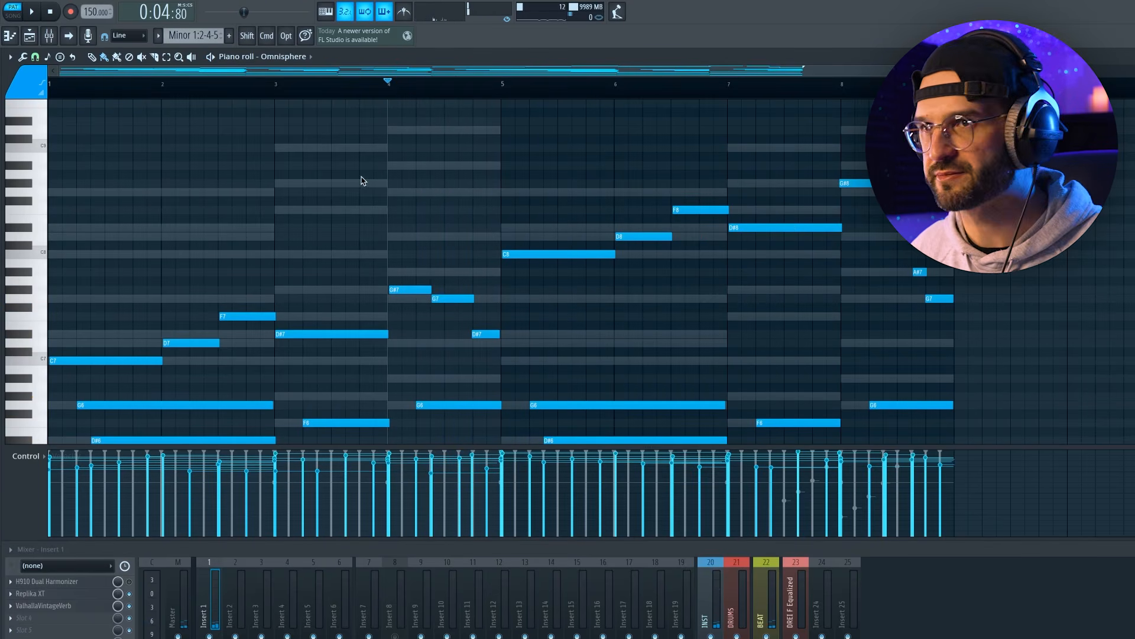
# Examine the lower chord and bass notes, then show the channel rack and play the pattern from the start
pyautogui.keyDown('ctrl'); pyautogui.scroll(-2, 363, 181); pyautogui.keyUp('ctrl')
pyautogui.scroll(-10, 347, 221)
pyautogui.press('space')
pyautogui.click(86, 84)
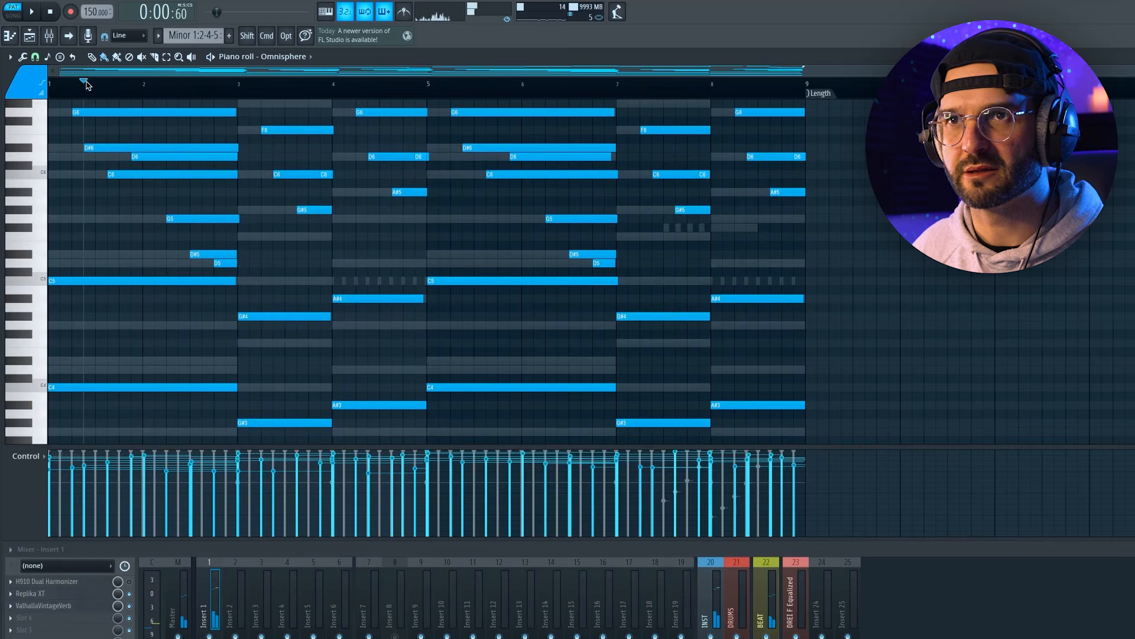
pyautogui.scroll(1, 220, 338)
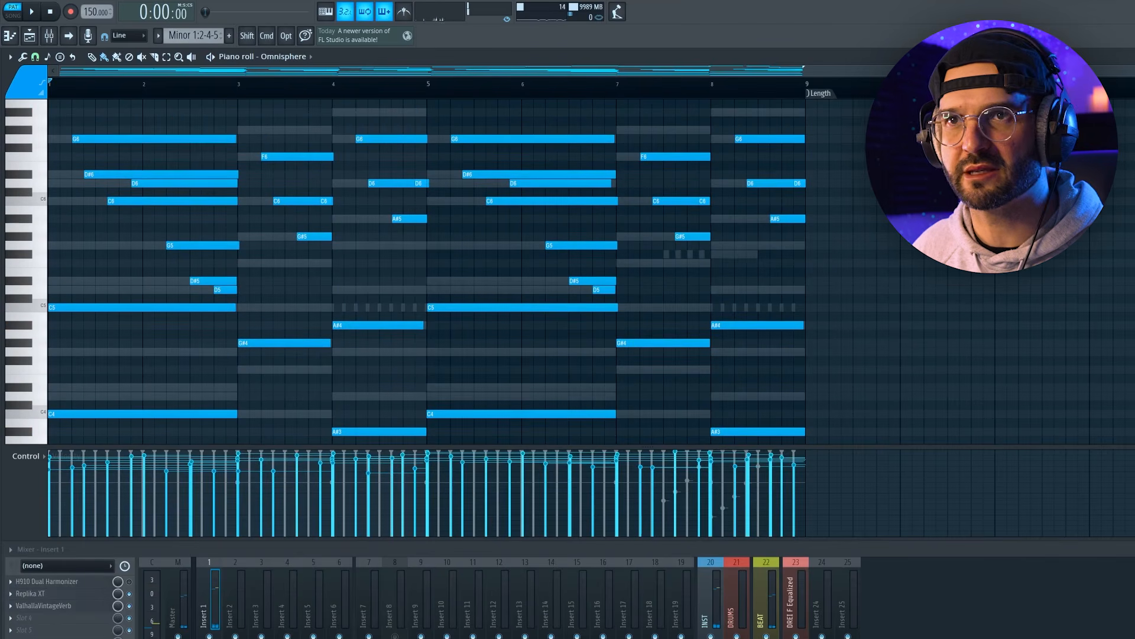
pyautogui.click(3, 37)
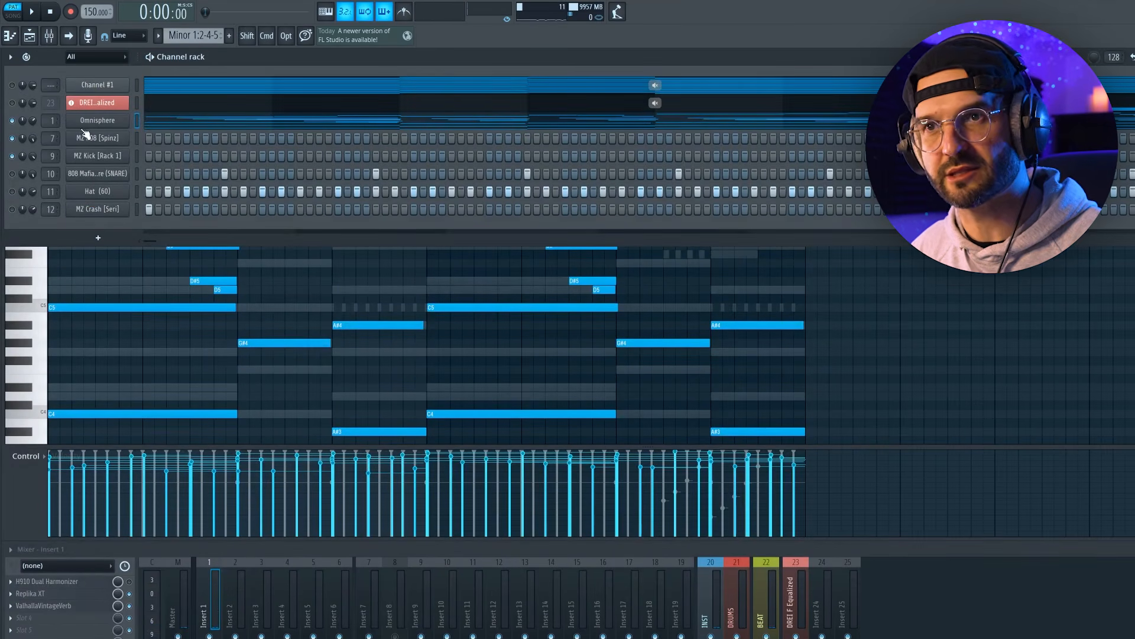
pyautogui.press('space')
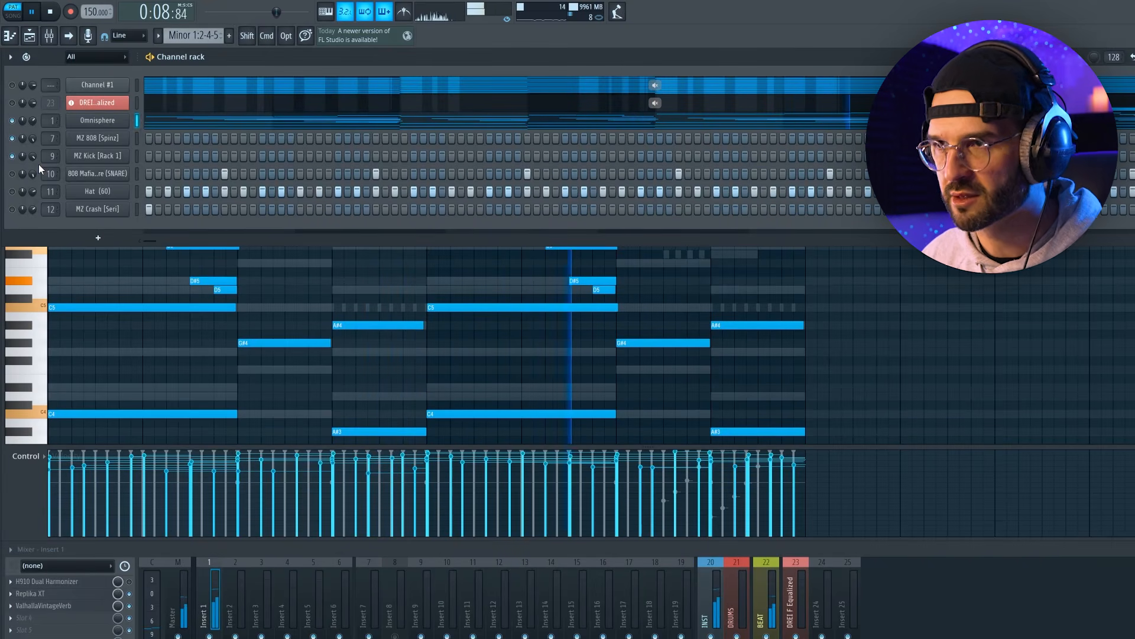
pyautogui.press('space')
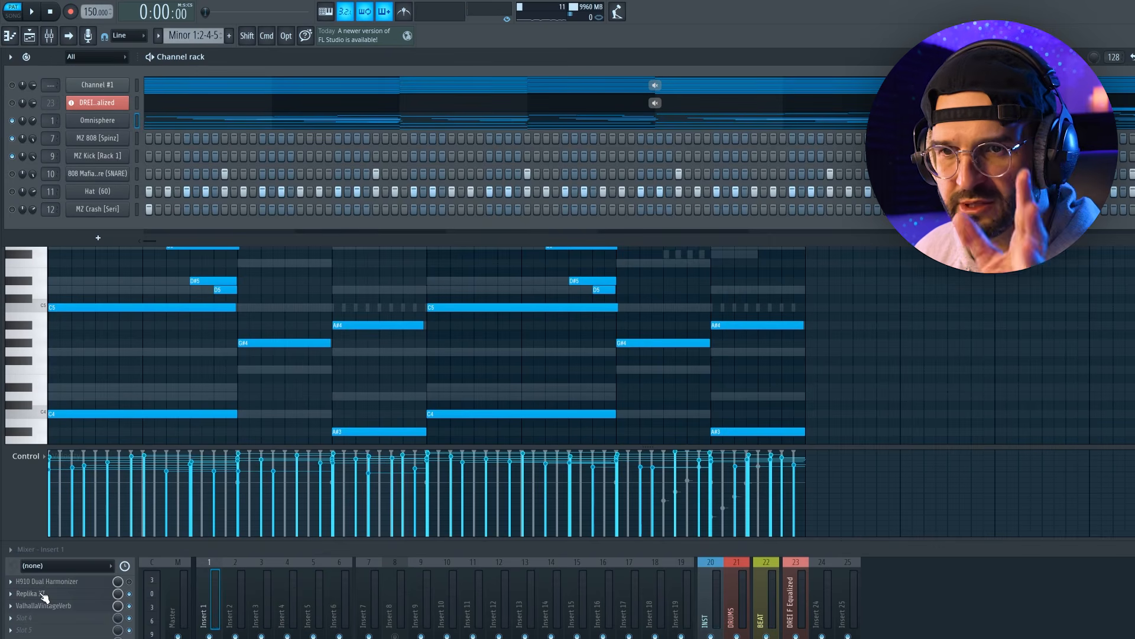
# Open Replika XT and ValhallaVintageVerb on Insert 1 and set the reverb mix to 19.5 %
pyautogui.click(30, 593)
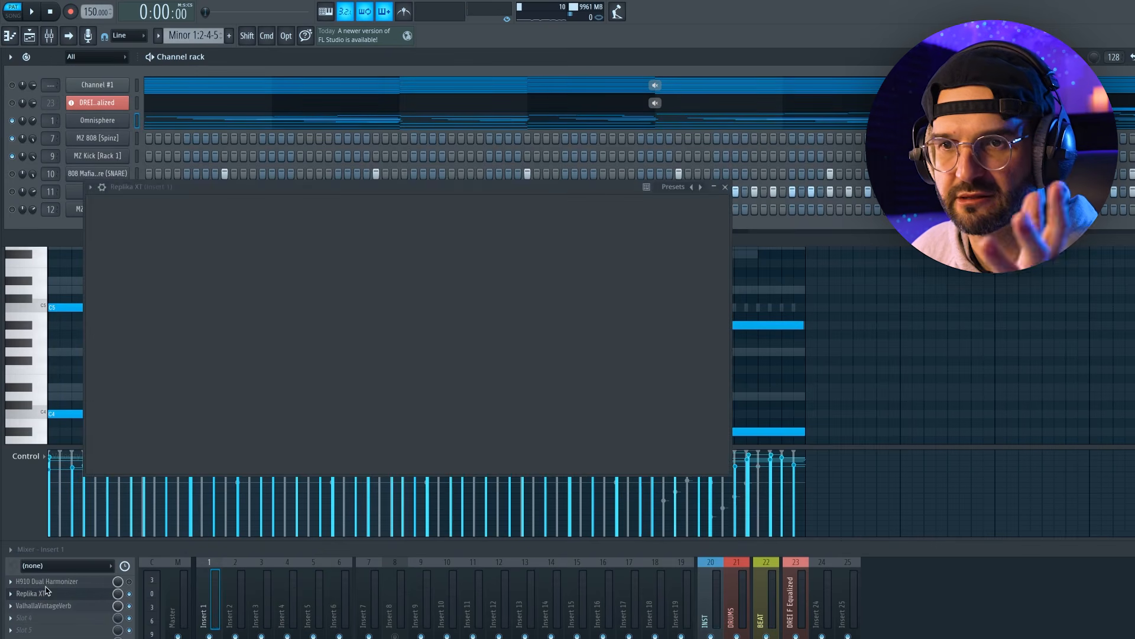
pyautogui.moveTo(301, 191); pyautogui.dragTo(432, 124)
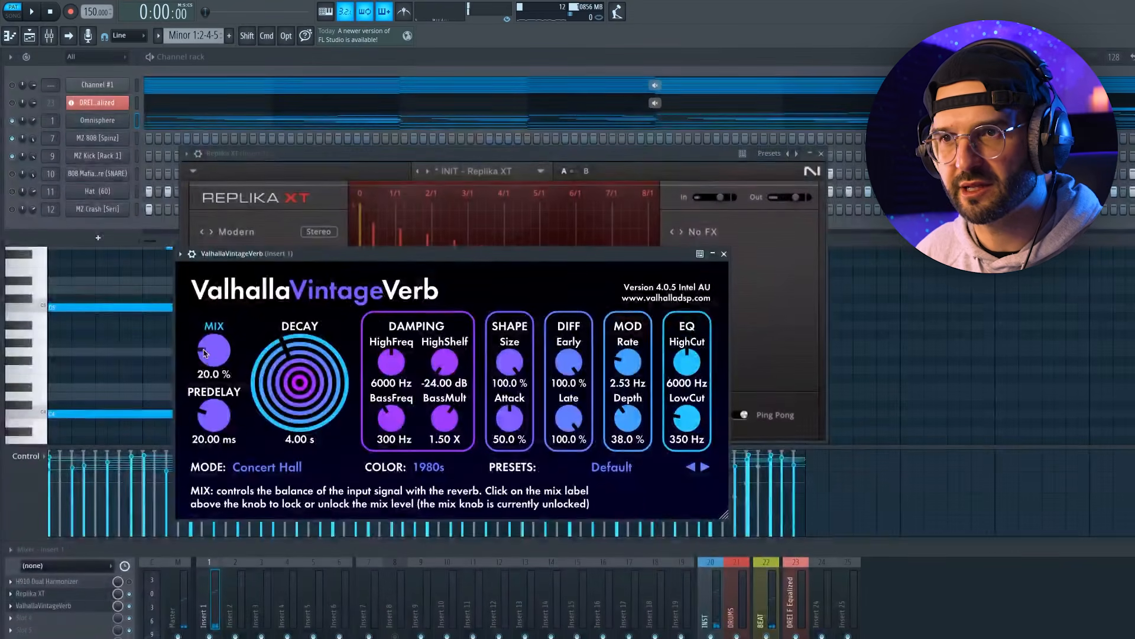
pyautogui.moveTo(207, 354); pyautogui.dragTo(207, 349)
pyautogui.moveTo(627, 256); pyautogui.dragTo(563, 267)
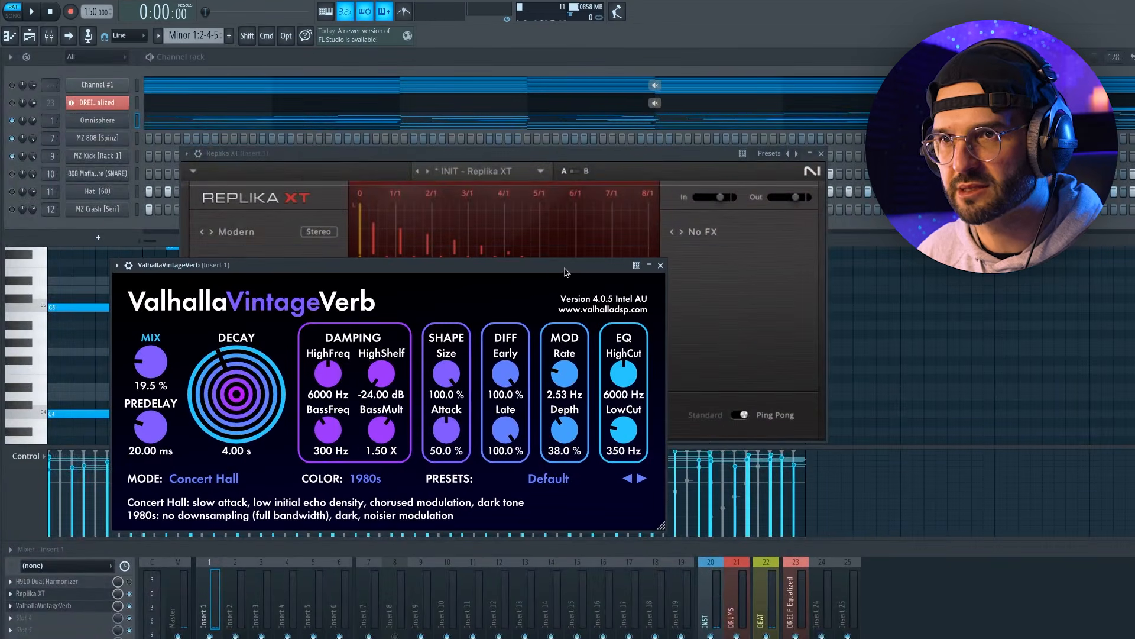
pyautogui.moveTo(448, 271); pyautogui.dragTo(445, 264)
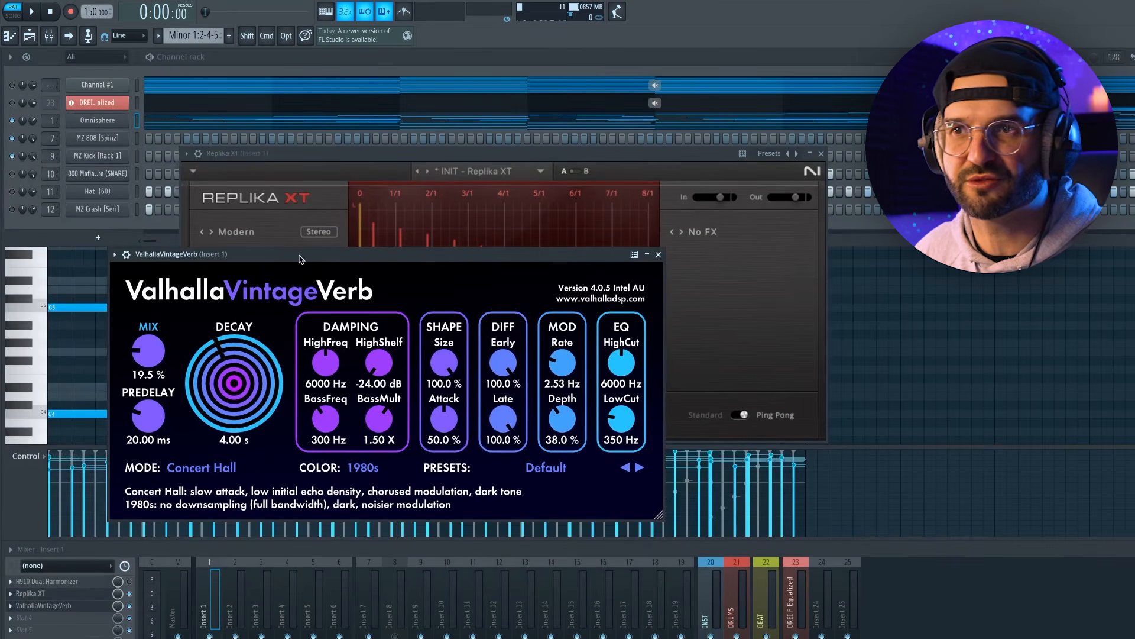
pyautogui.moveTo(301, 259); pyautogui.dragTo(260, 275)
# Play the pattern with delay and reverb and close both effect windows
pyautogui.press('space')
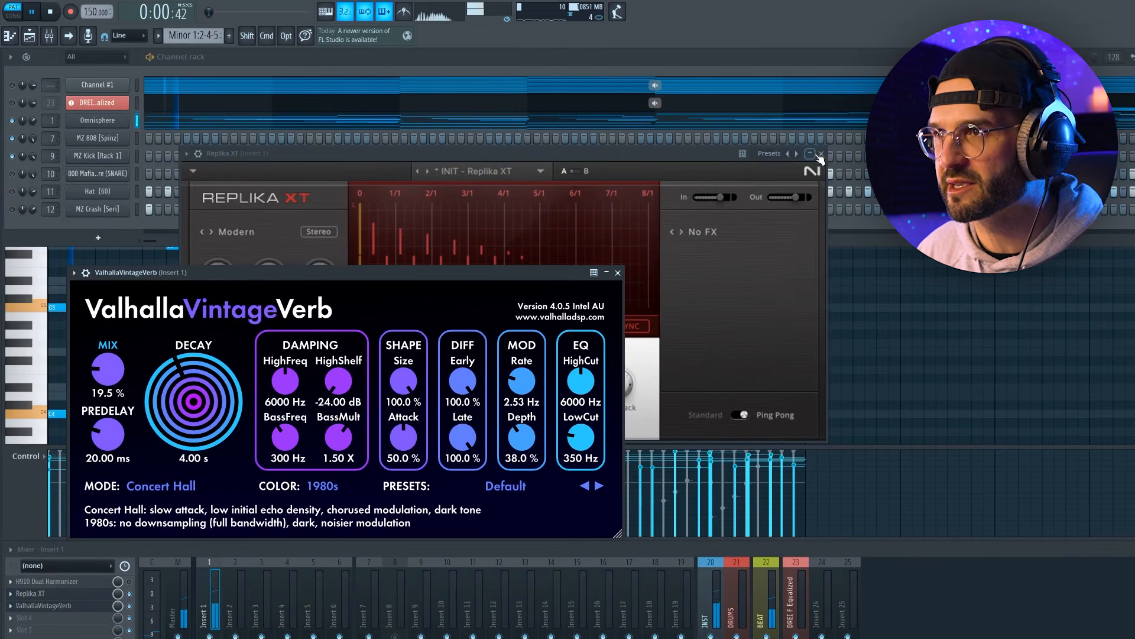
pyautogui.click(821, 154)
pyautogui.click(615, 272)
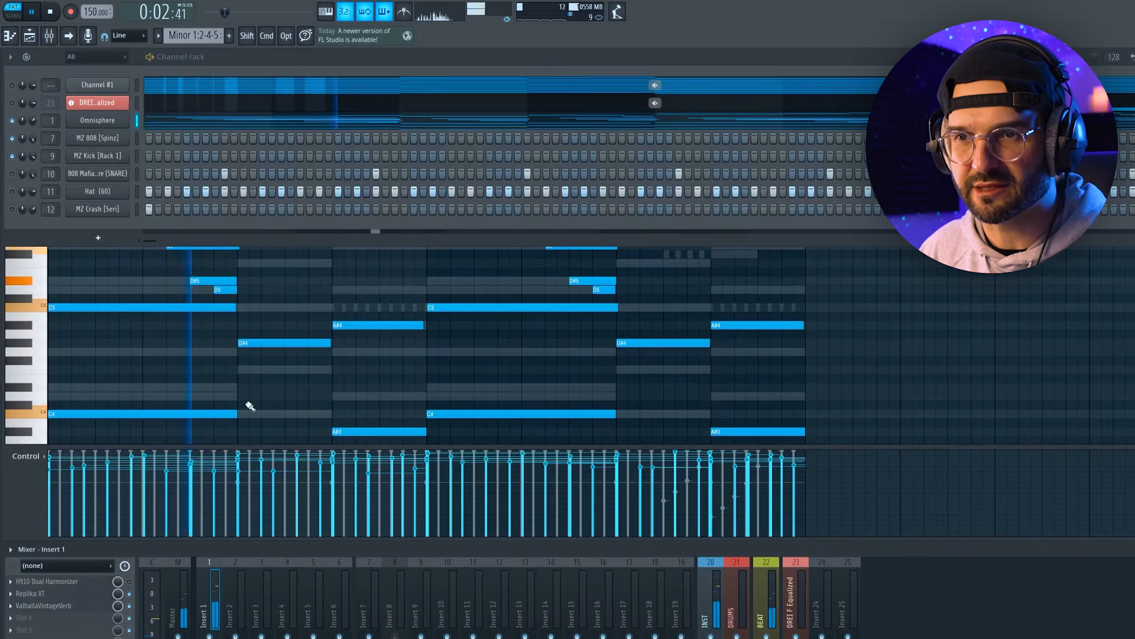
pyautogui.press('space')
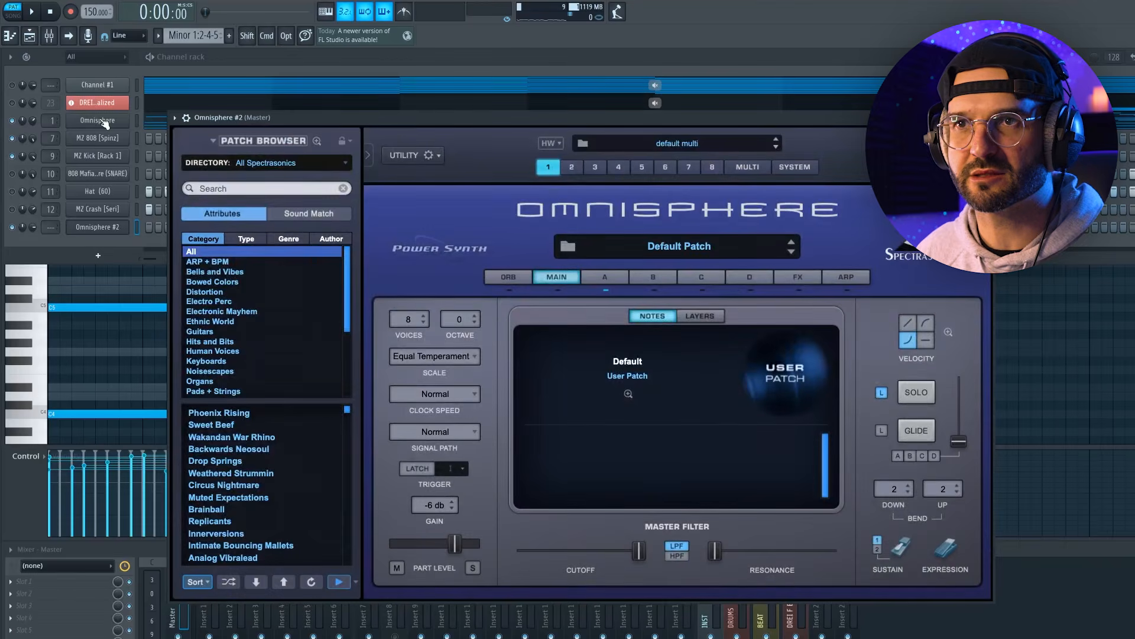
# Copy the Omnisphere notes to Omnisphere #2, routed to Insert 1, and mute the original Omnisphere channel
pyautogui.rightClick(104, 122)
pyautogui.click(263, 130)
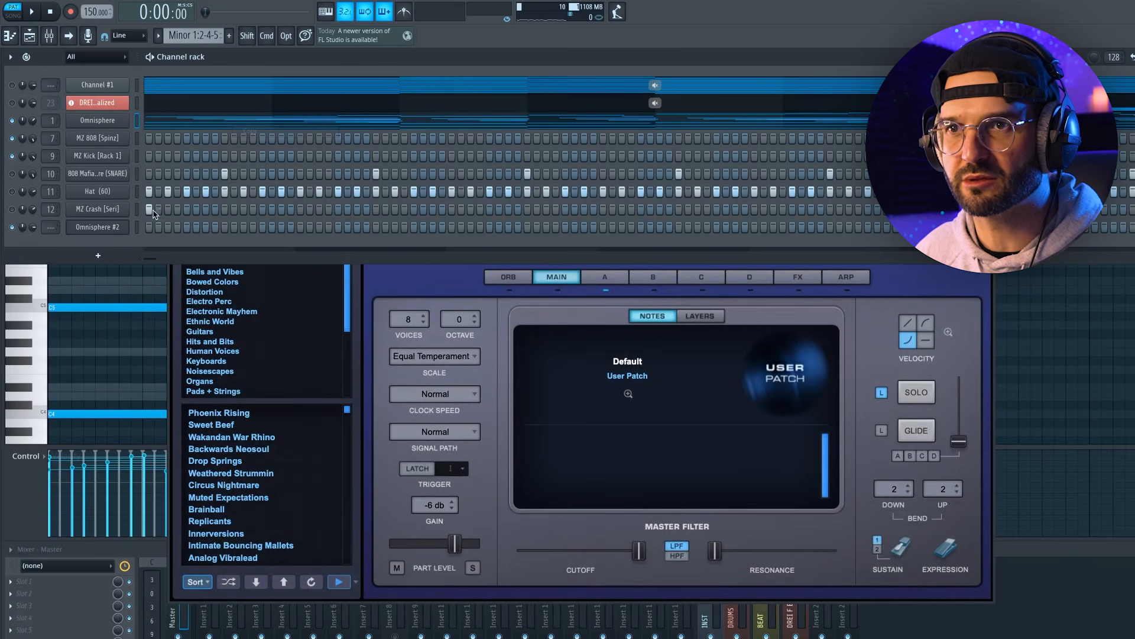
pyautogui.click(12, 122)
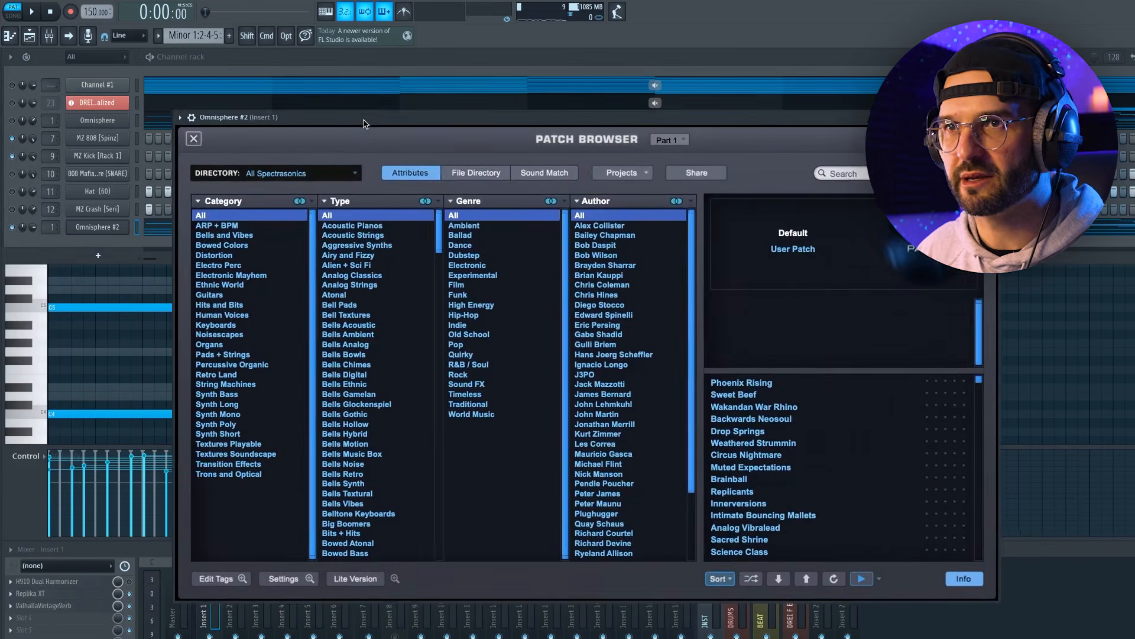
pyautogui.moveTo(361, 118); pyautogui.dragTo(353, 106)
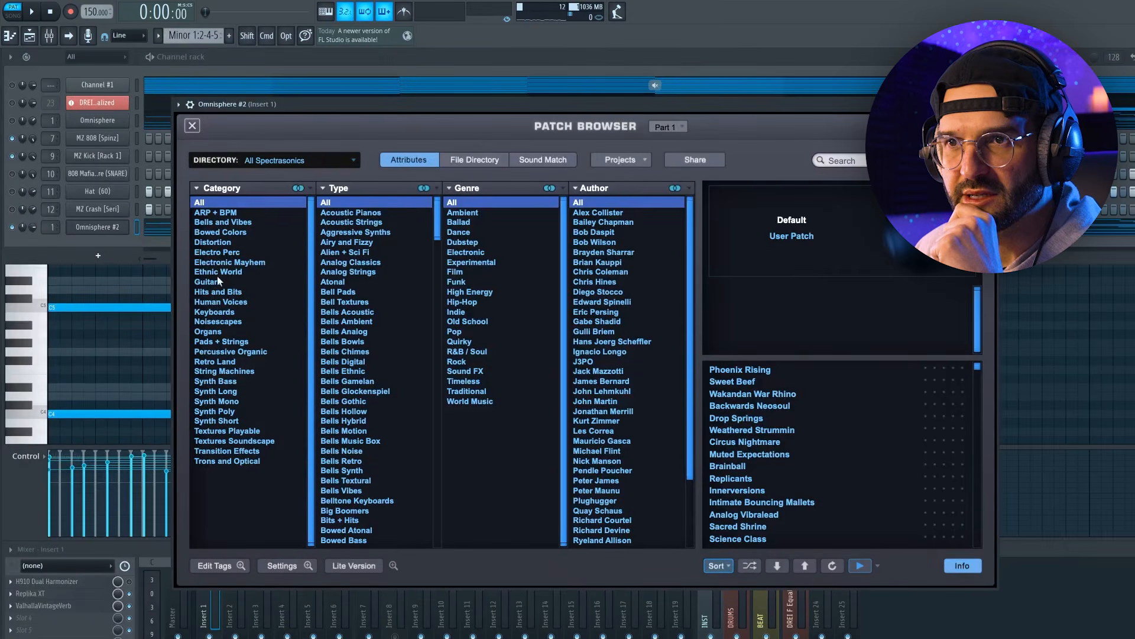
# Filter the Omnisphere #2 patches to Keyboards, Hybrid Keyboards and play the pattern with CP-70 Warm and Big
pyautogui.click(212, 311)
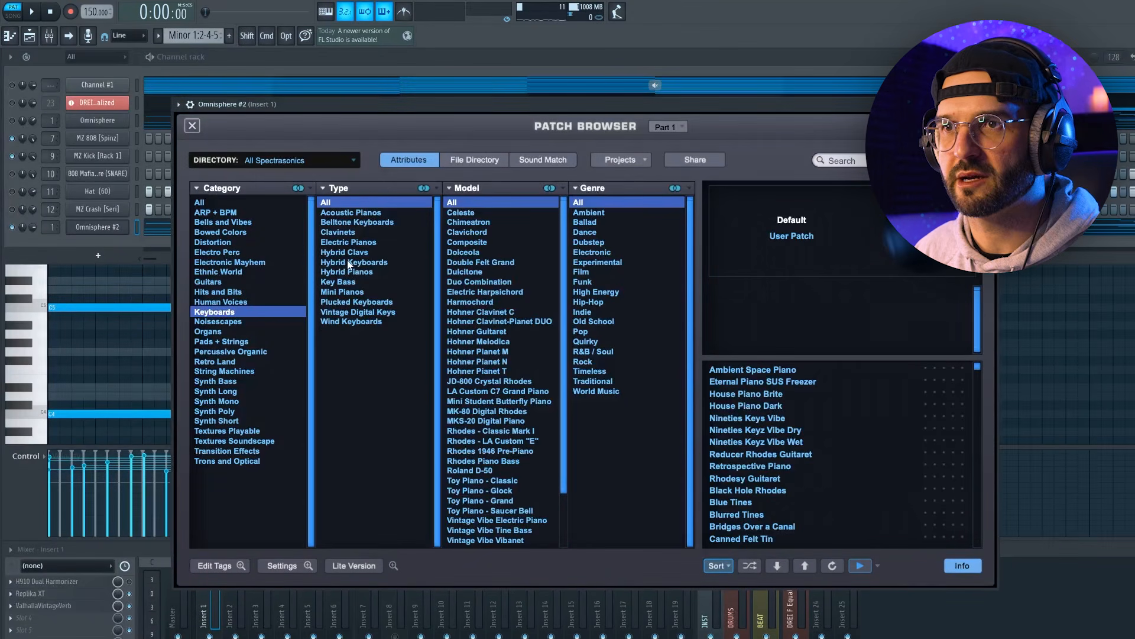
pyautogui.click(350, 263)
pyautogui.click(748, 454)
pyautogui.press('space')
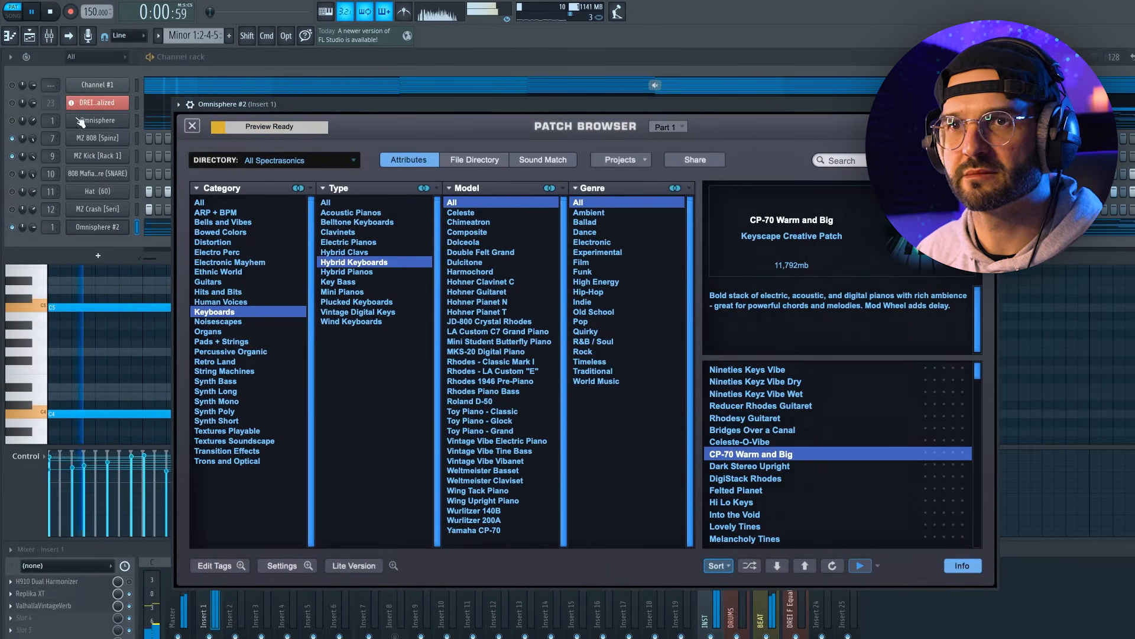
pyautogui.click(31, 231)
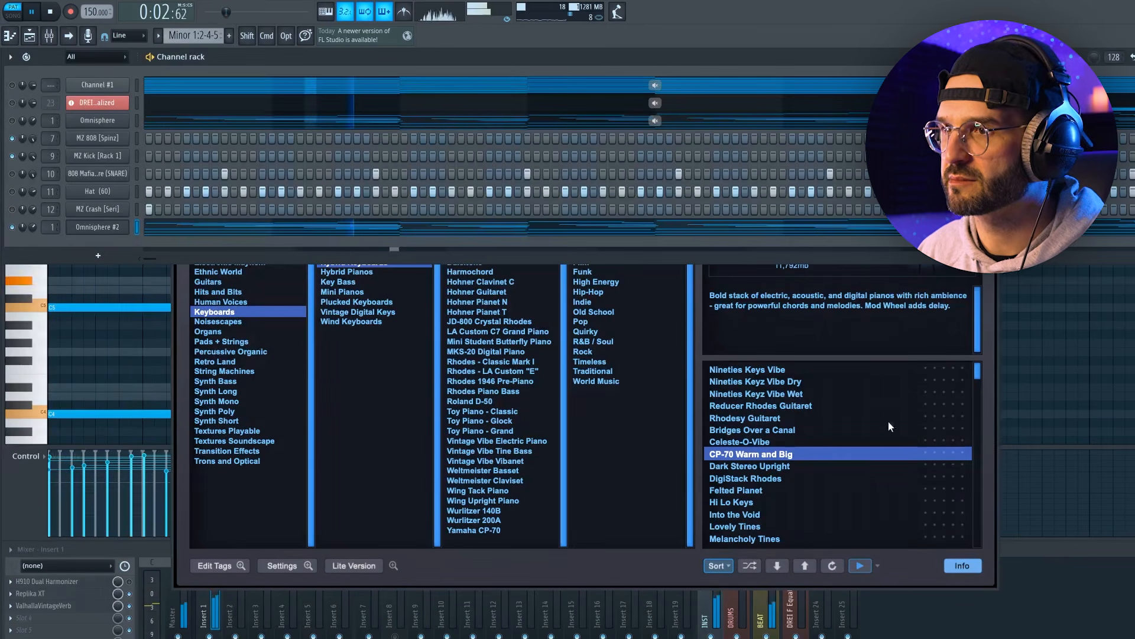
# Audition the Dark Stereo Upright and DigiStack Rhodes patches and turn off Auto Play for previews
pyautogui.click(762, 467)
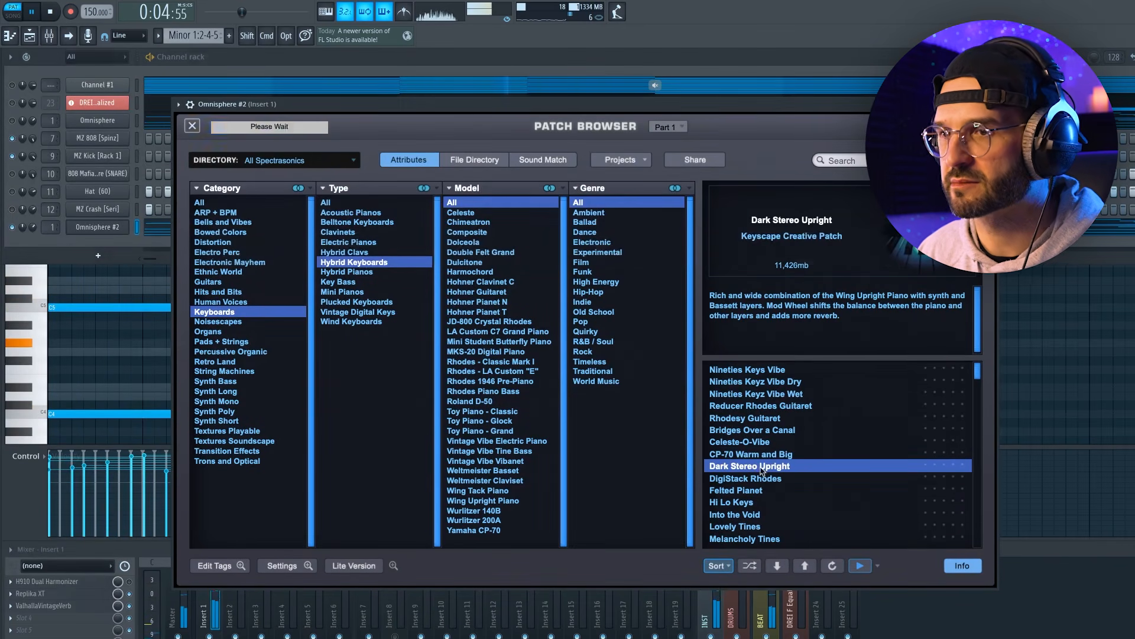
pyautogui.press('F9')
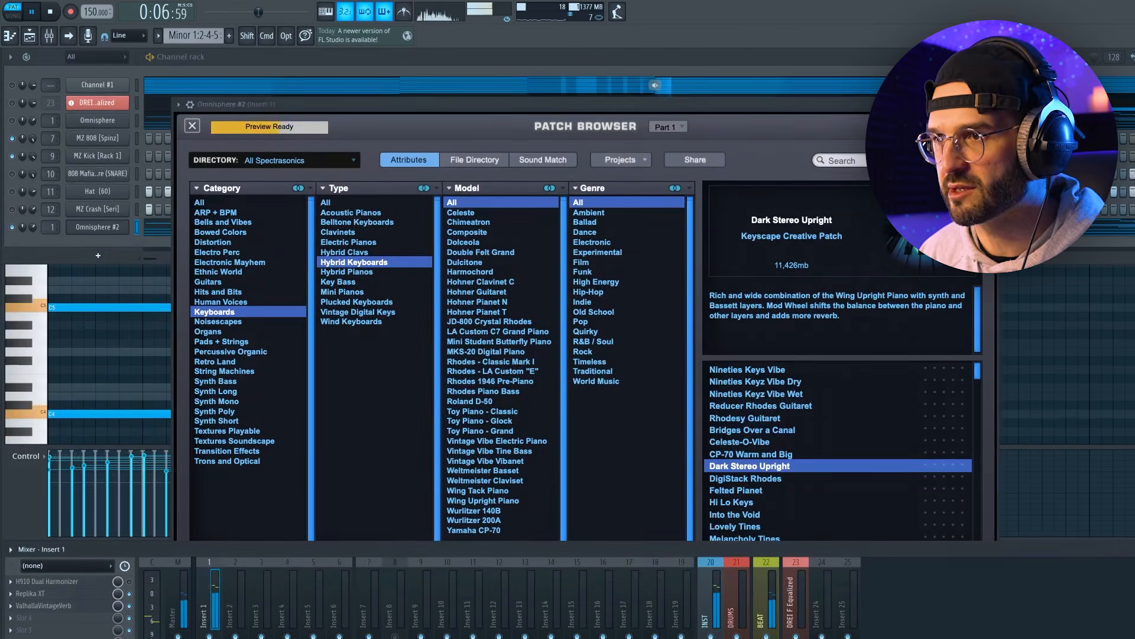
pyautogui.click(754, 479)
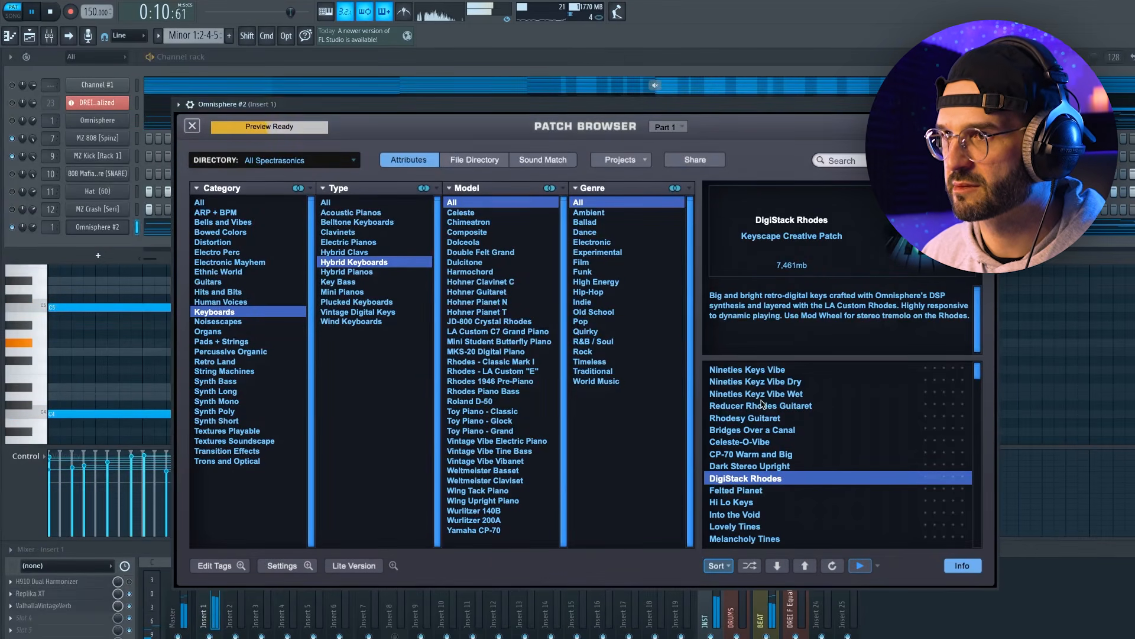
pyautogui.click(875, 566)
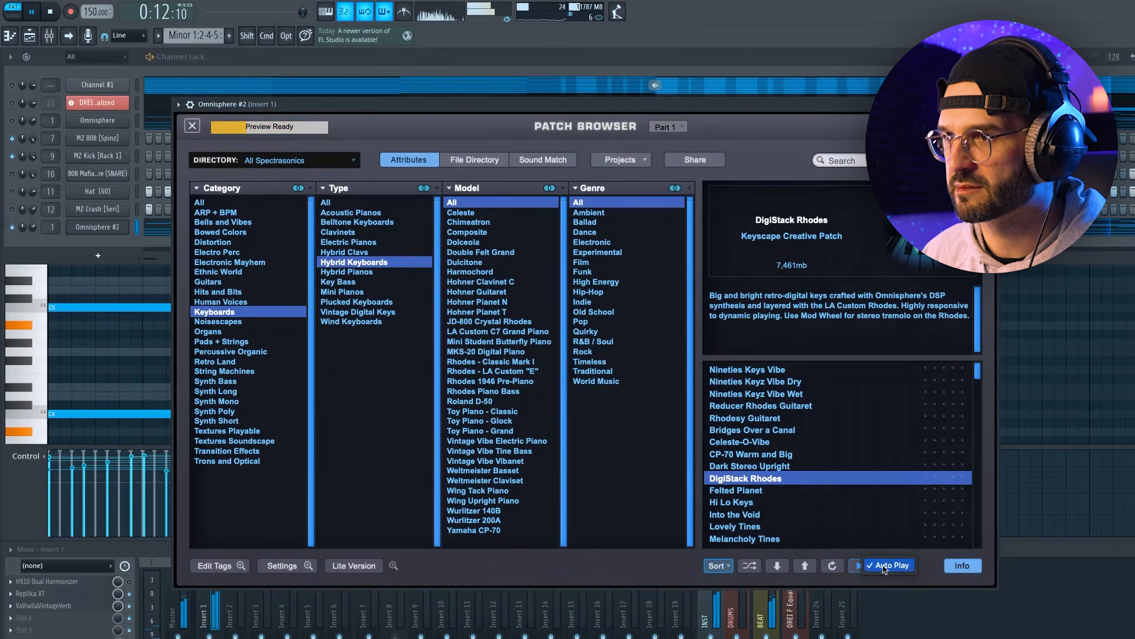
# Audition the Bridges Over a Canal, Rhodesy Guitaret, Nineties Keys Vibe and Hi Lo Keys patches during playback
pyautogui.click(741, 431)
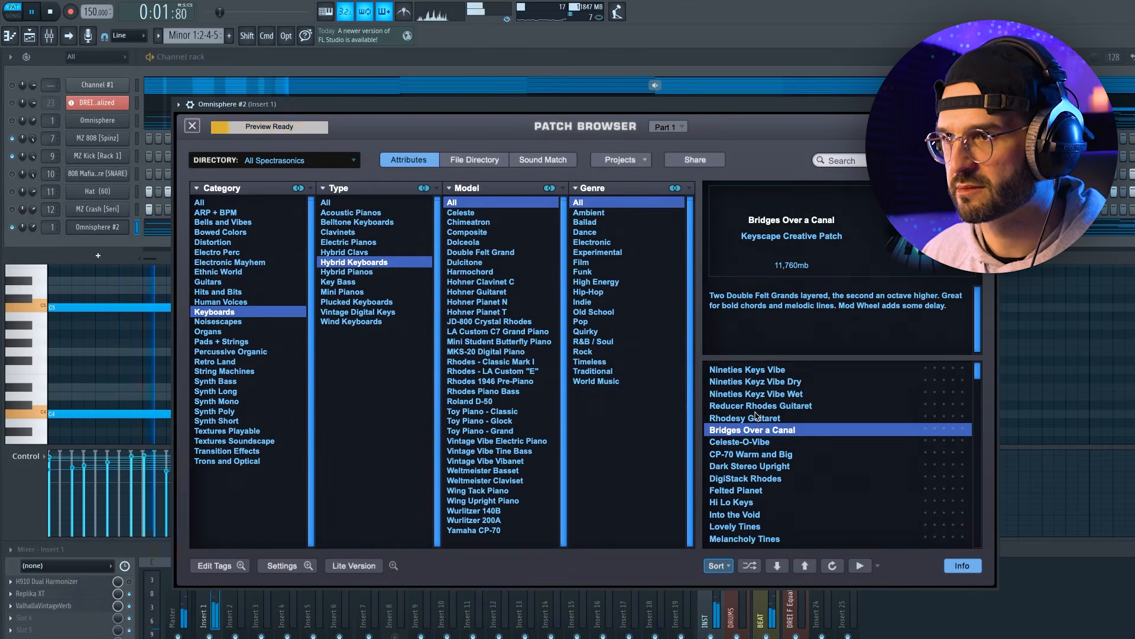
pyautogui.click(756, 417)
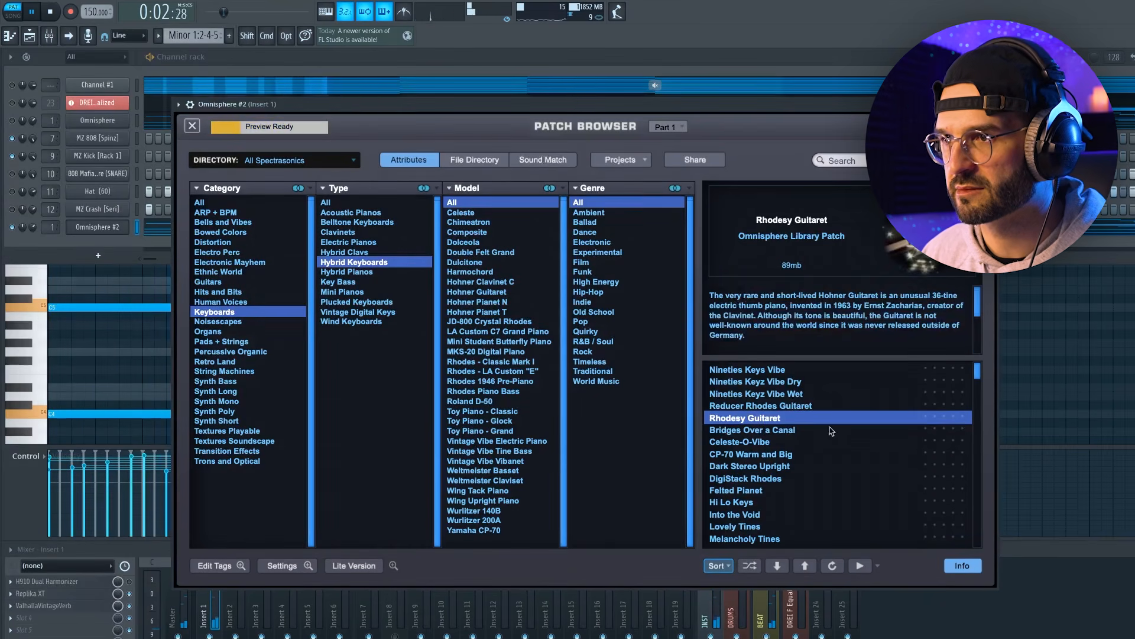
pyautogui.click(757, 373)
pyautogui.click(769, 502)
pyautogui.scroll(-2, 772, 464)
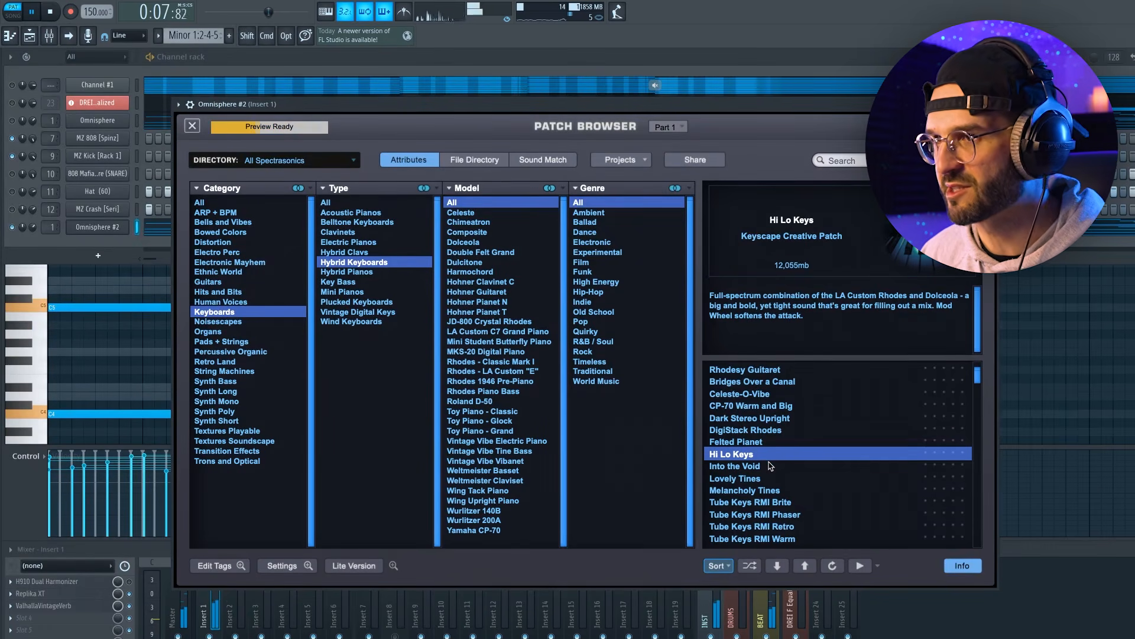
# Audition Into the Void and Lovely Tines and settle on the Melancholy Tines patch
pyautogui.click(770, 467)
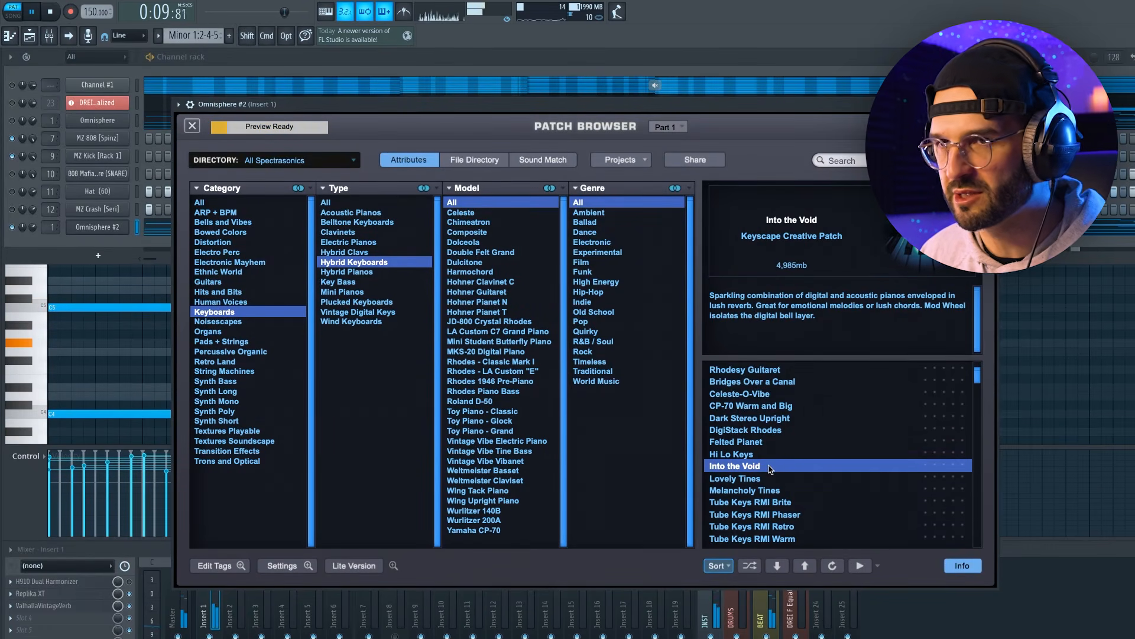
pyautogui.scroll(-1, 780, 472)
pyautogui.click(764, 467)
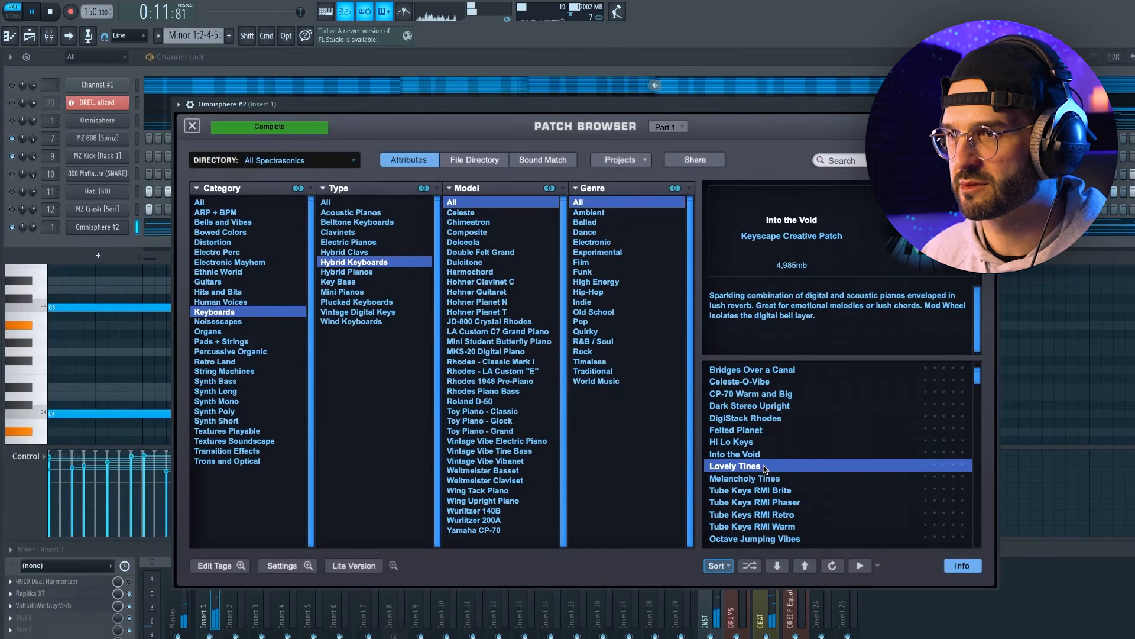
pyautogui.press('Down')
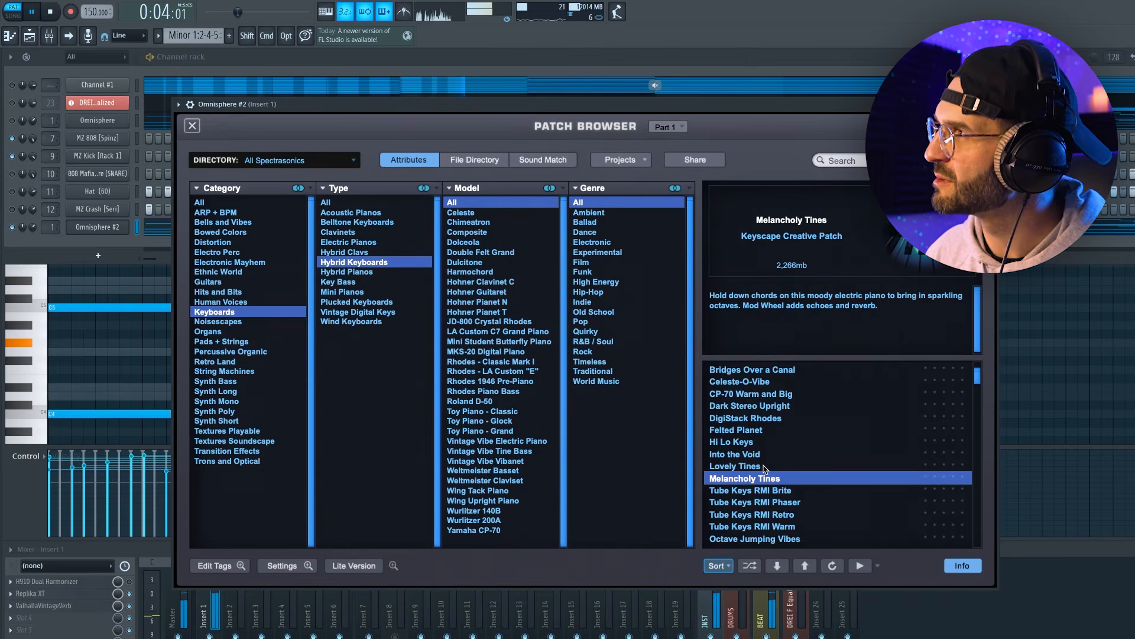
# Replay the pattern with Melancholy Tines, leave the full patch browser and switch off the patch's built-in FX
pyautogui.press('space')
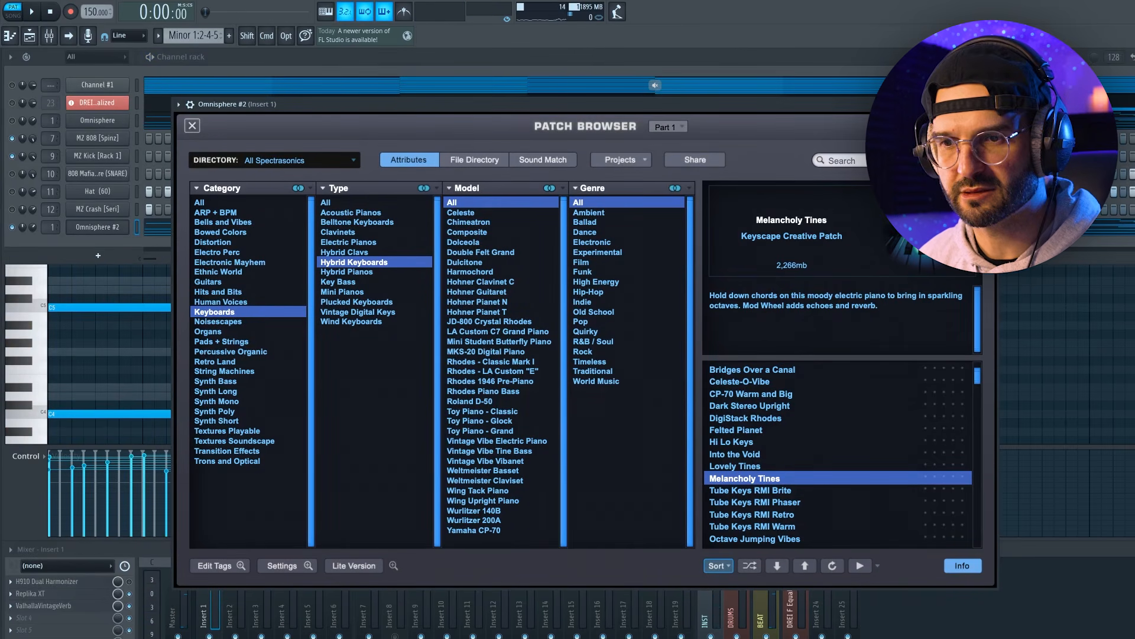
pyautogui.press('space')
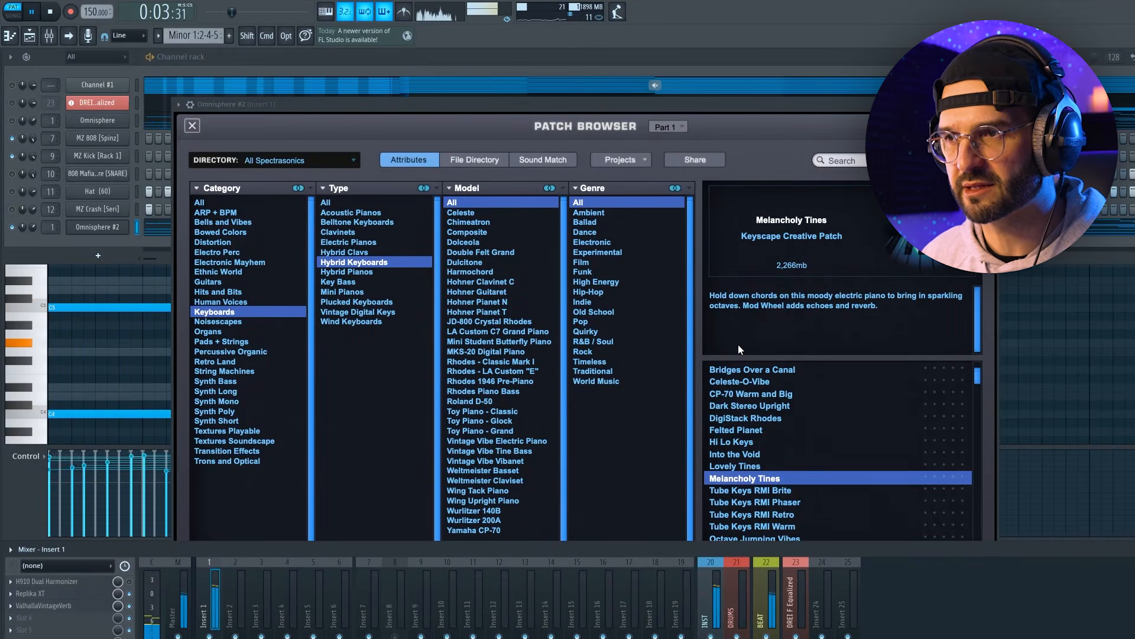
pyautogui.click(194, 128)
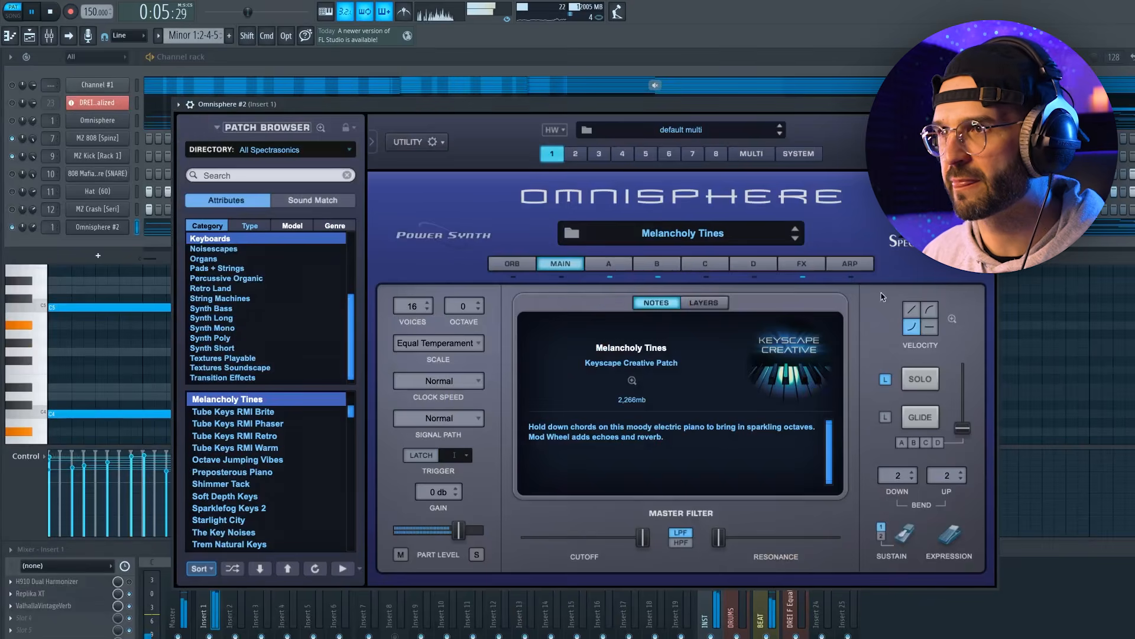
pyautogui.click(804, 277)
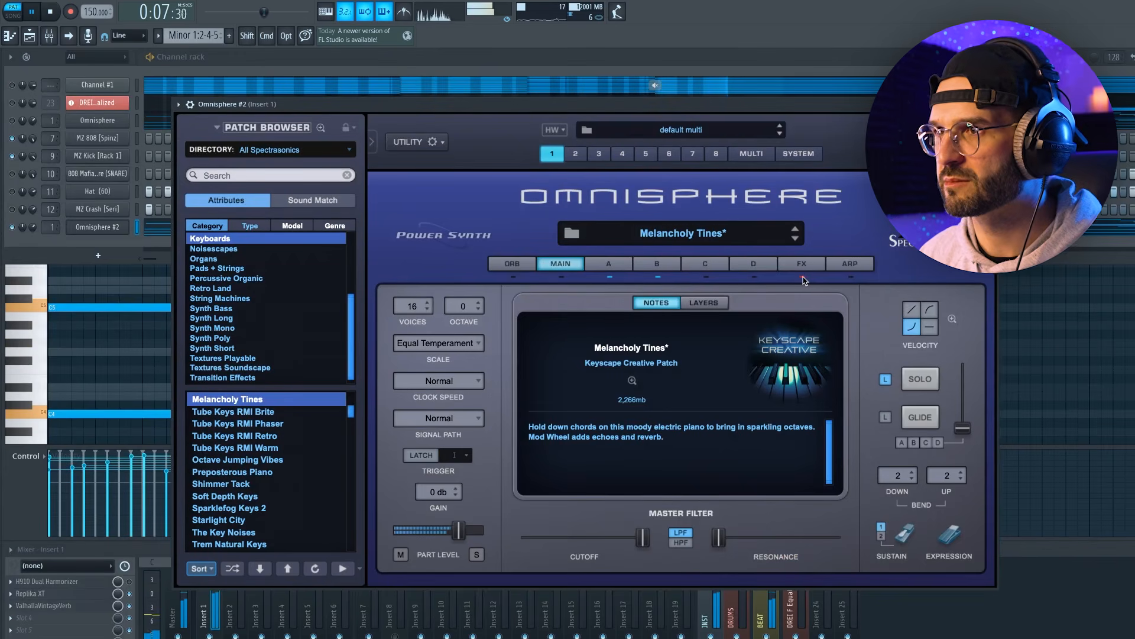
# Examine the Melancholy Tines effects racks, covering the Aux, layer A to D and Common racks, and close the instrument
pyautogui.click(803, 265)
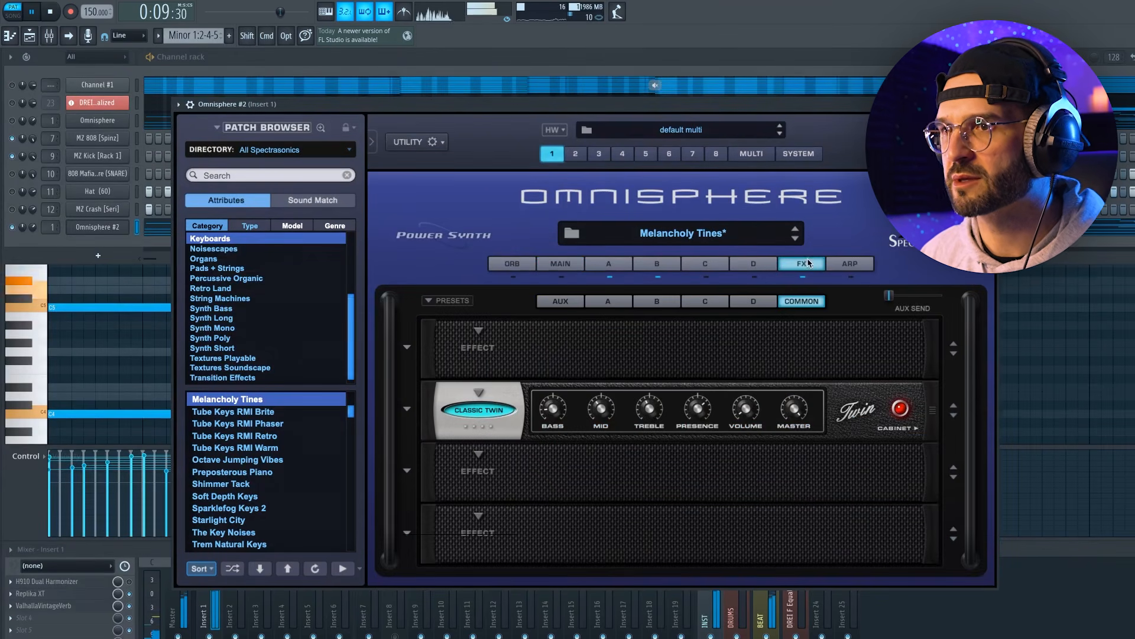
pyautogui.press('space')
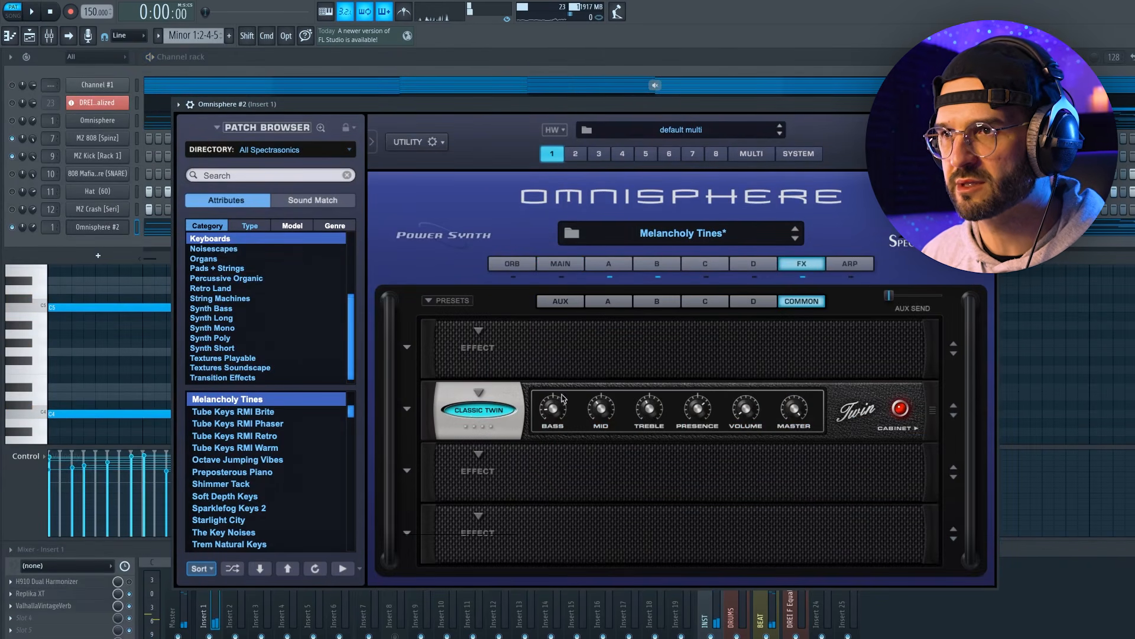
pyautogui.click(562, 302)
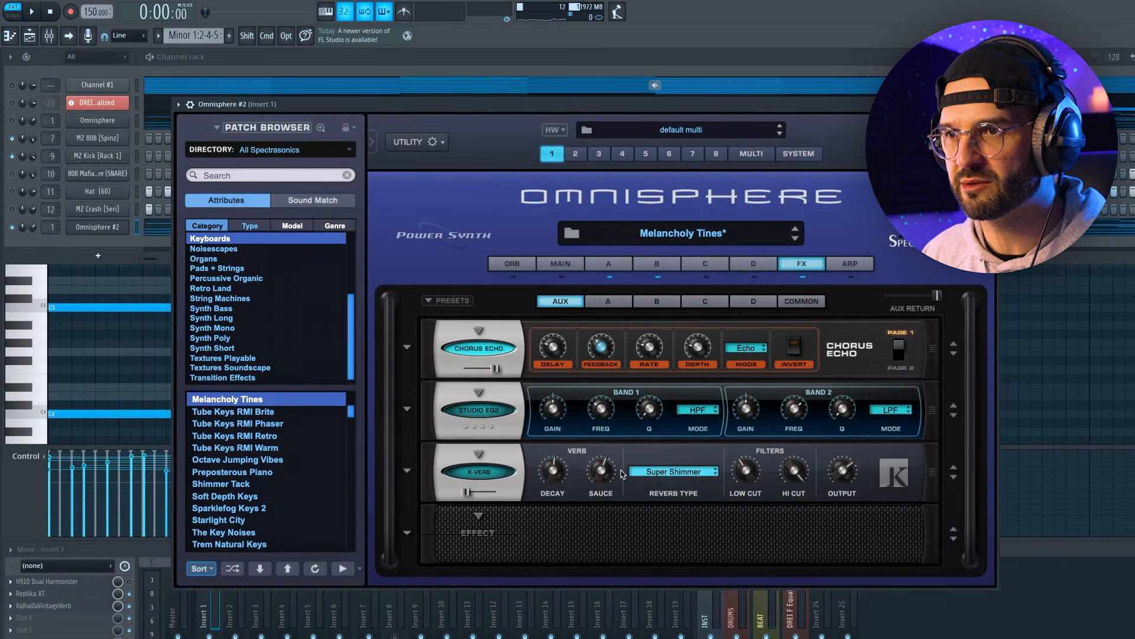
pyautogui.moveTo(489, 110); pyautogui.dragTo(494, 116)
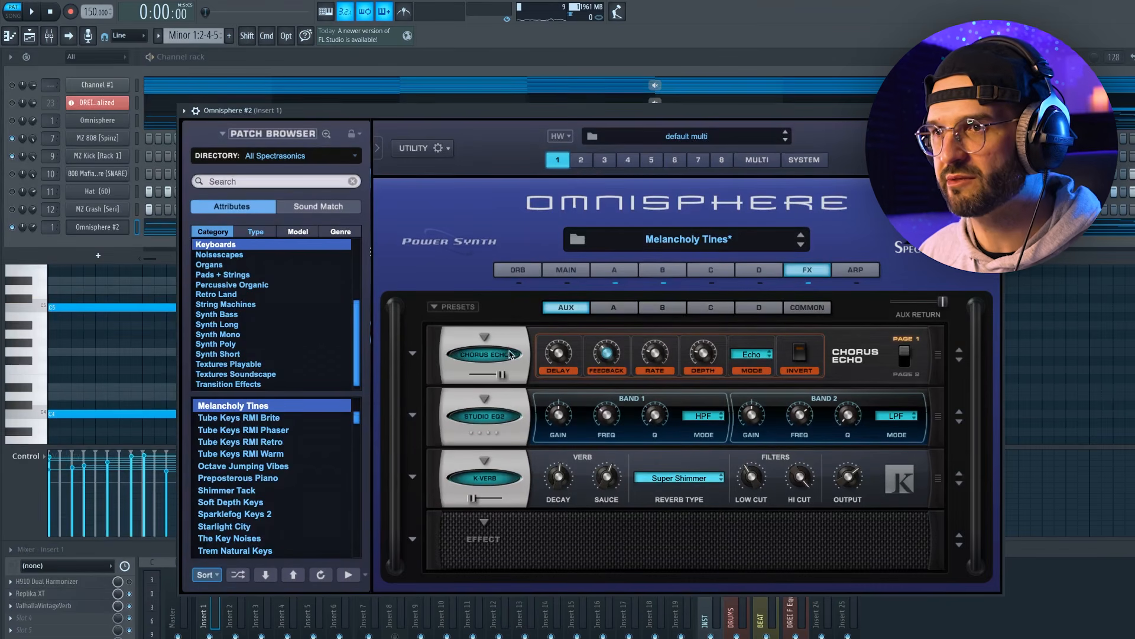
pyautogui.click(613, 308)
pyautogui.click(662, 307)
pyautogui.click(711, 307)
pyautogui.click(760, 310)
pyautogui.click(807, 307)
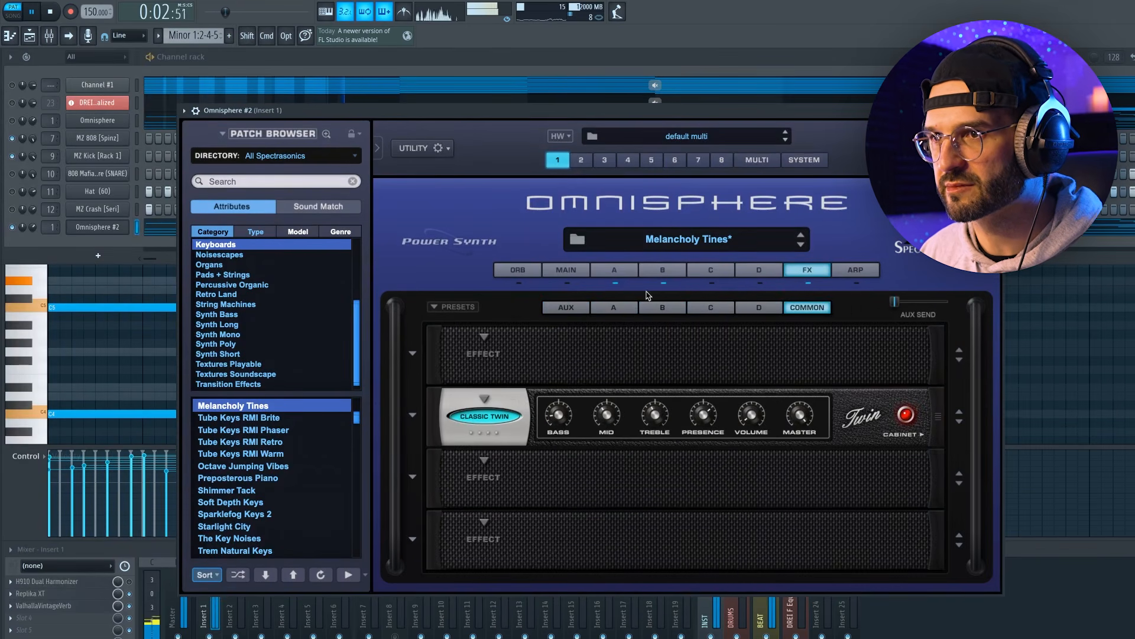
pyautogui.click(569, 310)
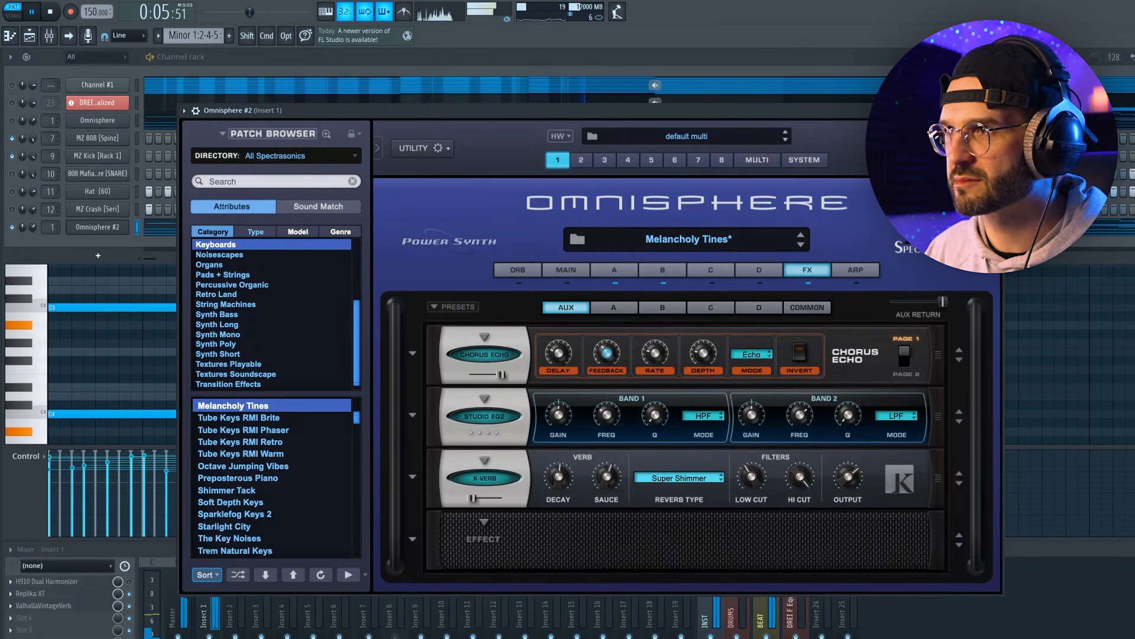
pyautogui.press('Escape')
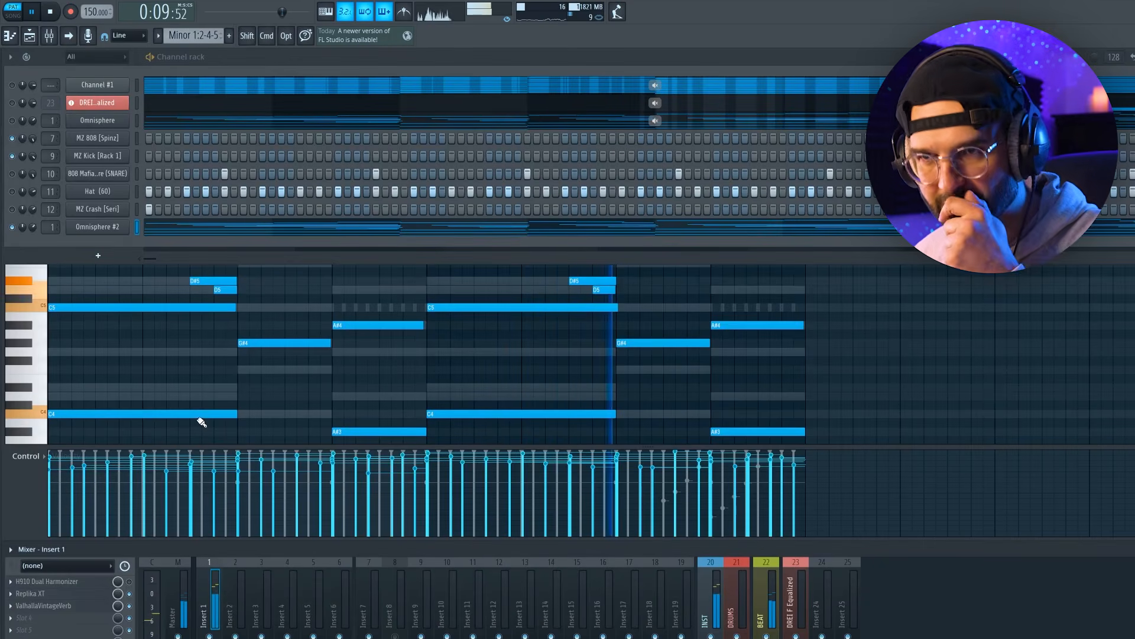
# Record a bass line on the MZ 808 channel with the metronome on and open it in the piano roll
pyautogui.click(132, 136)
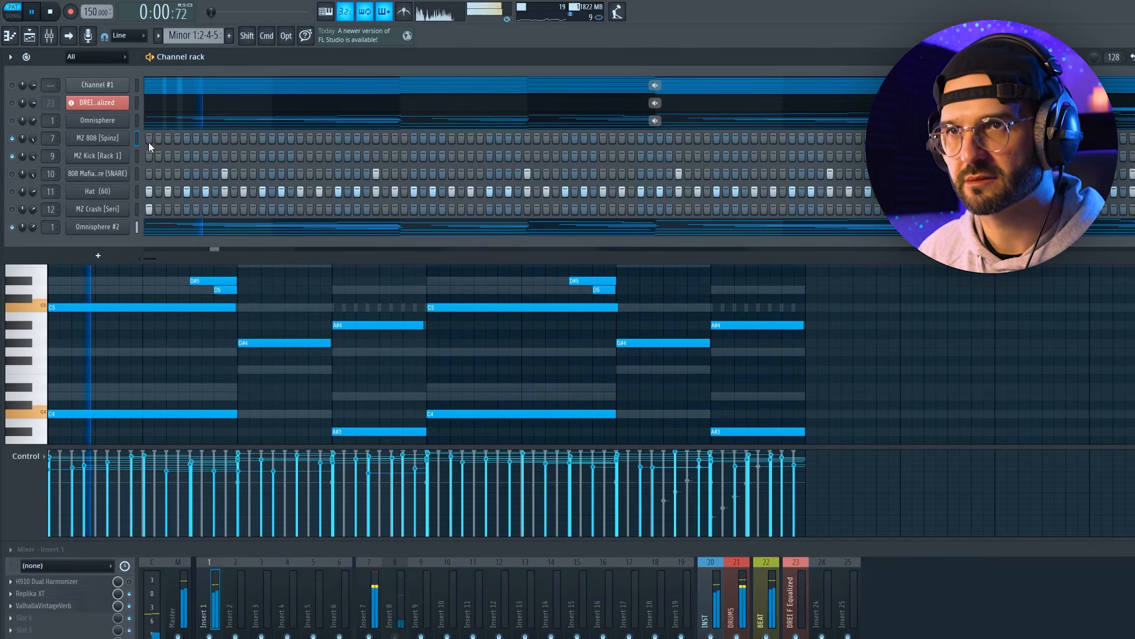
pyautogui.click(404, 15)
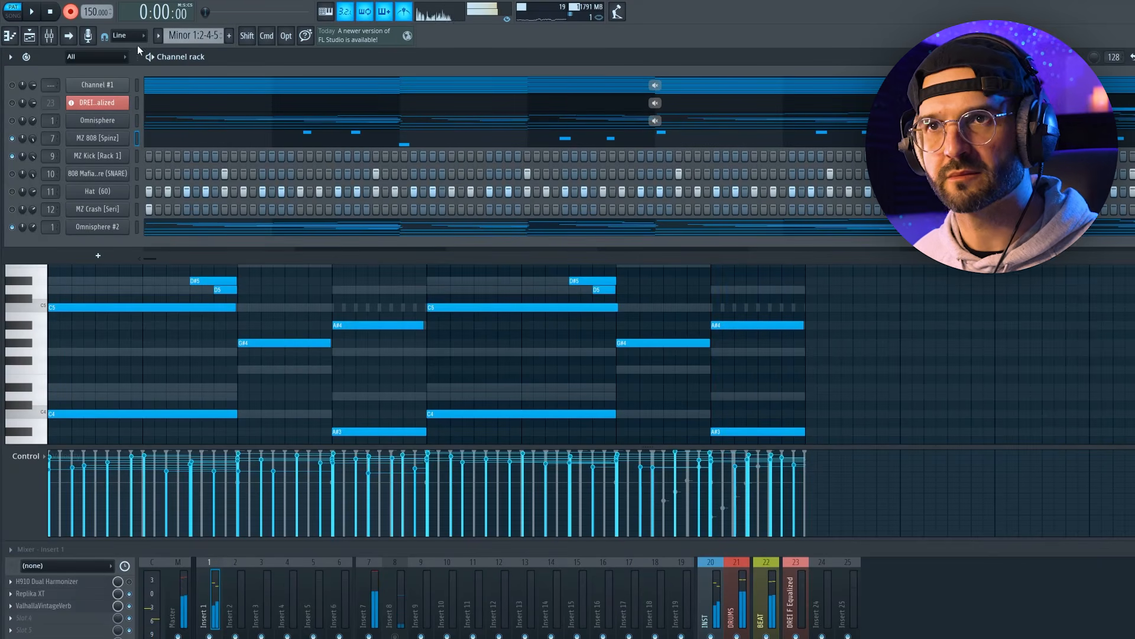
pyautogui.click(240, 144)
pyautogui.scroll(-1, 386, 306)
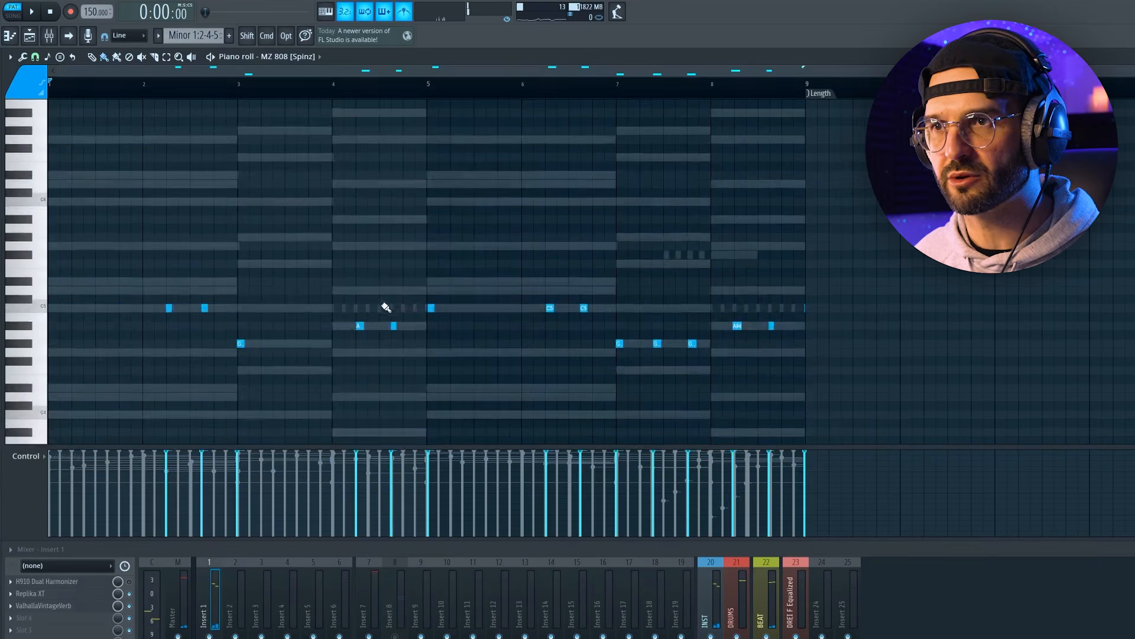
pyautogui.scroll(-3, 350, 284)
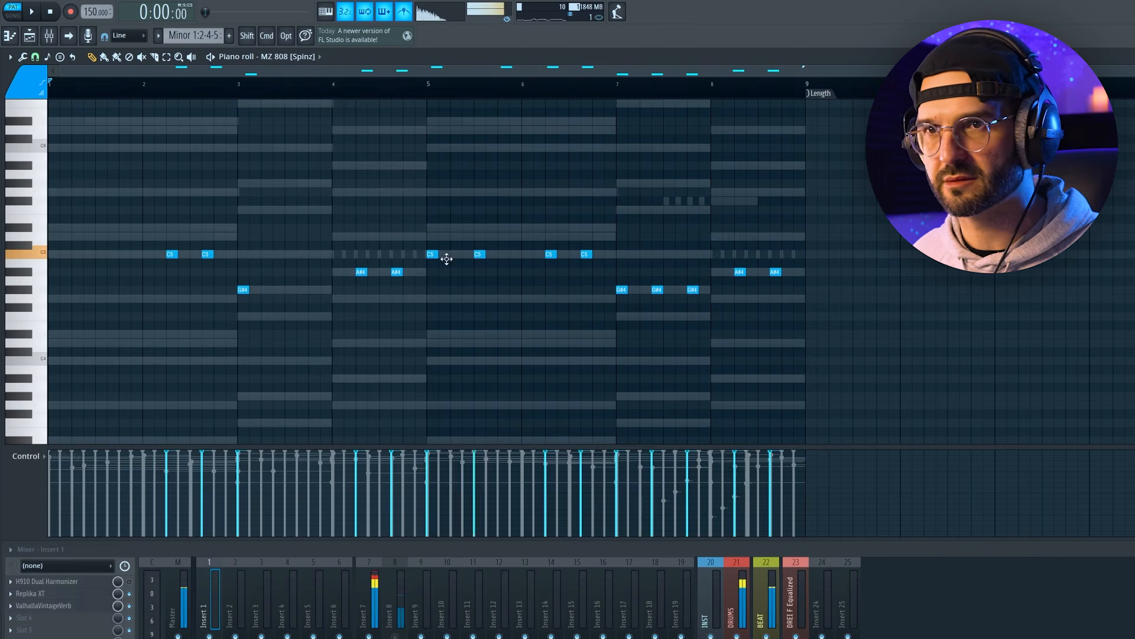
# Try raising the last 808 note of bar 2 to G5 and listen to it in the loop
pyautogui.moveTo(870, 178); pyautogui.dragTo(382, 370)
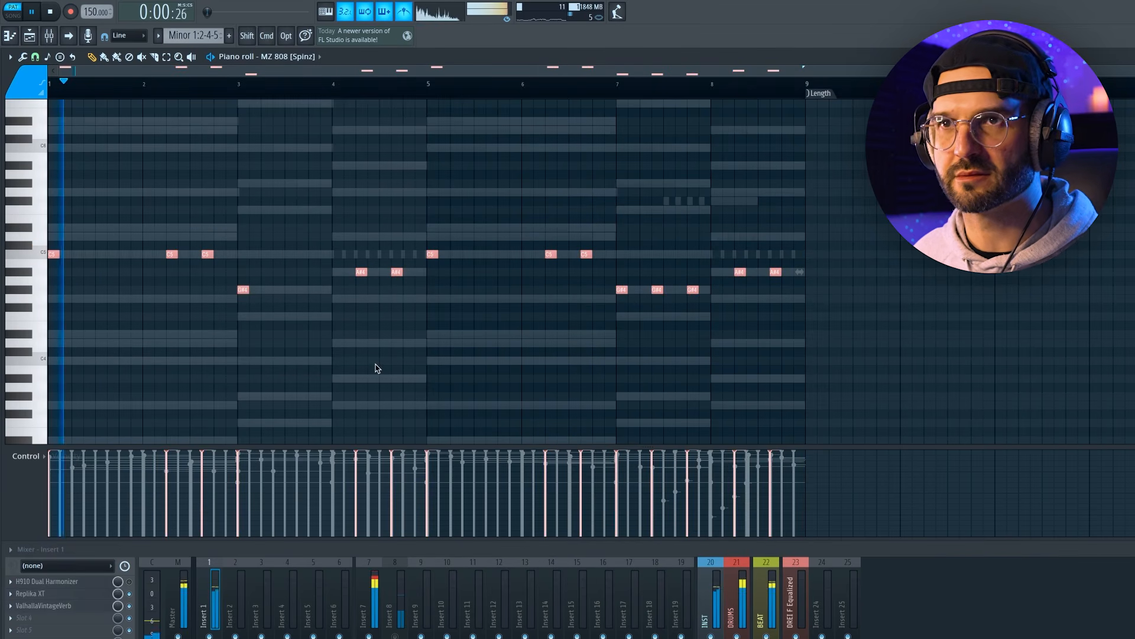
pyautogui.click(497, 269)
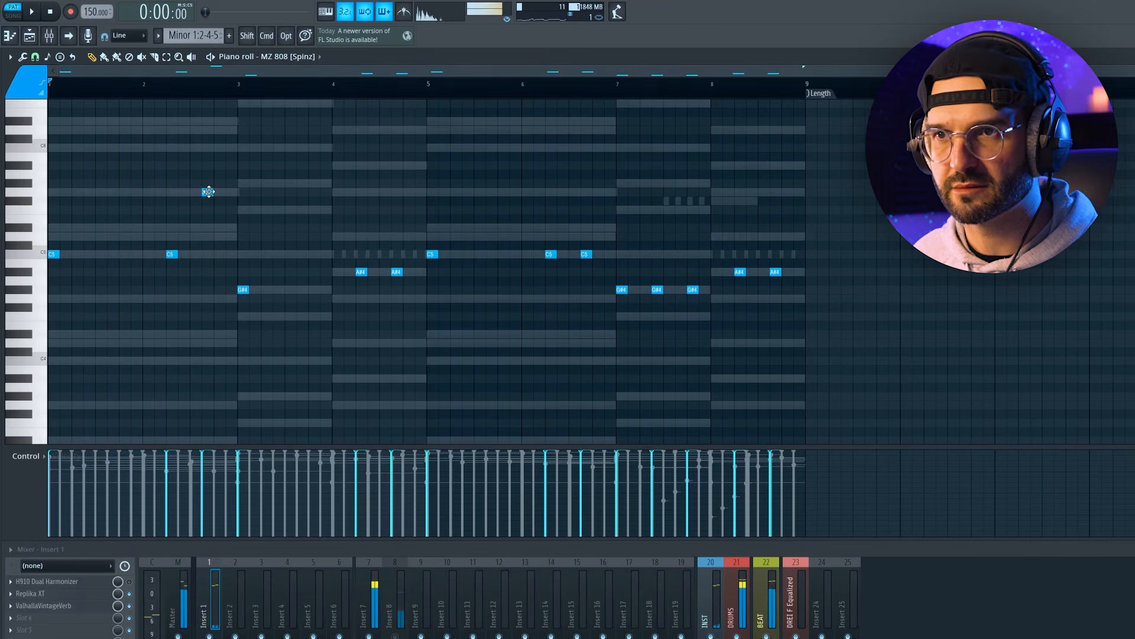
pyautogui.click(208, 191)
pyautogui.press('space')
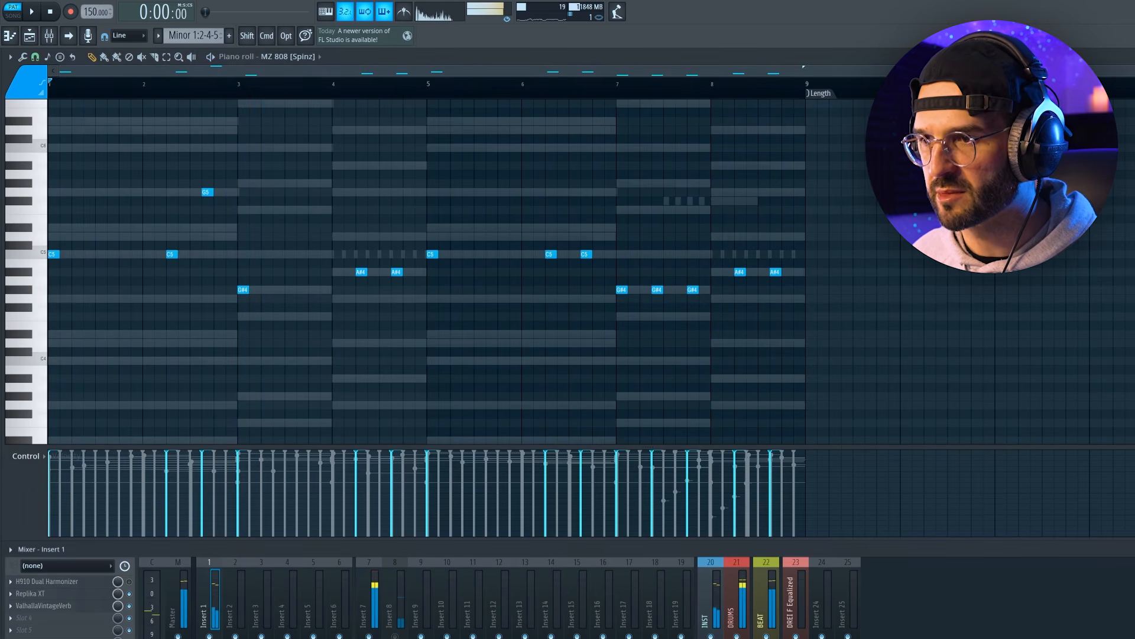
# Check the Fruity Parametric EQ 2 on the INST mixer track and return the last 808 note of bar 2 to C5
pyautogui.click(47, 594)
pyautogui.moveTo(93, 155); pyautogui.dragTo(423, 166)
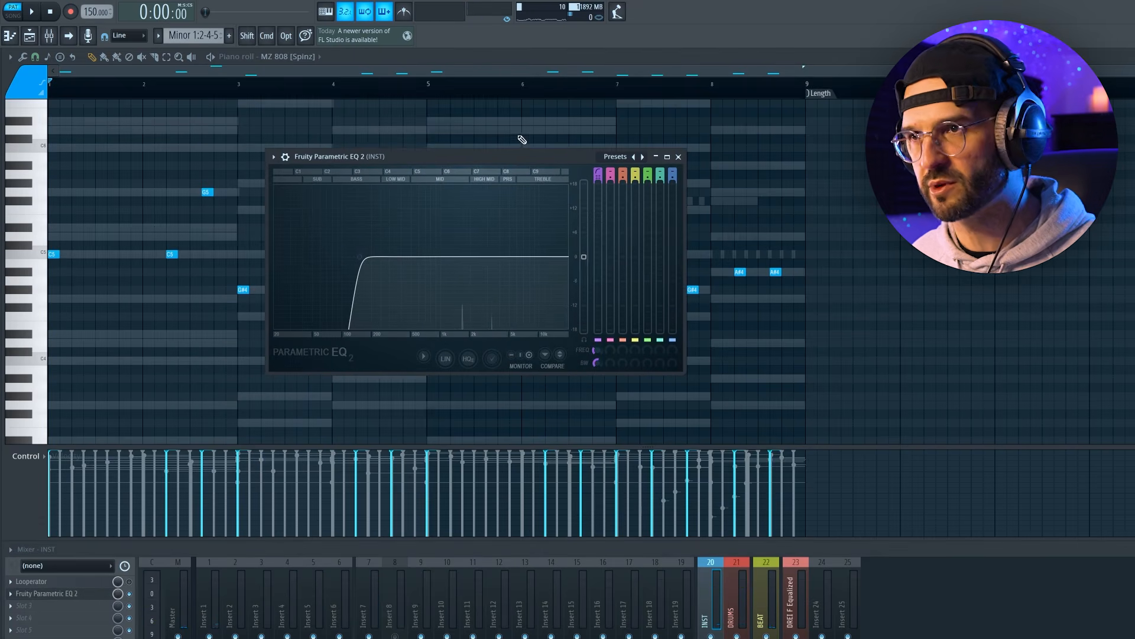
pyautogui.press('space')
pyautogui.click(679, 156)
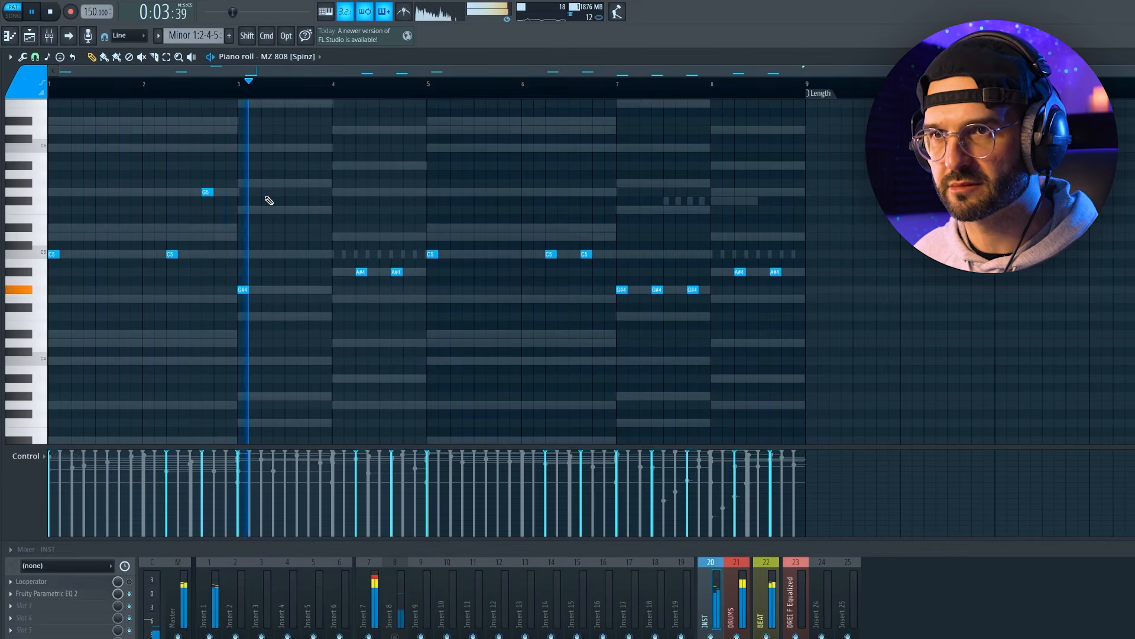
pyautogui.moveTo(207, 191); pyautogui.dragTo(206, 253)
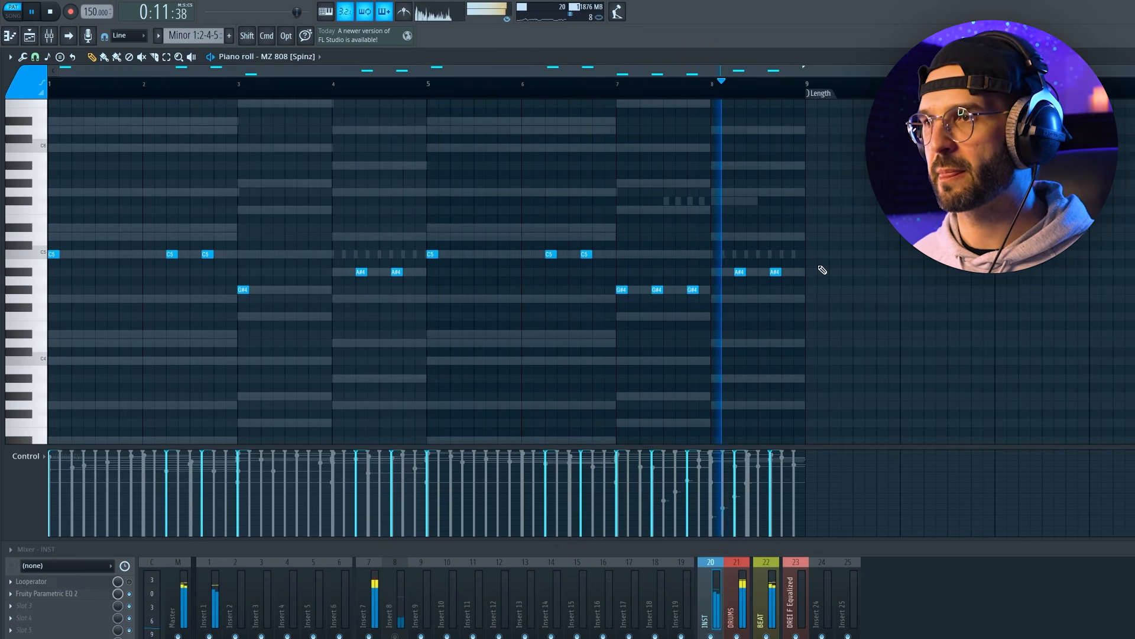
# Record a percussion pattern on the Hat (49) channel and play it back in the piano roll
pyautogui.press('F6')
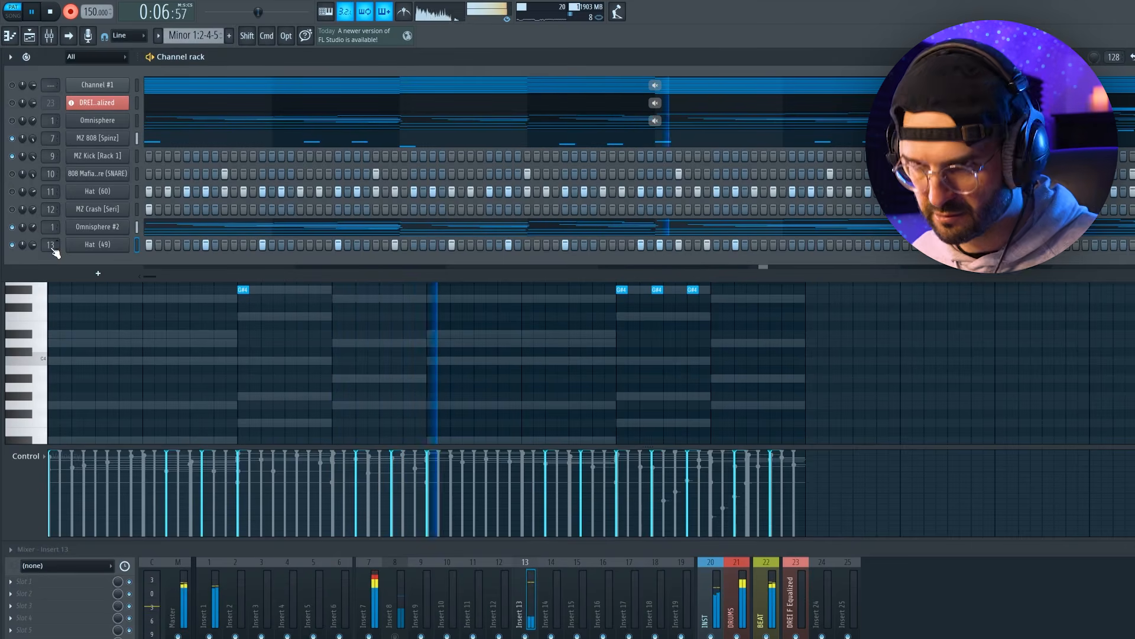
pyautogui.press('space')
pyautogui.click(249, 244)
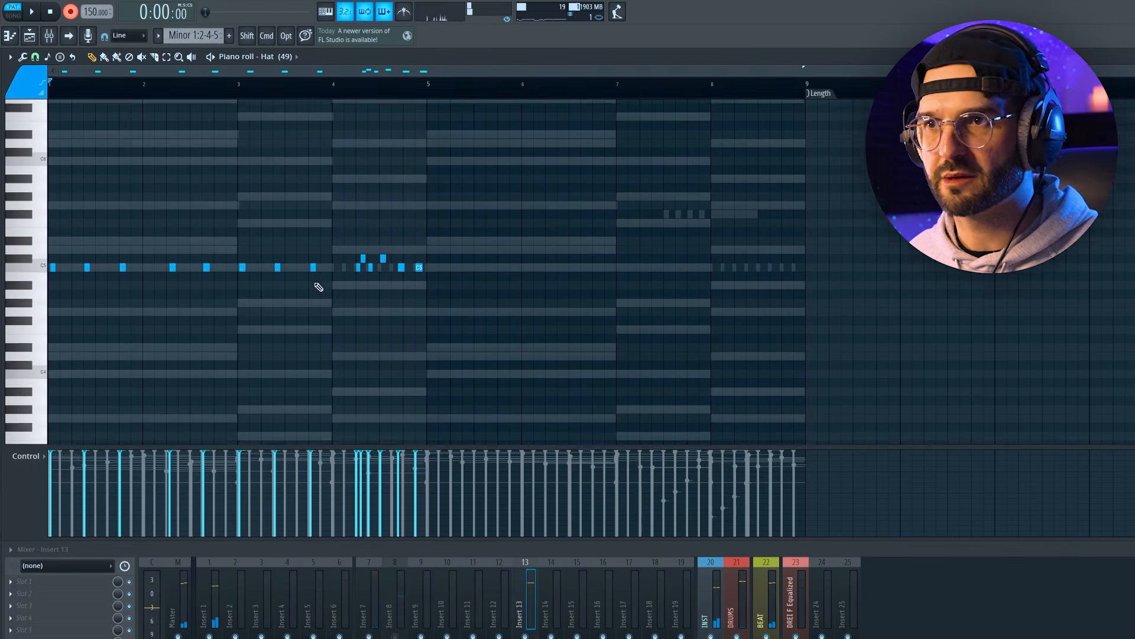
pyautogui.scroll(2, 253, 149)
pyautogui.press('space')
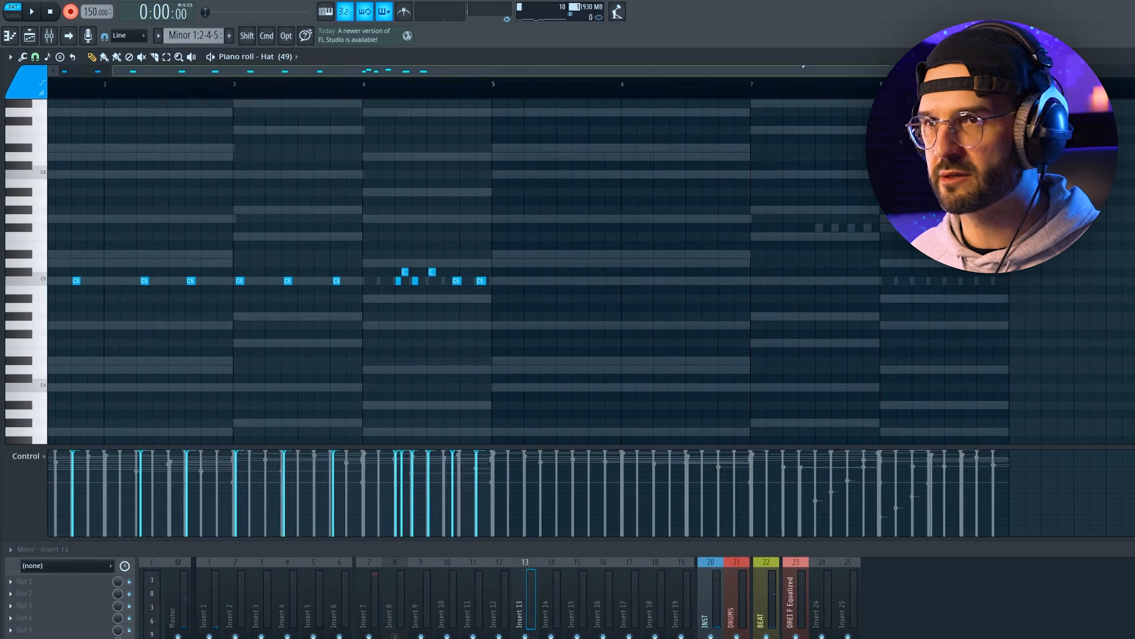
pyautogui.scroll(1, 33, 281)
pyautogui.scroll(-3, 236, 159)
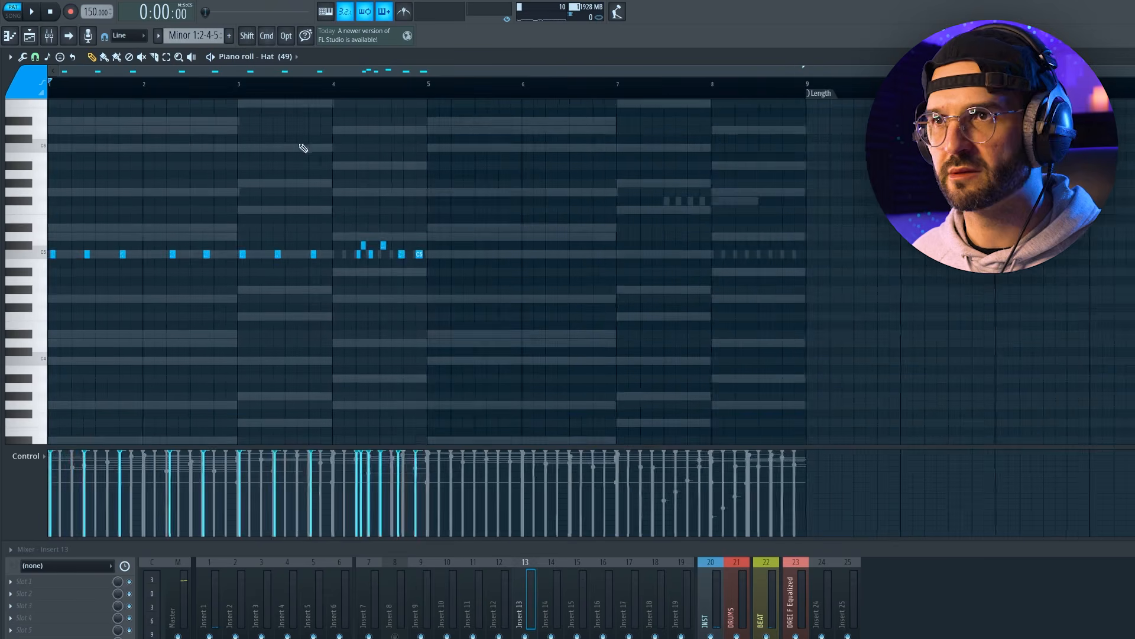
pyautogui.scroll(1, 163, 157)
pyautogui.press('space')
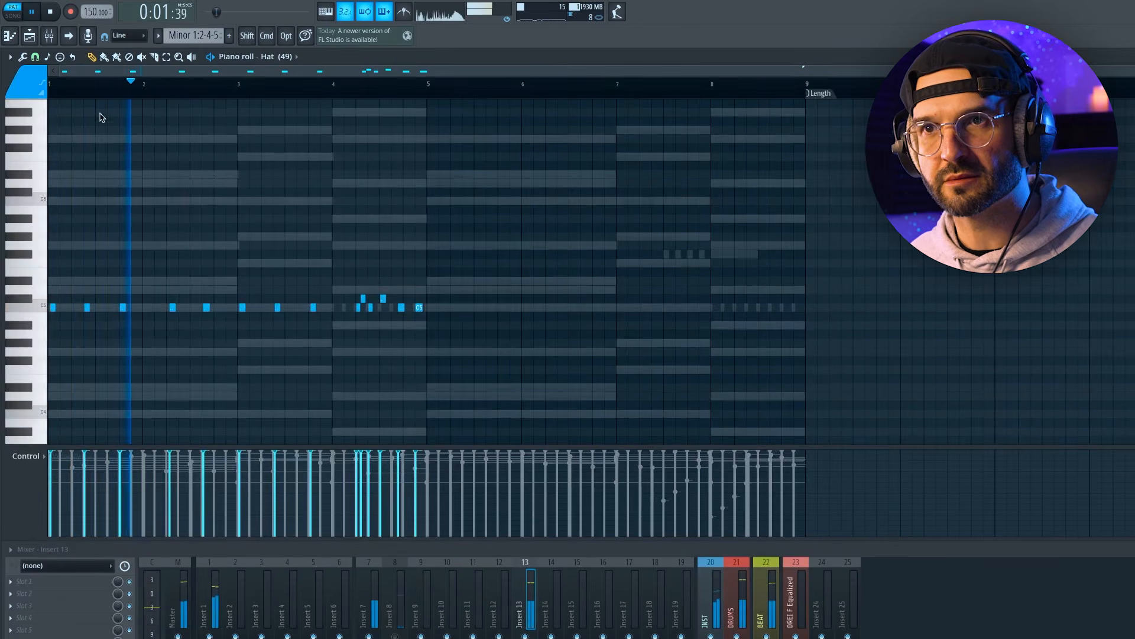
# Change the piano roll snap setting, select all the recorded Hat (49) notes and quantize them
pyautogui.click(35, 58)
pyautogui.click(46, 170)
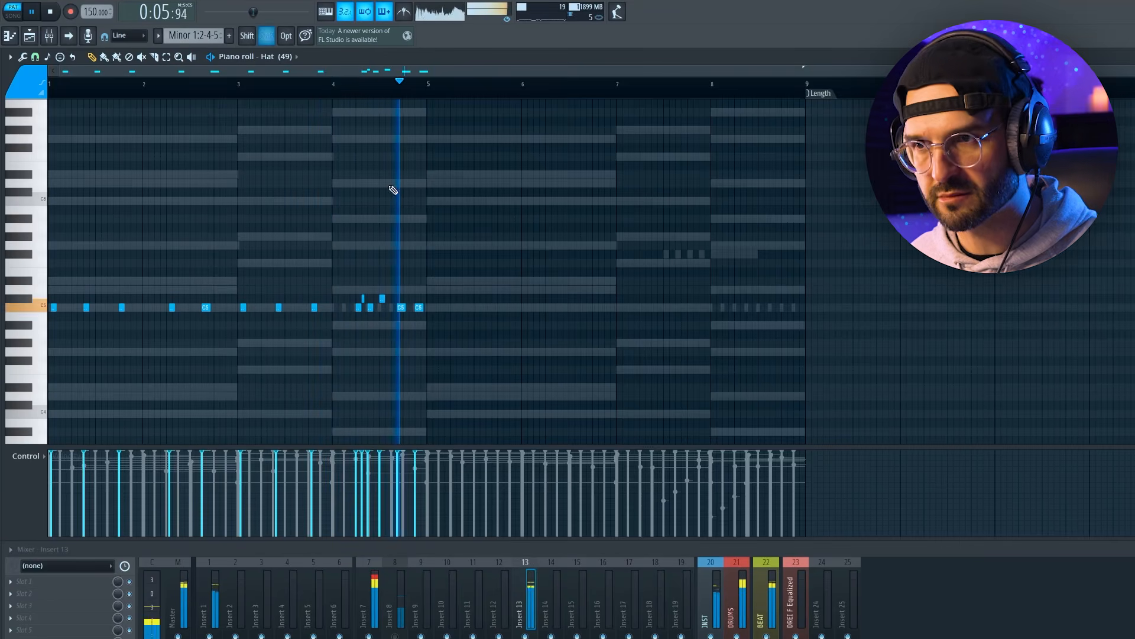
pyautogui.moveTo(481, 237); pyautogui.dragTo(59, 331)
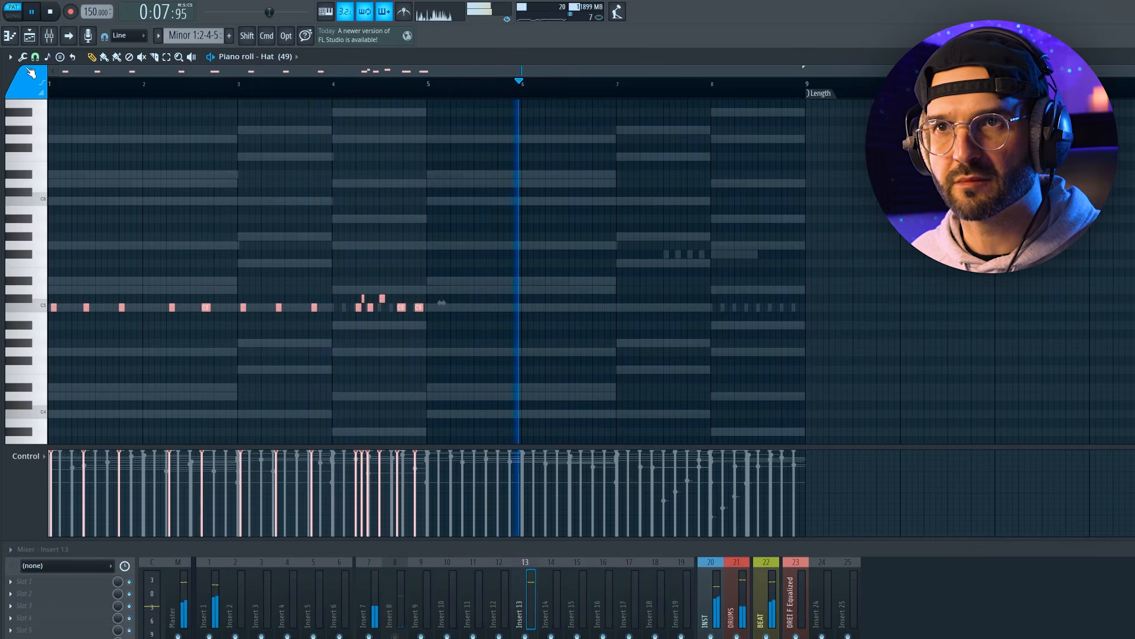
pyautogui.click(35, 57)
pyautogui.click(47, 169)
pyautogui.hotkey('ctrl', 'q')
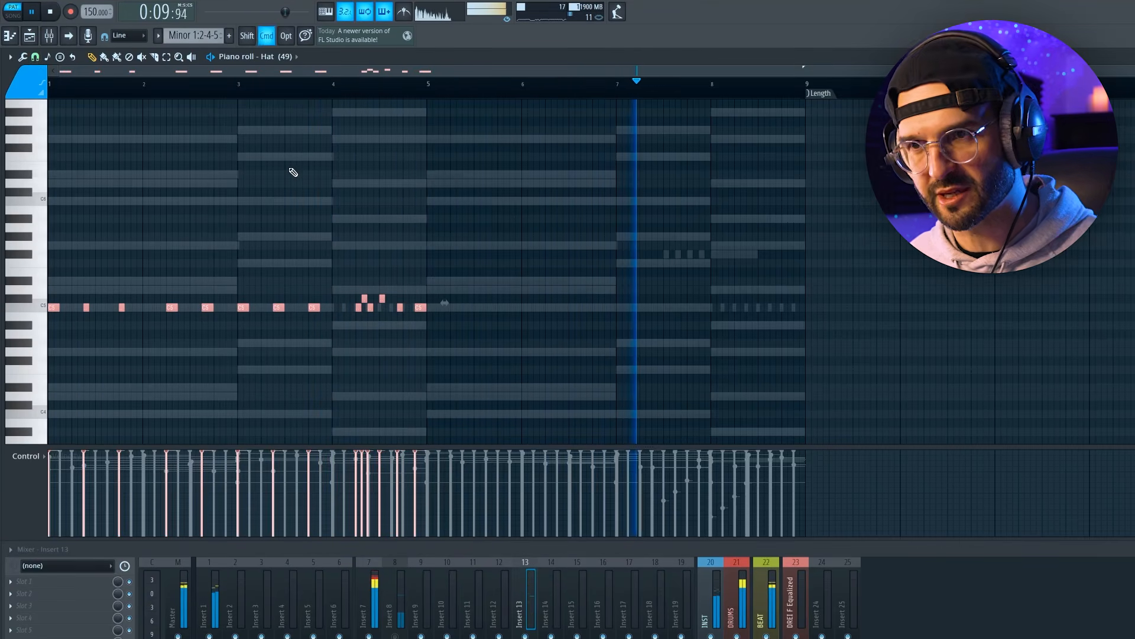
# Duplicate the four-bar Hat (49) pattern into bars 5 to 8
pyautogui.scroll(3, 497, 269)
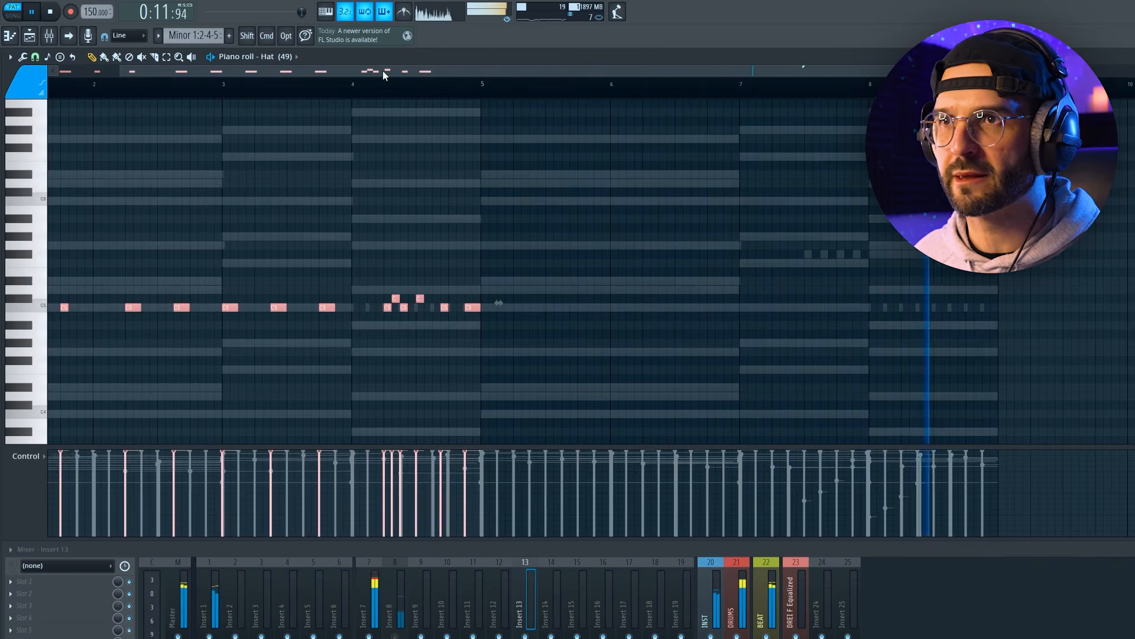
pyautogui.moveTo(497, 233); pyautogui.dragTo(717, 289)
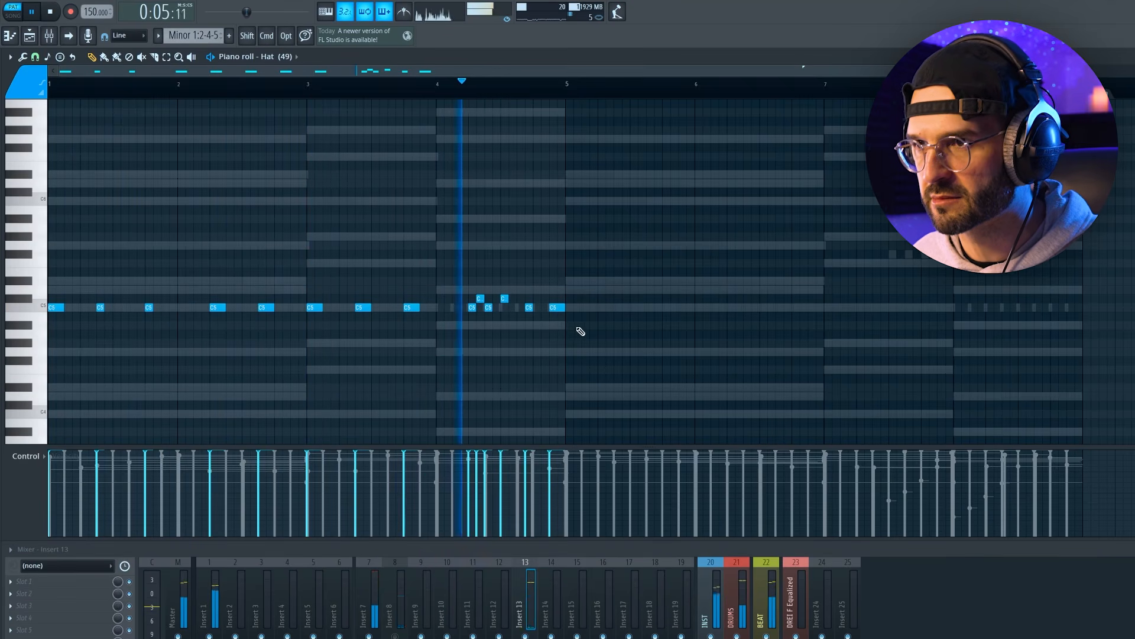
pyautogui.scroll(-3, 559, 350)
pyautogui.moveTo(570, 261)
pyautogui.mouseDown()
pyautogui.moveTo(208, 325)
pyautogui.moveTo(59, 317)
pyautogui.moveTo(257, 295)
pyautogui.moveTo(54, 308)
pyautogui.moveTo(420, 308)
pyautogui.mouseUp()
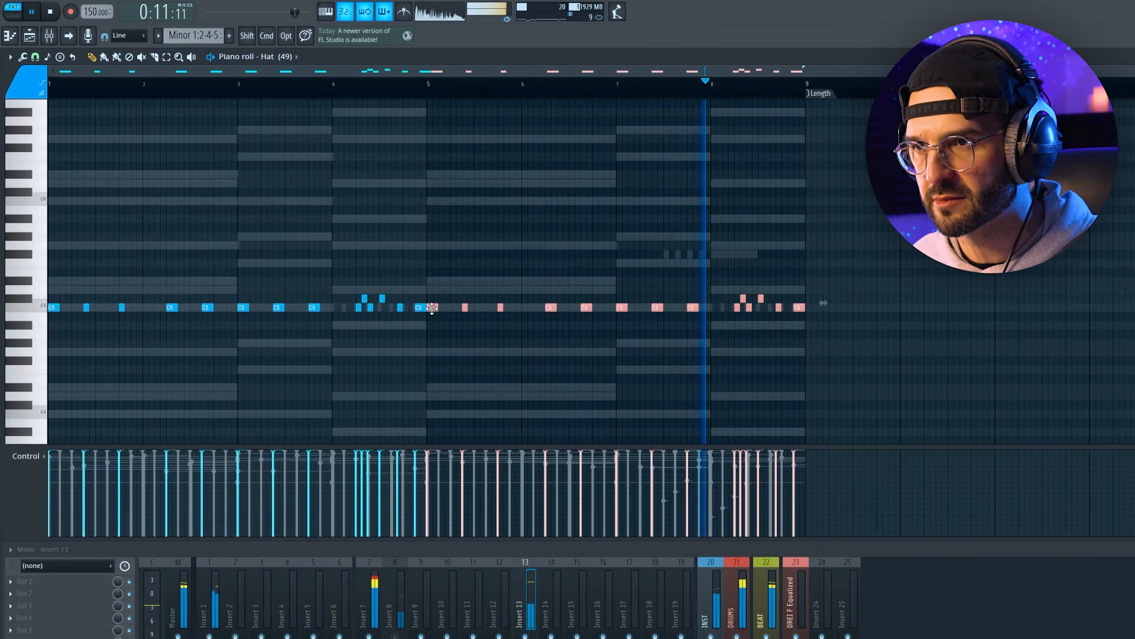
# Lower the last Hat (49) note of bar 4 to A#4 and the last note of bar 8 to G4
pyautogui.click(420, 308)
pyautogui.click(420, 325)
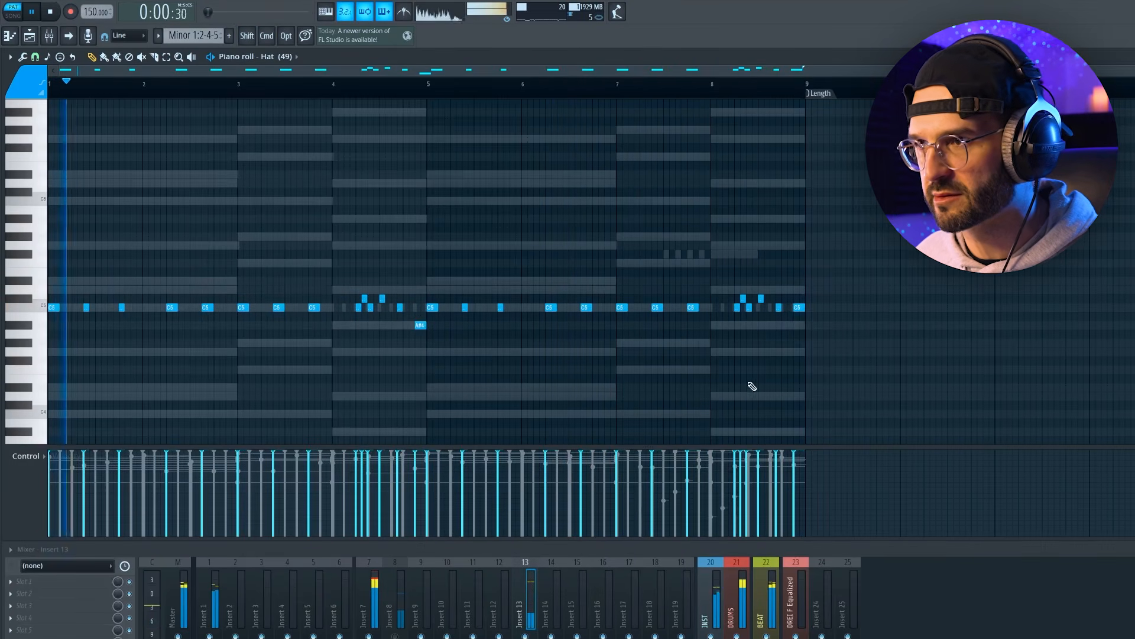
pyautogui.moveTo(799, 329); pyautogui.dragTo(796, 353)
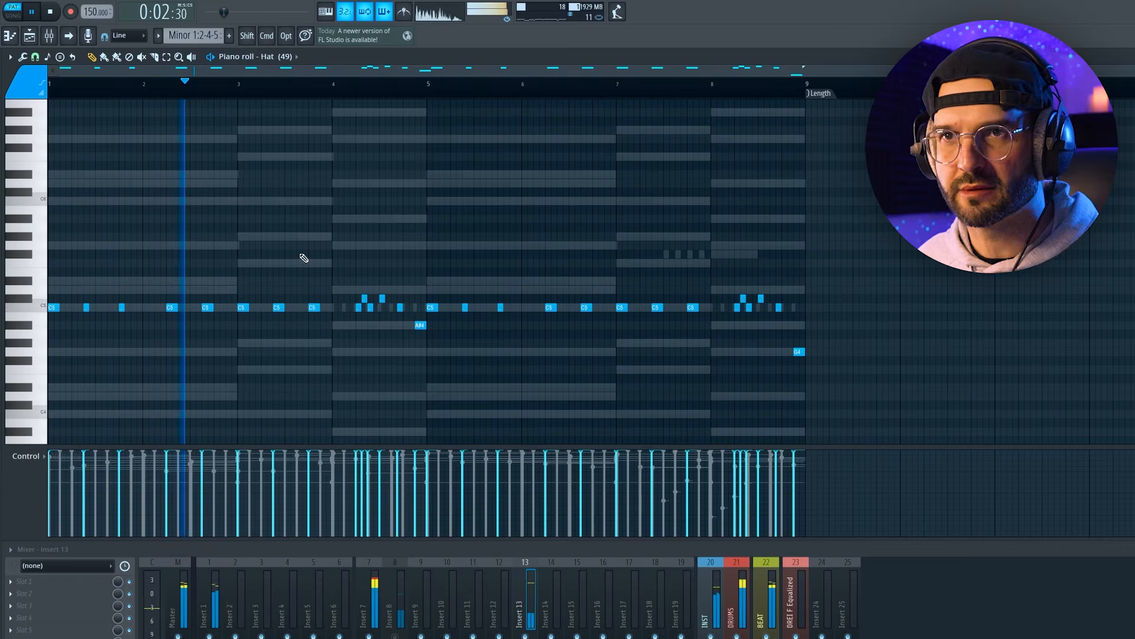
# Mute the top melody notes across all eight bars of the Omnisphere #2 pattern
pyautogui.press('F6')
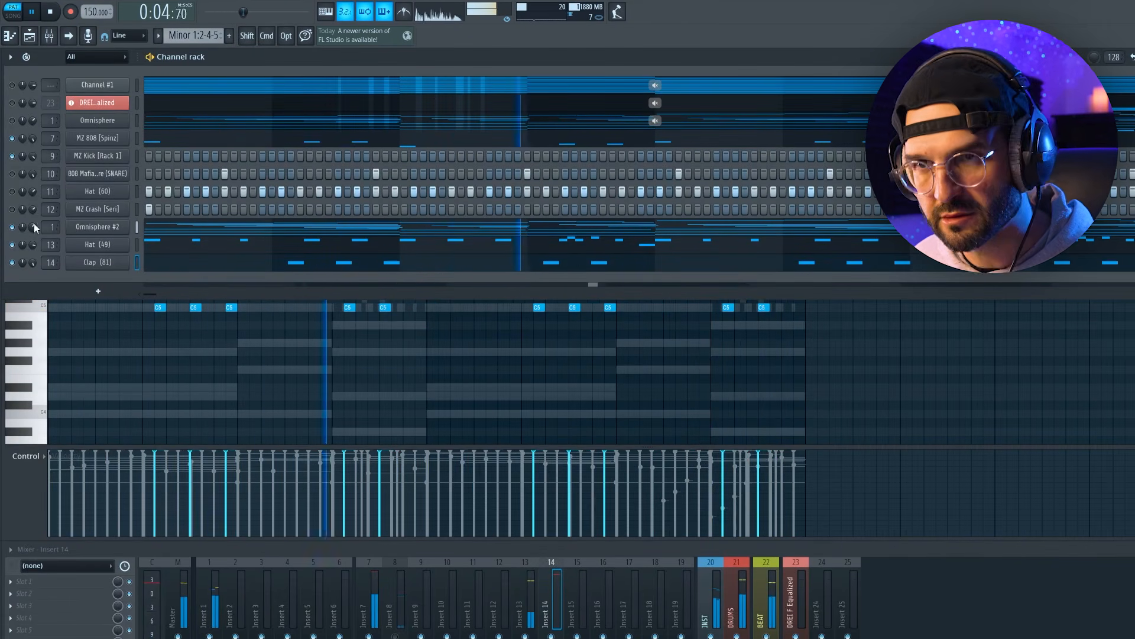
pyautogui.click(195, 228)
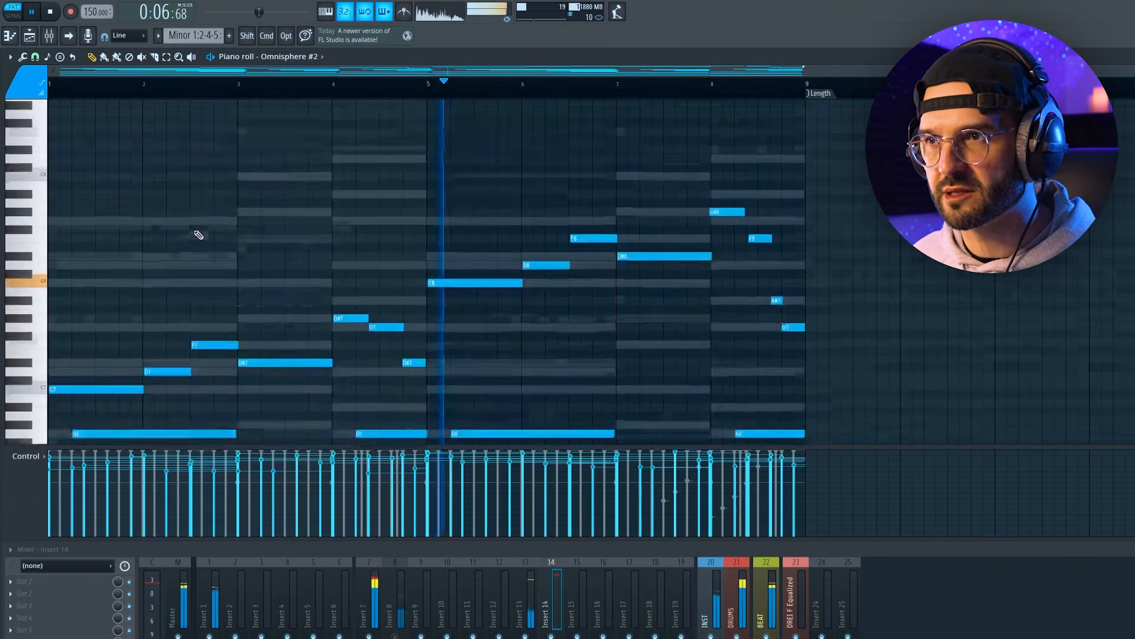
pyautogui.scroll(-2, 199, 237)
pyautogui.press('t')
pyautogui.moveTo(94, 361)
pyautogui.mouseDown()
pyautogui.moveTo(339, 320)
pyautogui.moveTo(482, 271)
pyautogui.moveTo(613, 190)
pyautogui.moveTo(728, 184)
pyautogui.moveTo(769, 236)
pyautogui.moveTo(792, 298)
pyautogui.mouseUp()
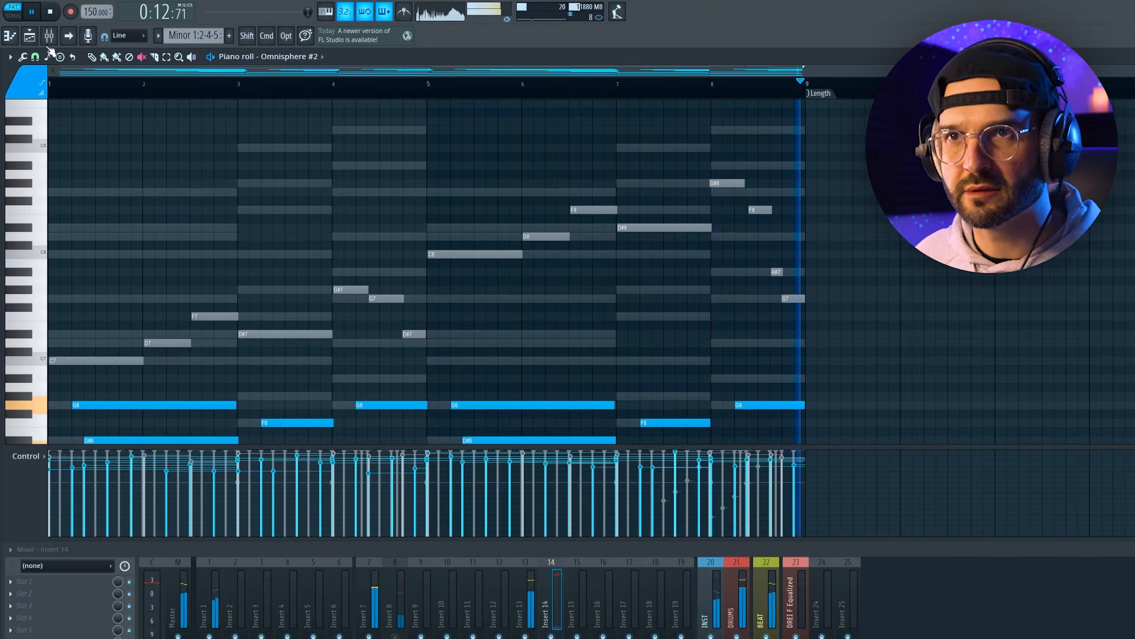
# Open the recorded Snare (70) notes in the piano roll, change the snap setting and quantize them
pyautogui.click(28, 37)
pyautogui.click(28, 37)
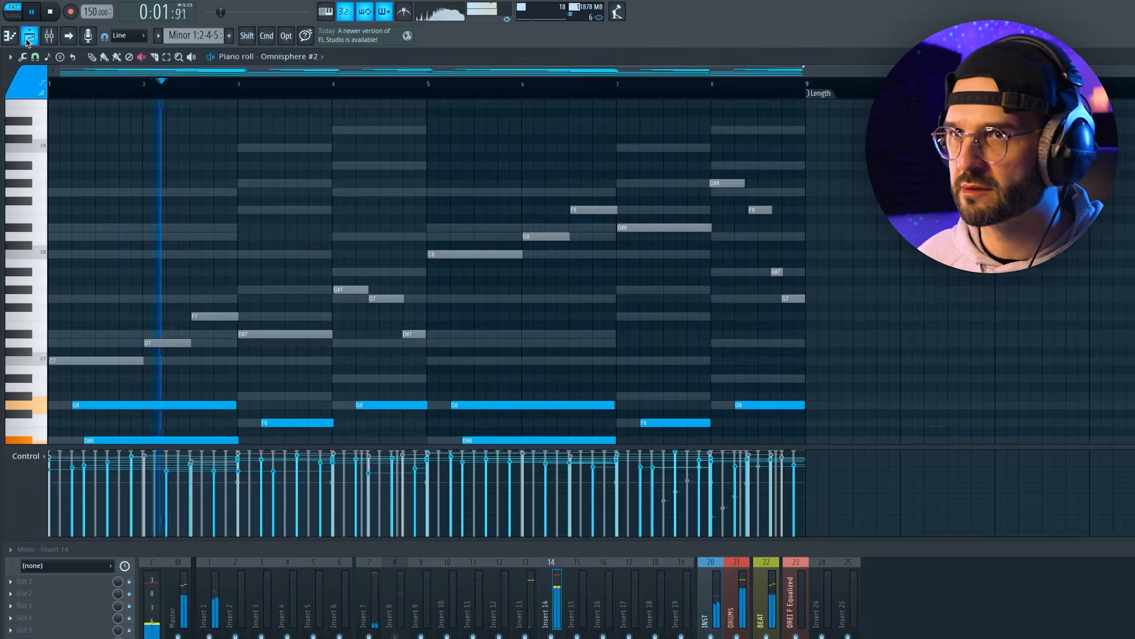
pyautogui.press('F6')
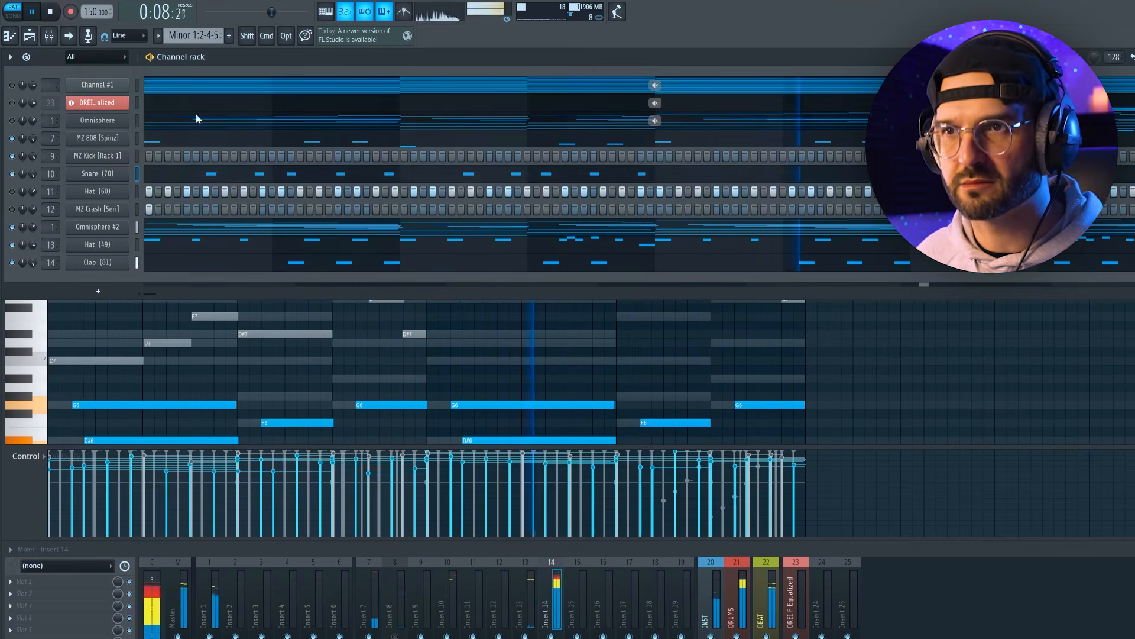
pyautogui.click(228, 174)
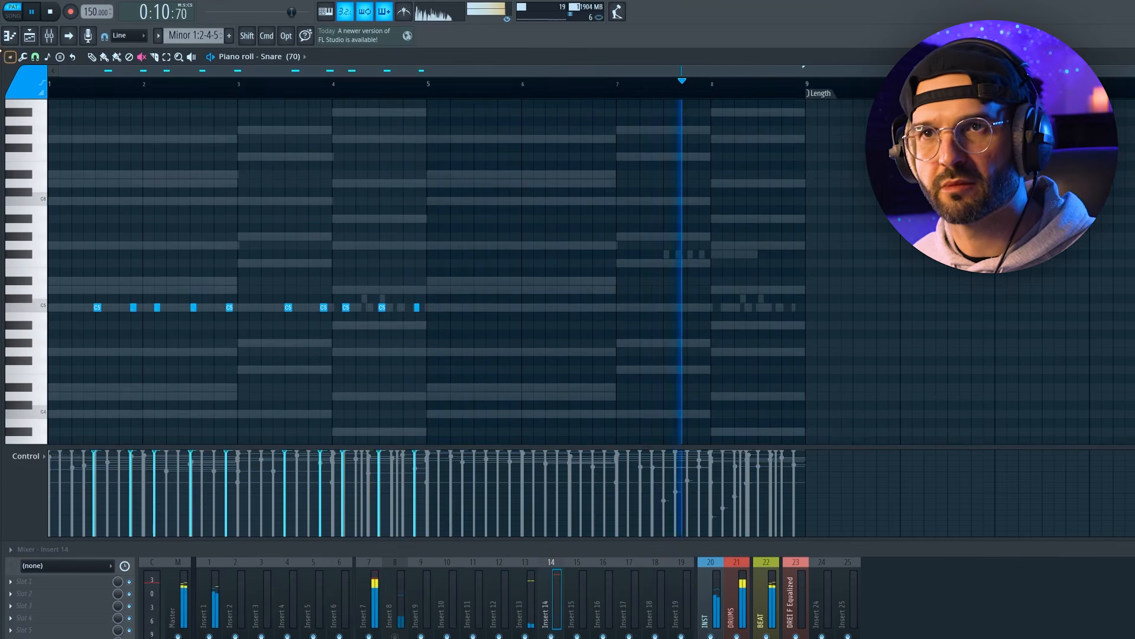
pyautogui.press('F6')
pyautogui.press('F6')
pyautogui.click(35, 57)
pyautogui.click(52, 171)
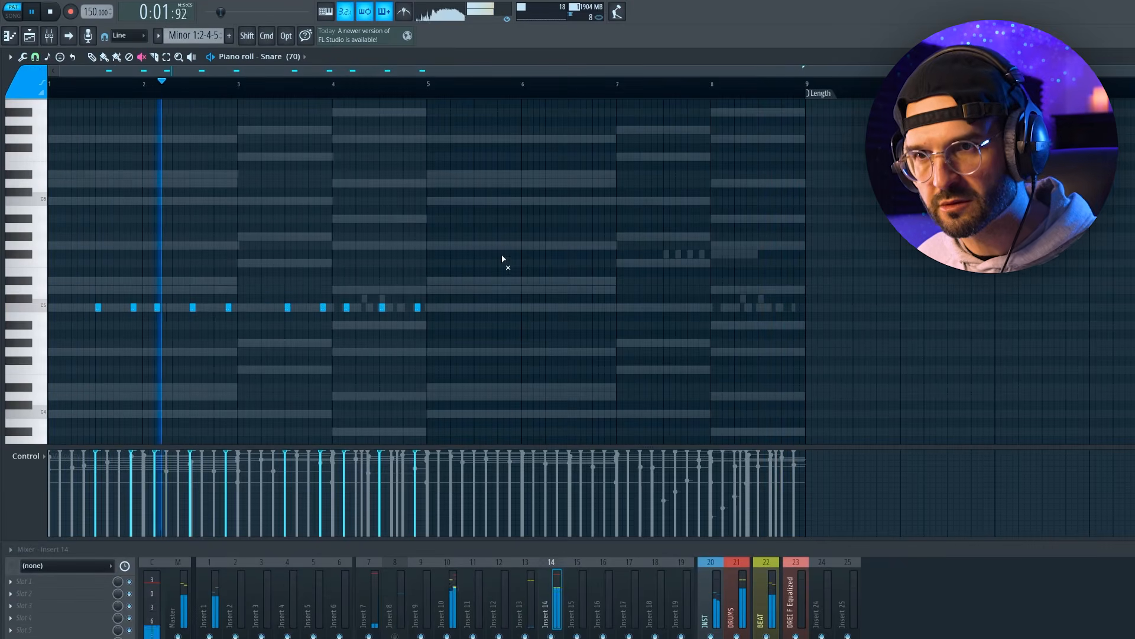
# Select all the Snare (70) notes and duplicate the four-bar pattern into bars 5 to 8
pyautogui.hotkey('ctrl', 'a')
pyautogui.moveTo(464, 261); pyautogui.dragTo(114, 346)
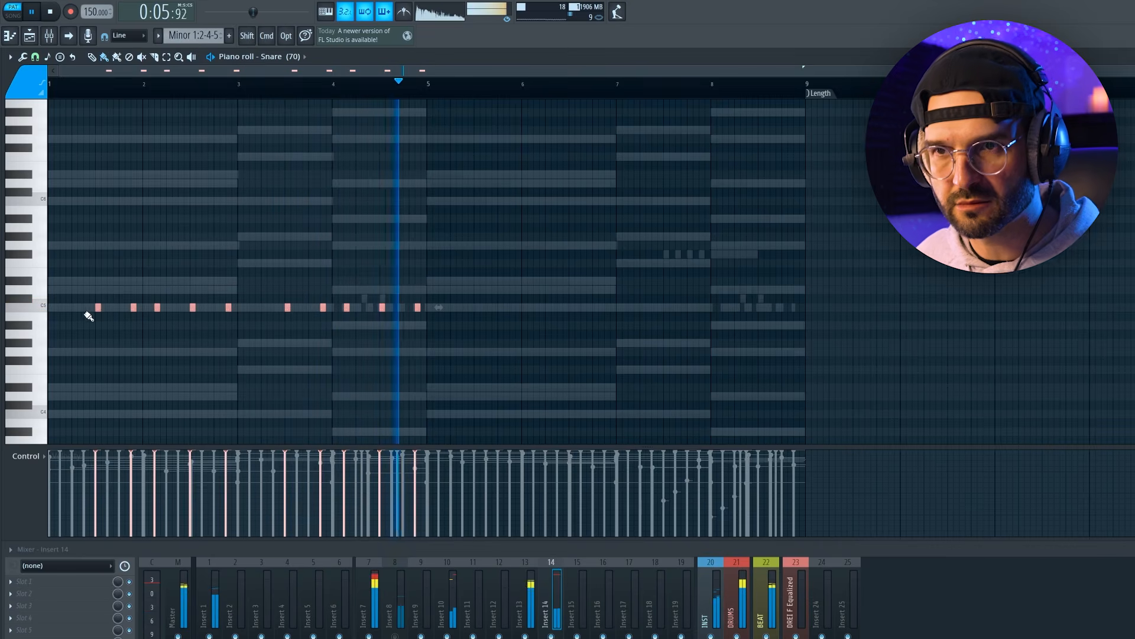
pyautogui.hotkey('shift', 'Right')
pyautogui.hotkey('shift', 'Right')
pyautogui.hotkey('shift', 'Right')
pyautogui.hotkey('shift', 'Left')
pyautogui.hotkey('shift', 'Left')
pyautogui.hotkey('shift', 'Left')
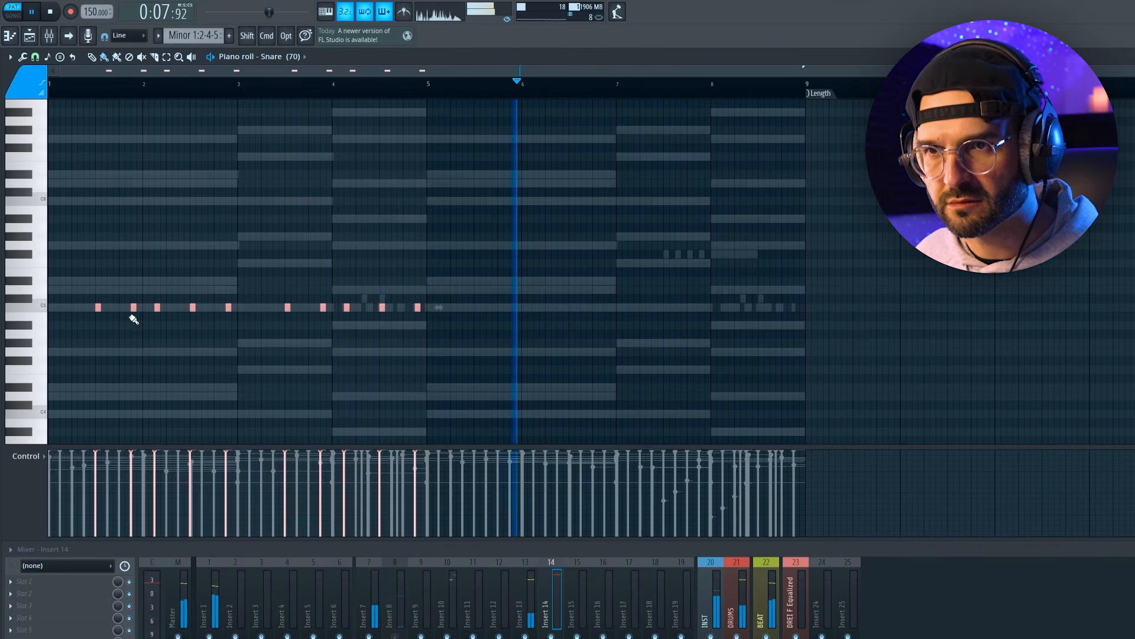
pyautogui.click(100, 307)
pyautogui.hotkey('ctrl', 'b')
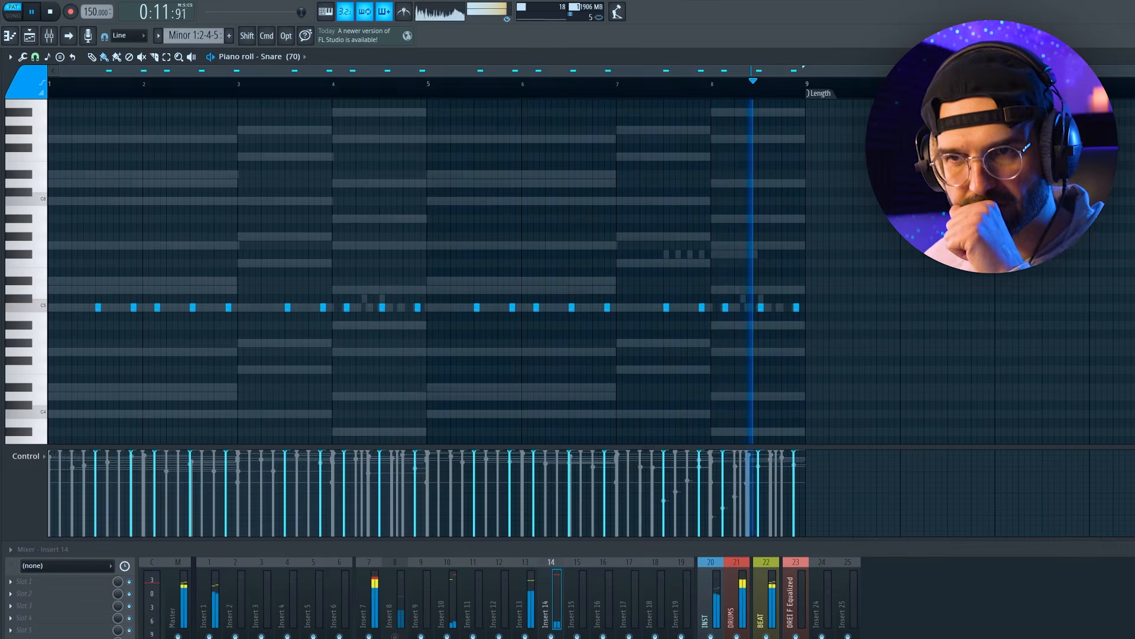
# Delete the first Snare (70) note in each of bars 1, 3, 5 and 7
pyautogui.rightClick(98, 307)
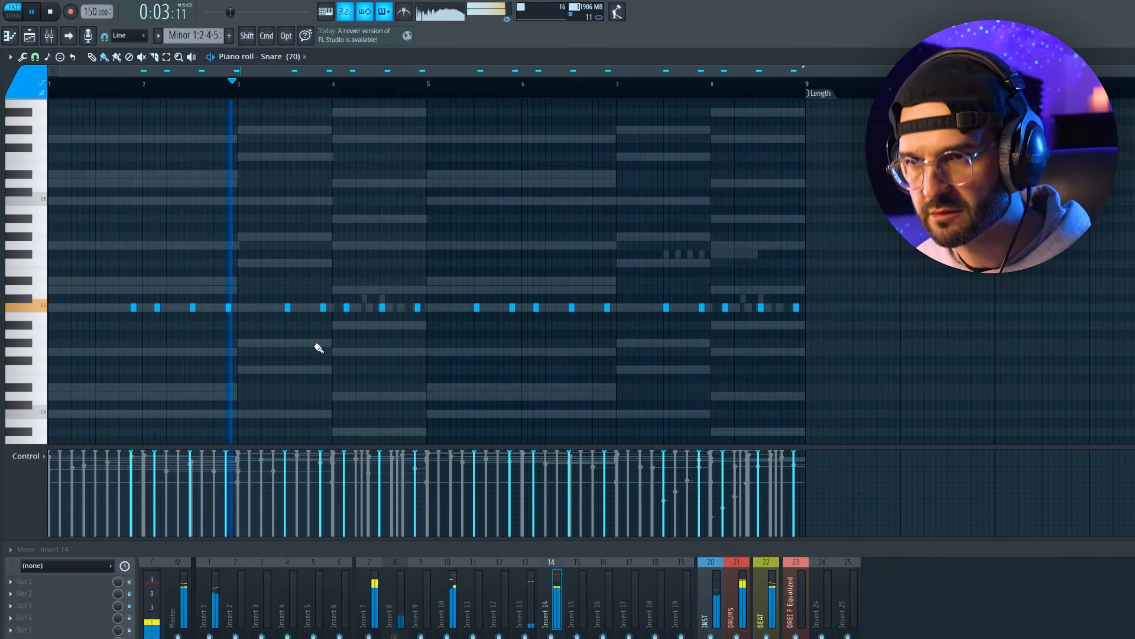
pyautogui.rightClick(289, 308)
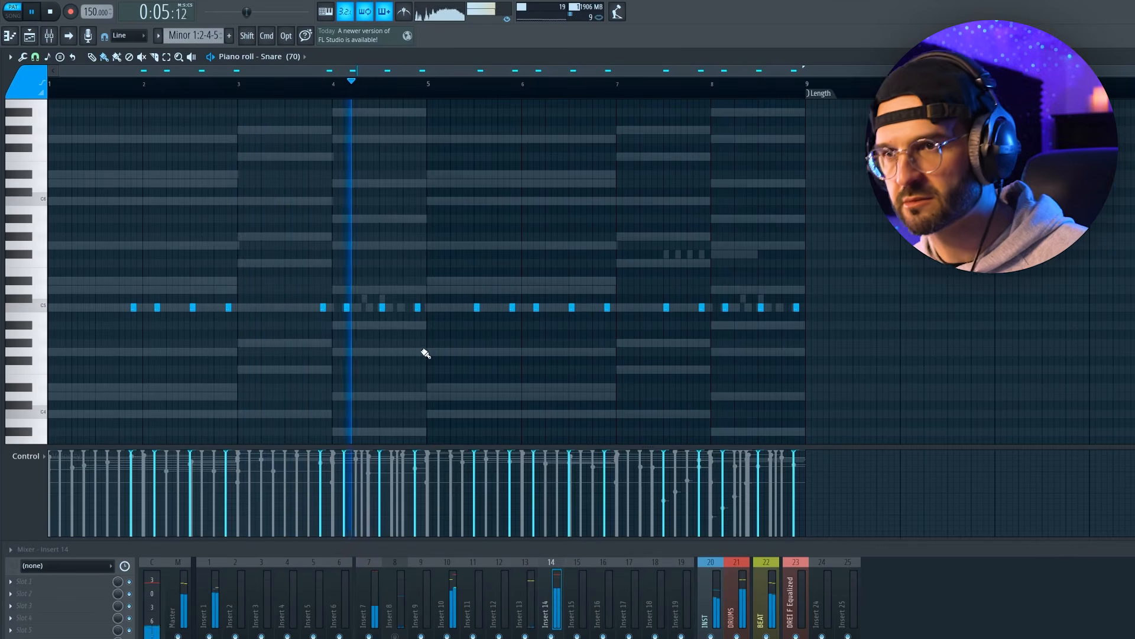
pyautogui.rightClick(476, 308)
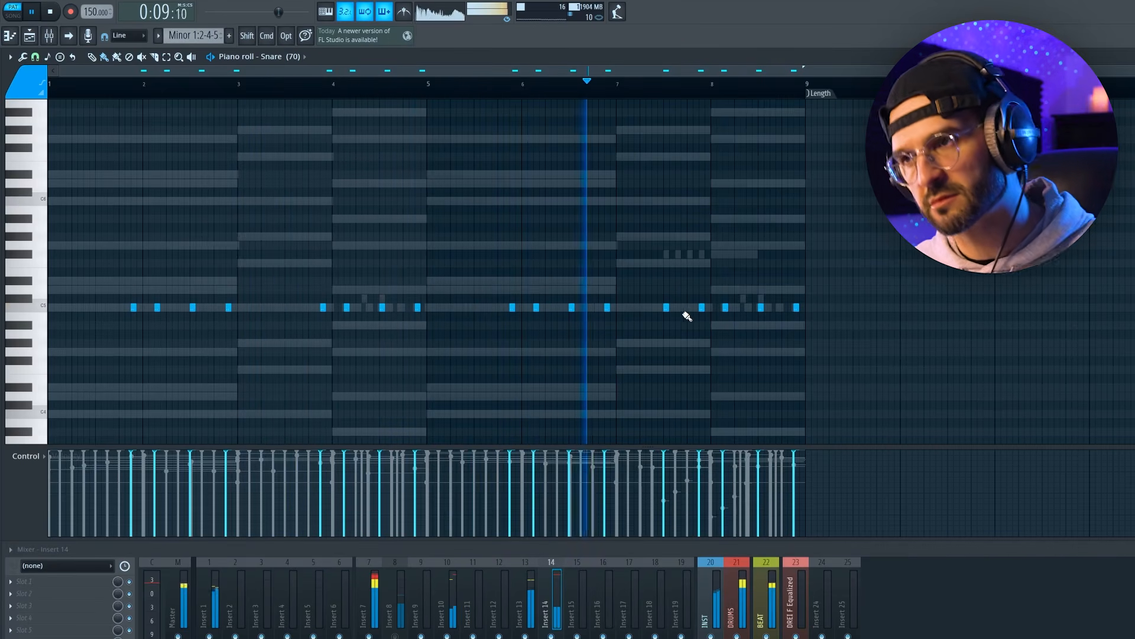
pyautogui.rightClick(666, 308)
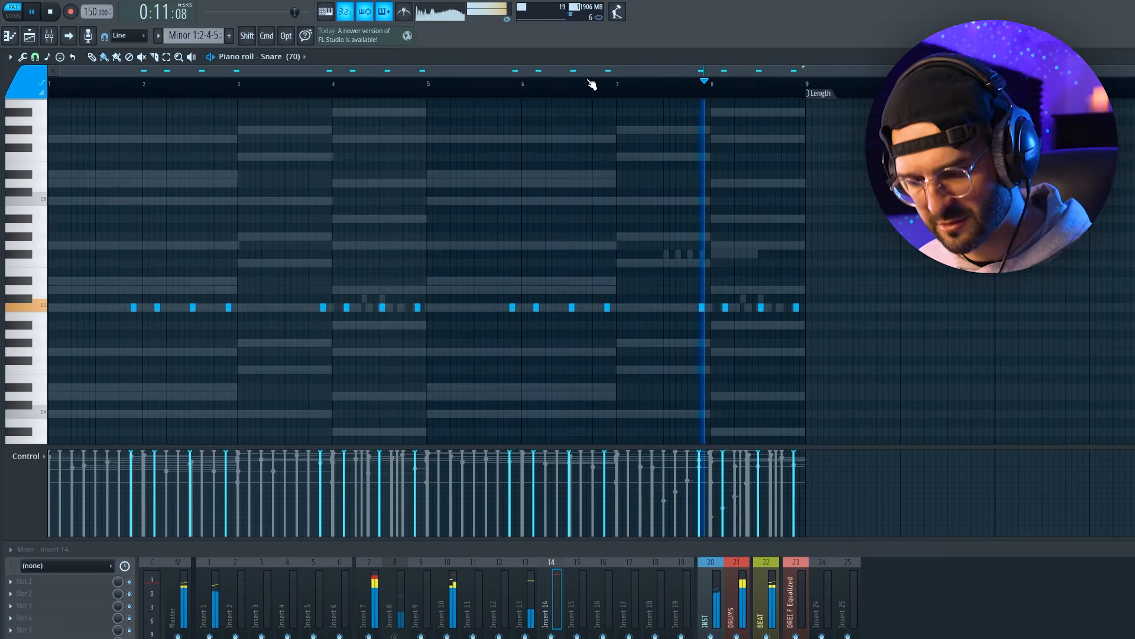
# Bring up the channel rack and replace the Hat (60) sample with Hat (54)
pyautogui.press('F6')
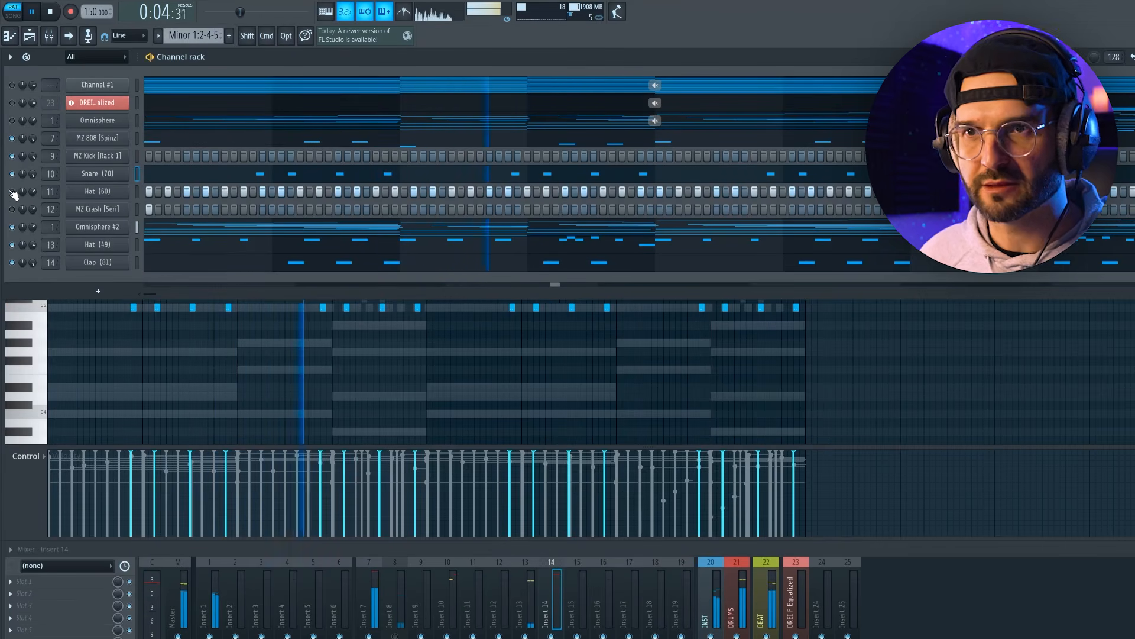
pyautogui.press('space')
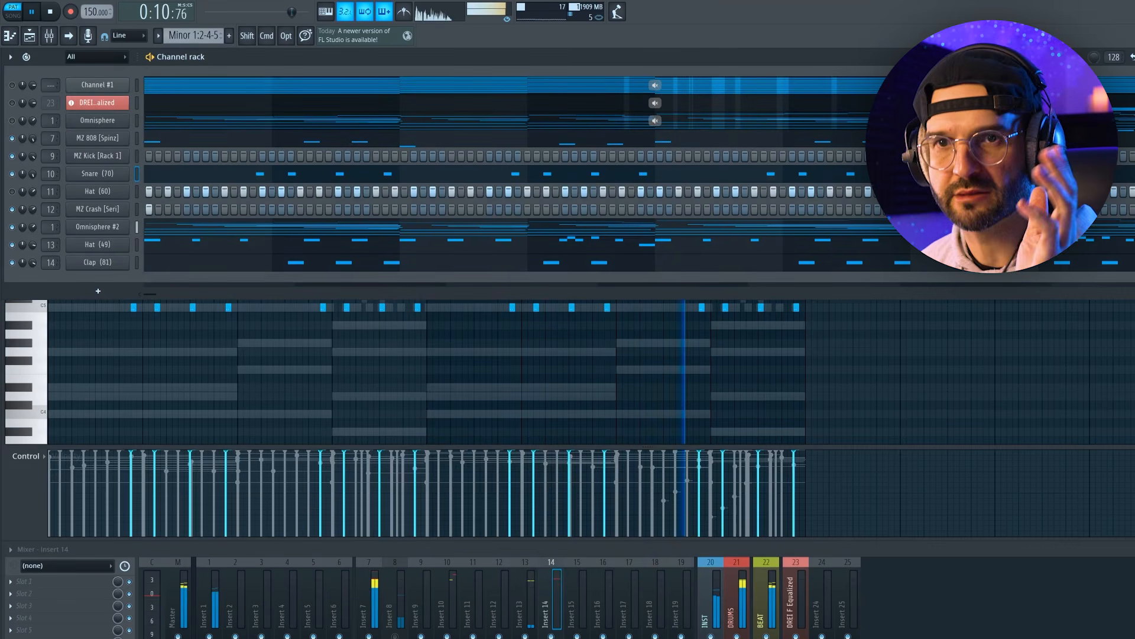
pyautogui.click(137, 173)
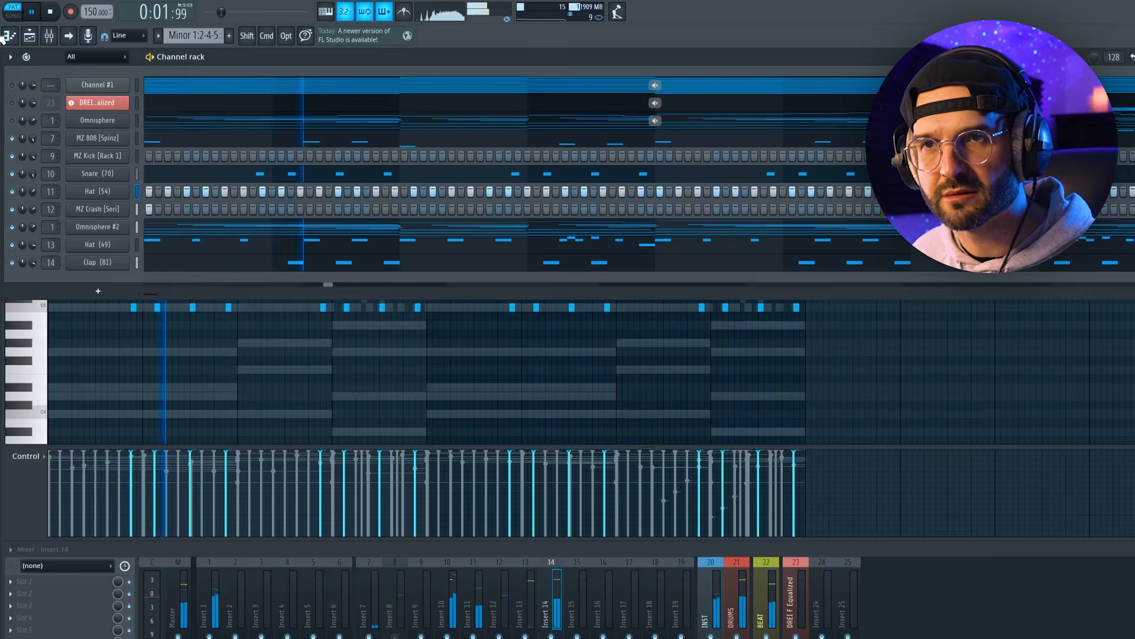
# Open the Hat (54) notes in the piano roll and delete several hits to thin out the pattern
pyautogui.press('F6')
pyautogui.click(292, 59)
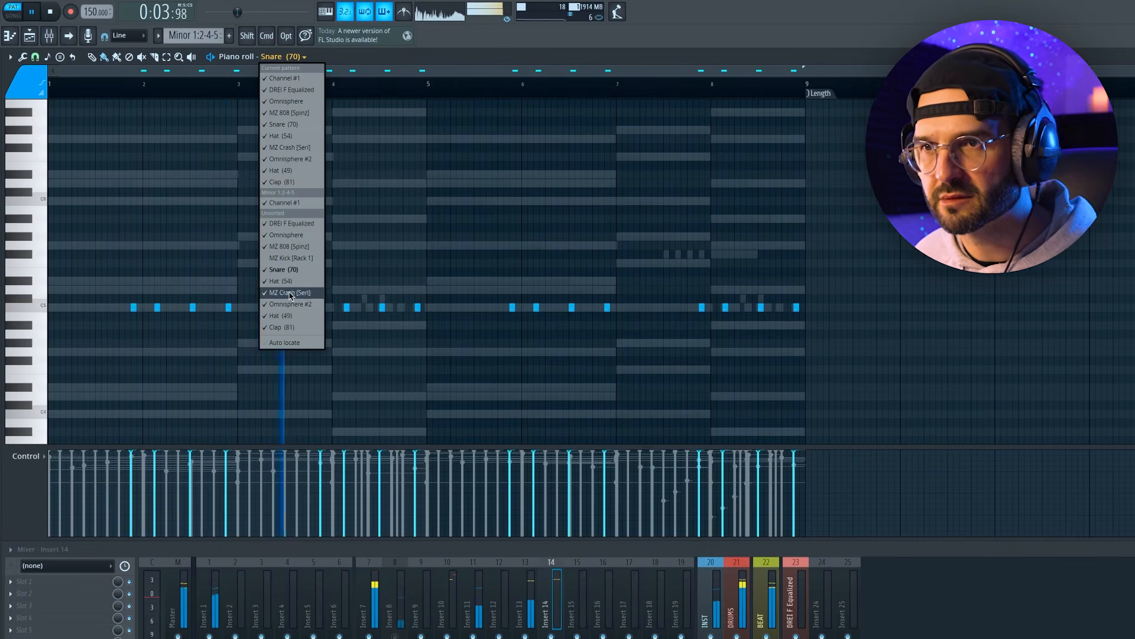
pyautogui.click(292, 318)
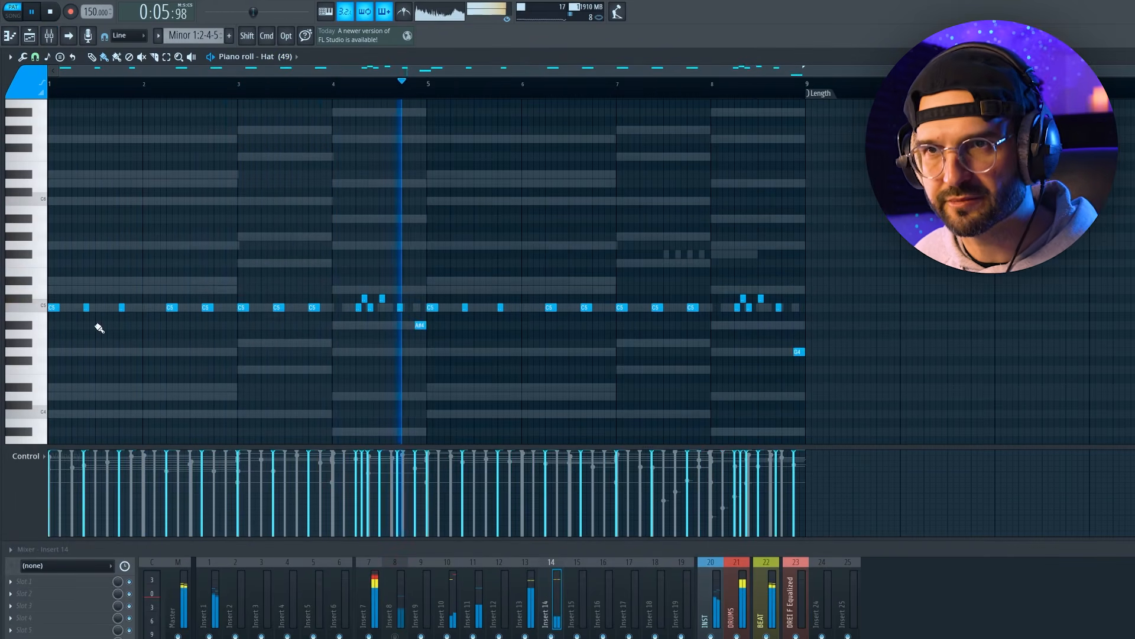
pyautogui.click(278, 57)
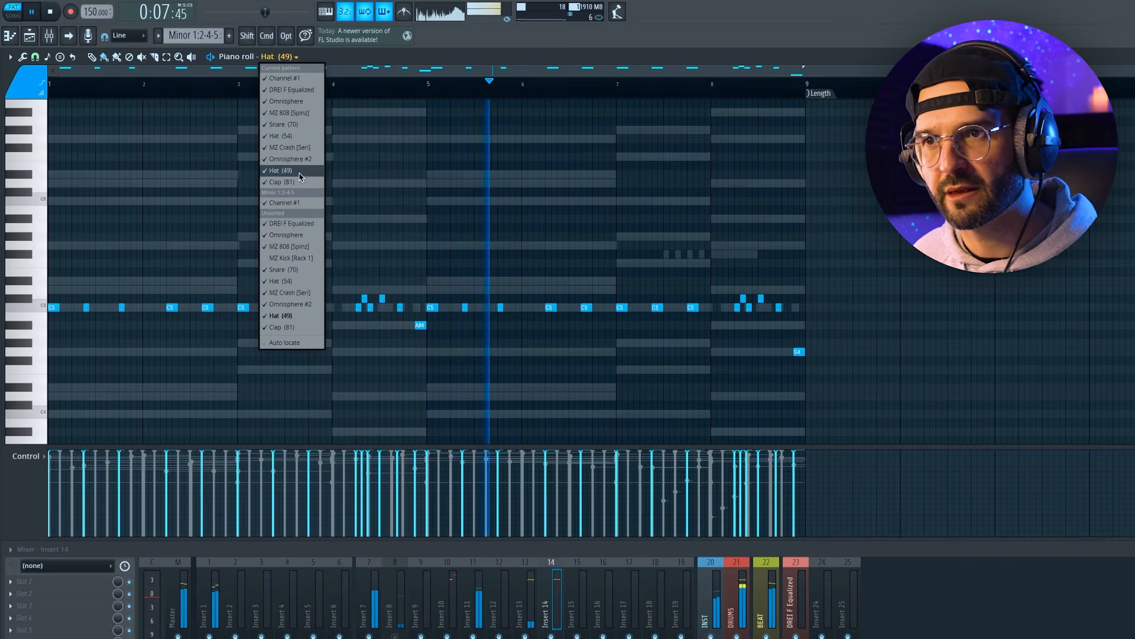
pyautogui.click(281, 281)
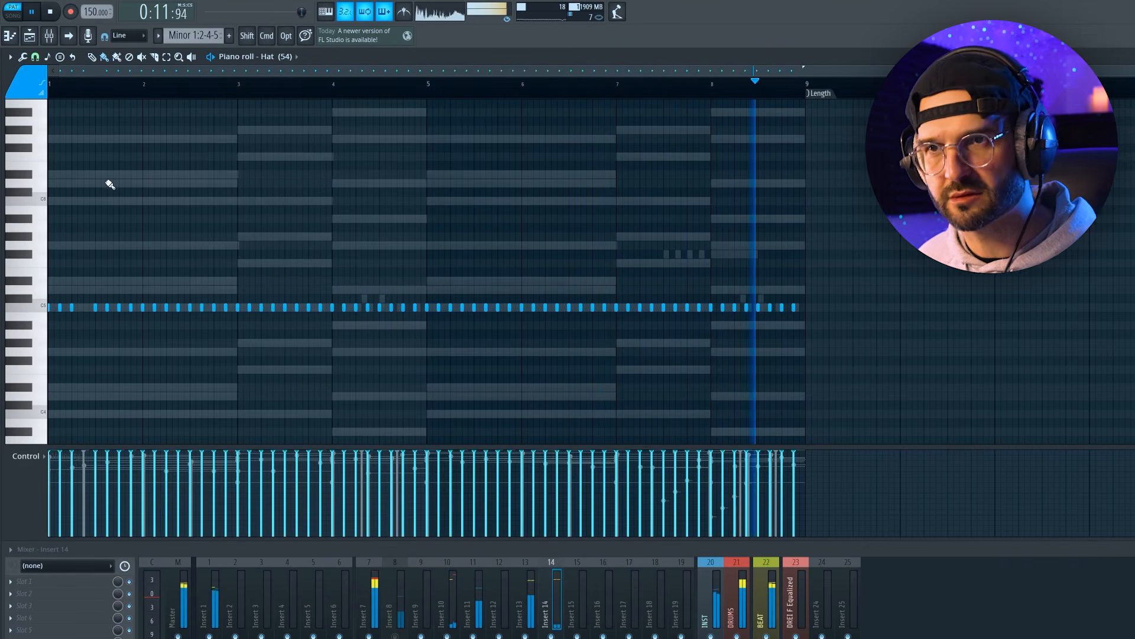
pyautogui.press('F6')
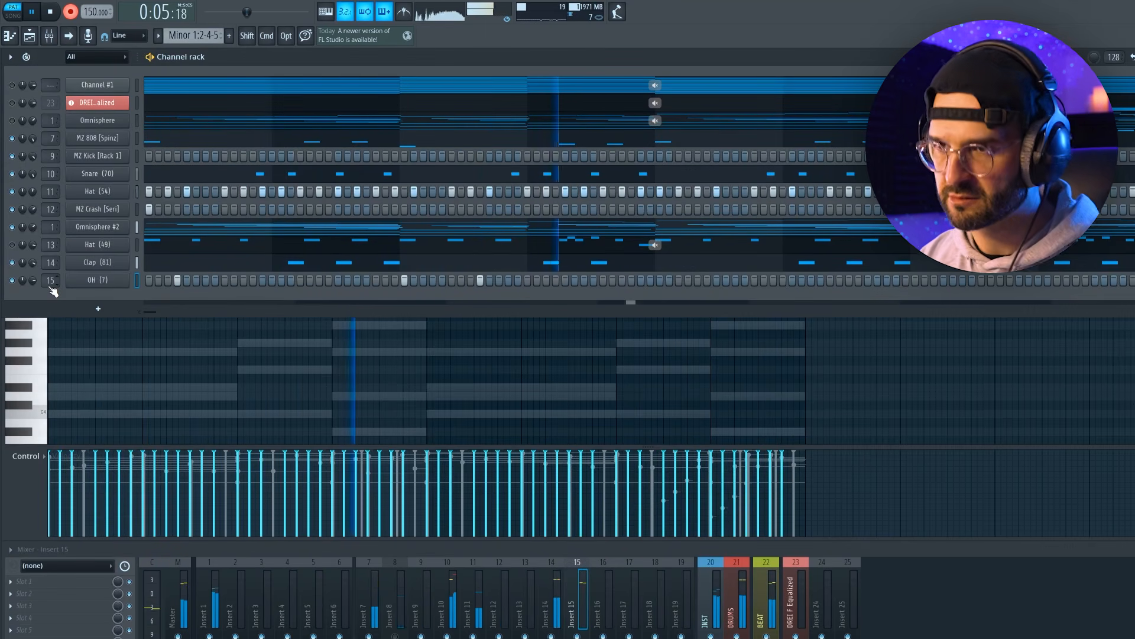
# Move the recorded MZ Kick [Rack 1] notes to the start of bar 1 and repeat the pattern in bars 5 to 8
pyautogui.press('F6')
pyautogui.moveTo(1083, 187); pyautogui.dragTo(463, 348)
pyautogui.click(672, 380)
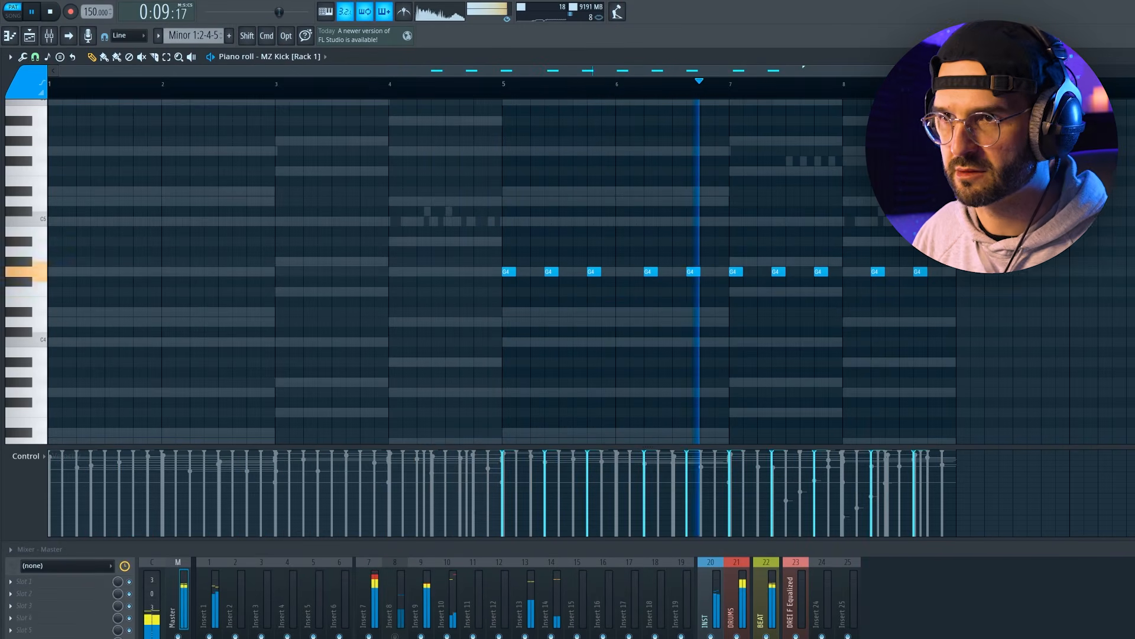
pyautogui.hotkey('ctrl', 'a')
pyautogui.moveTo(508, 271)
pyautogui.mouseDown()
pyautogui.moveTo(10, 277)
pyautogui.moveTo(36, 271)
pyautogui.mouseUp()
pyautogui.keyDown('super'); pyautogui.click(143, 238); pyautogui.keyUp('super')
pyautogui.hotkey('ctrl', 'a')
pyautogui.hotkey('shift', 'Up')
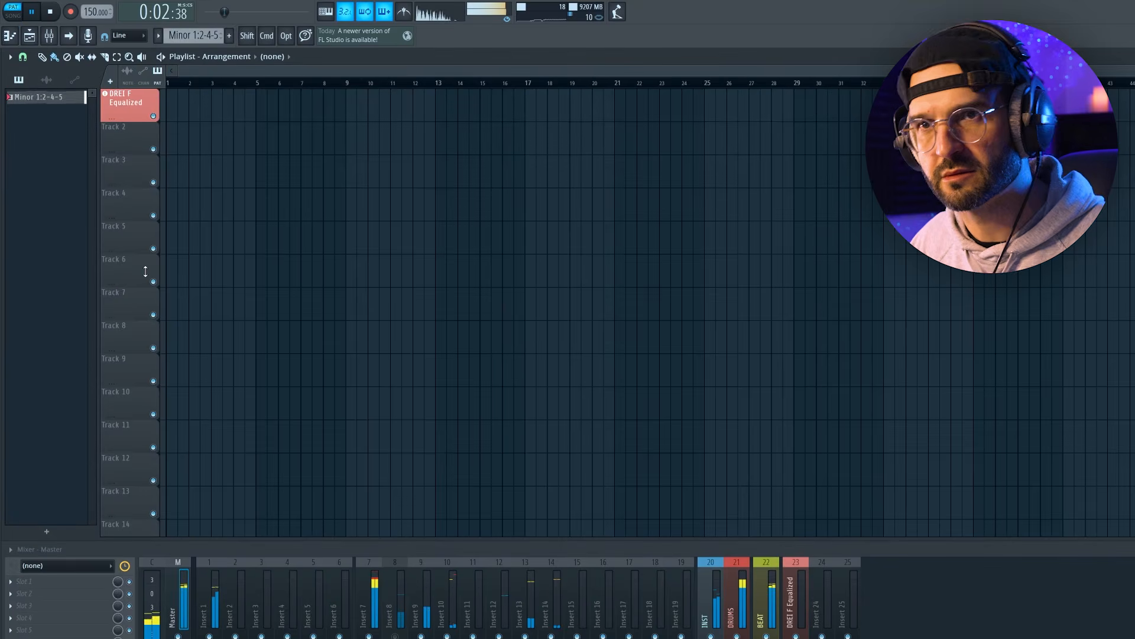
# Mute the Omnisphere #2 channel, then add a fade-out to the MZ Kick [Rack 1] sample and reverse its polarity
pyautogui.press('F6')
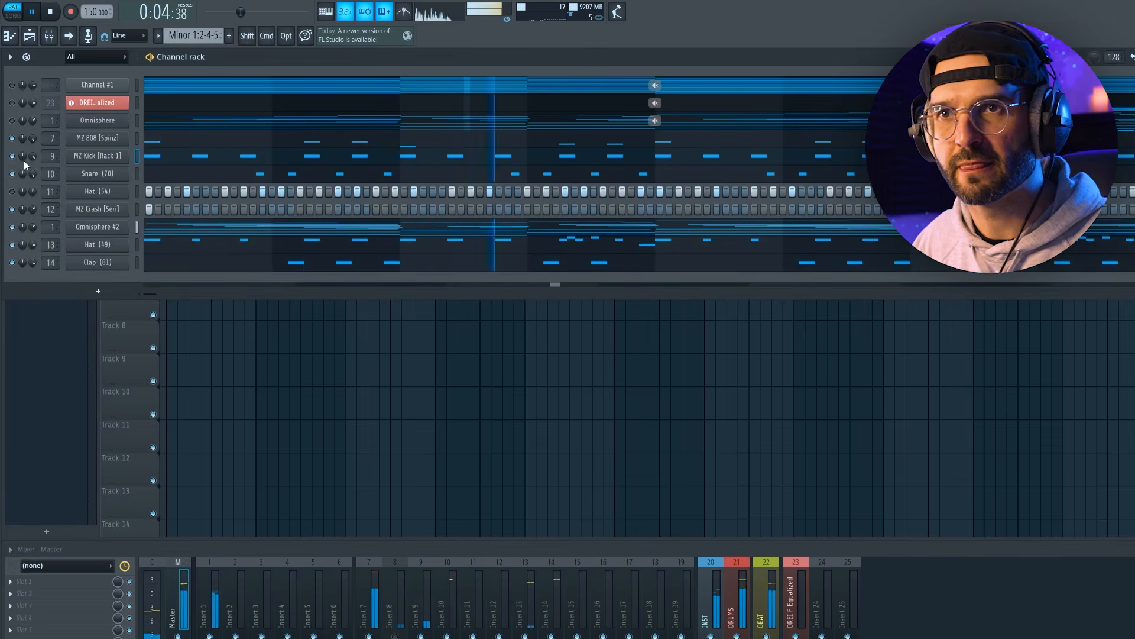
pyautogui.click(13, 227)
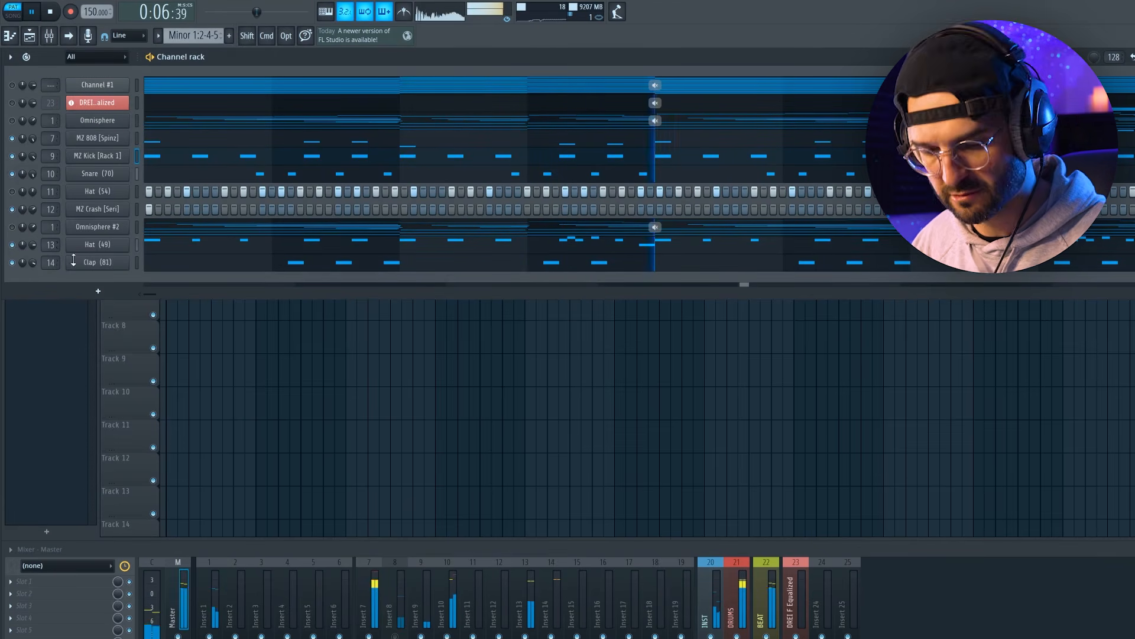
pyautogui.click(97, 156)
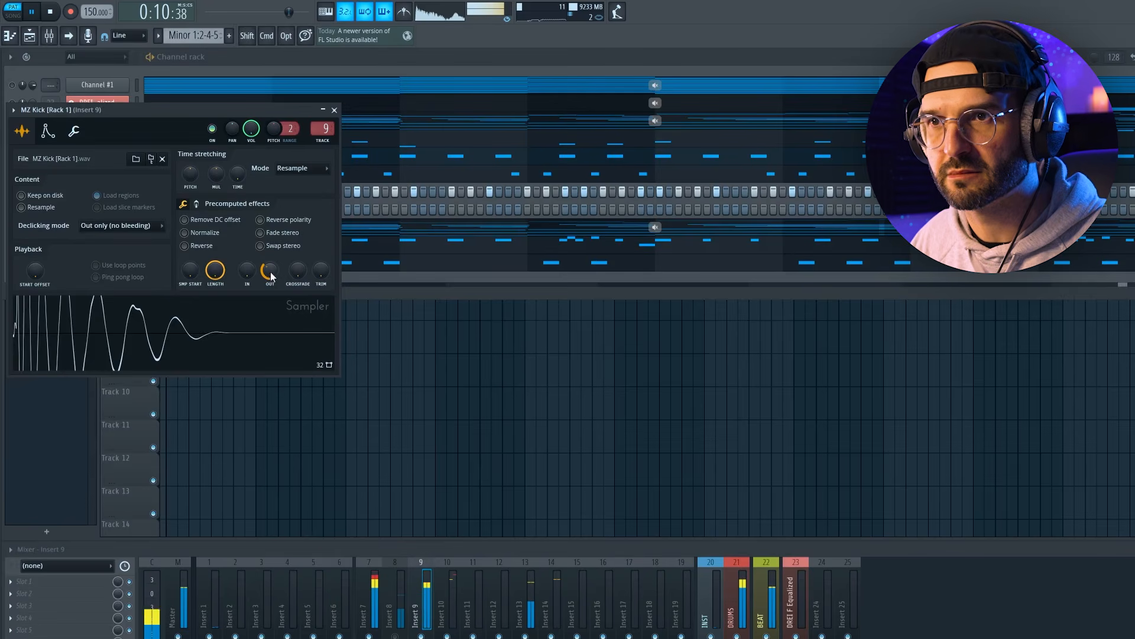
pyautogui.click(261, 220)
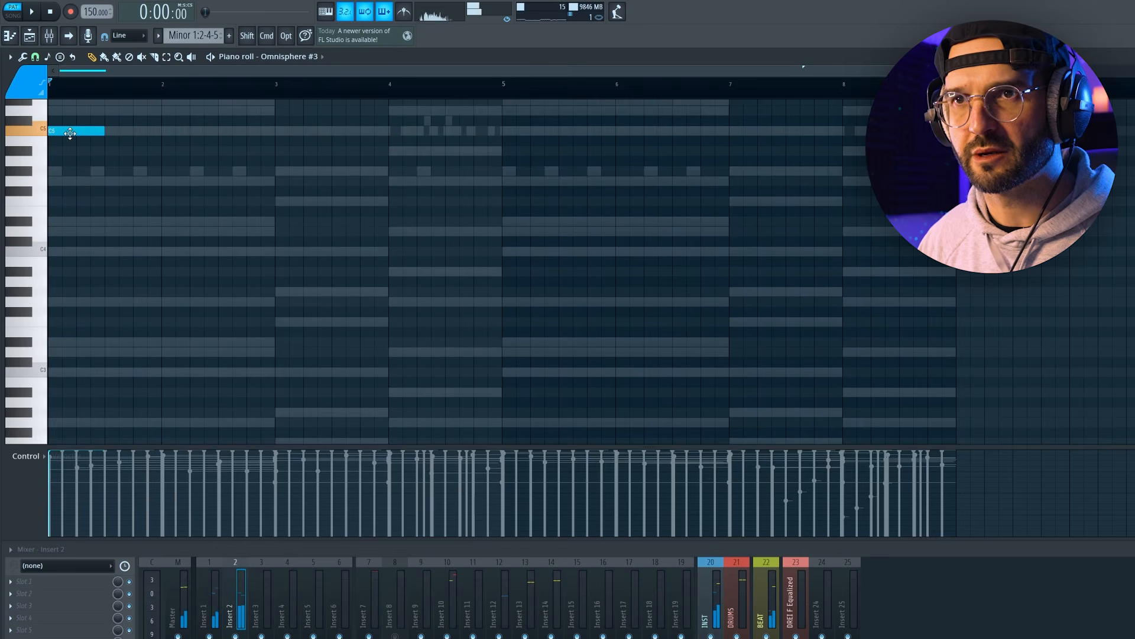
# Add D#5 and G5 above the C5 note at bar 1 of Omnisphere #3 and play the chord with the beat
pyautogui.scroll(4, 157, 317)
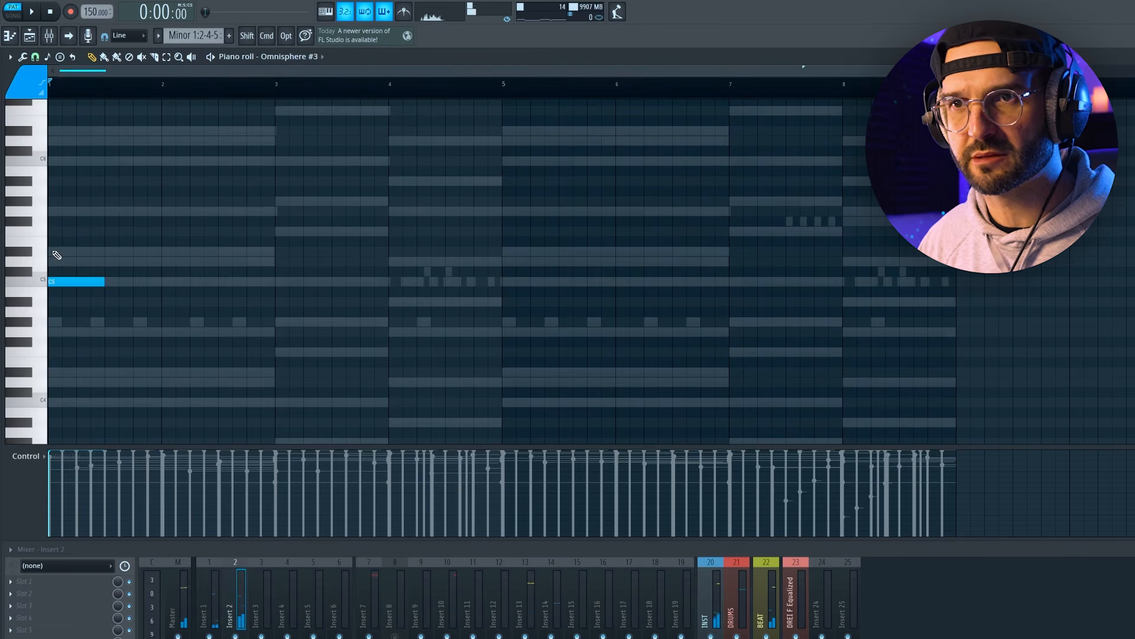
pyautogui.click(54, 214)
pyautogui.press('space')
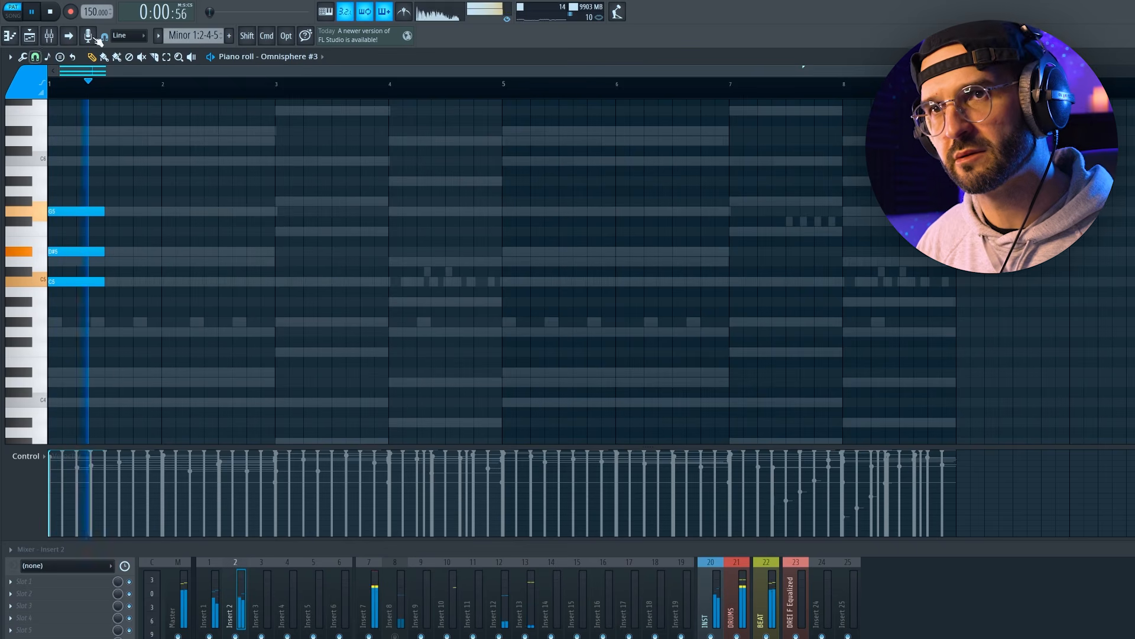
pyautogui.press('space')
# Transpose the bar 1 chord of Omnisphere #3 up one octave and play it back
pyautogui.scroll(1, 185, 201)
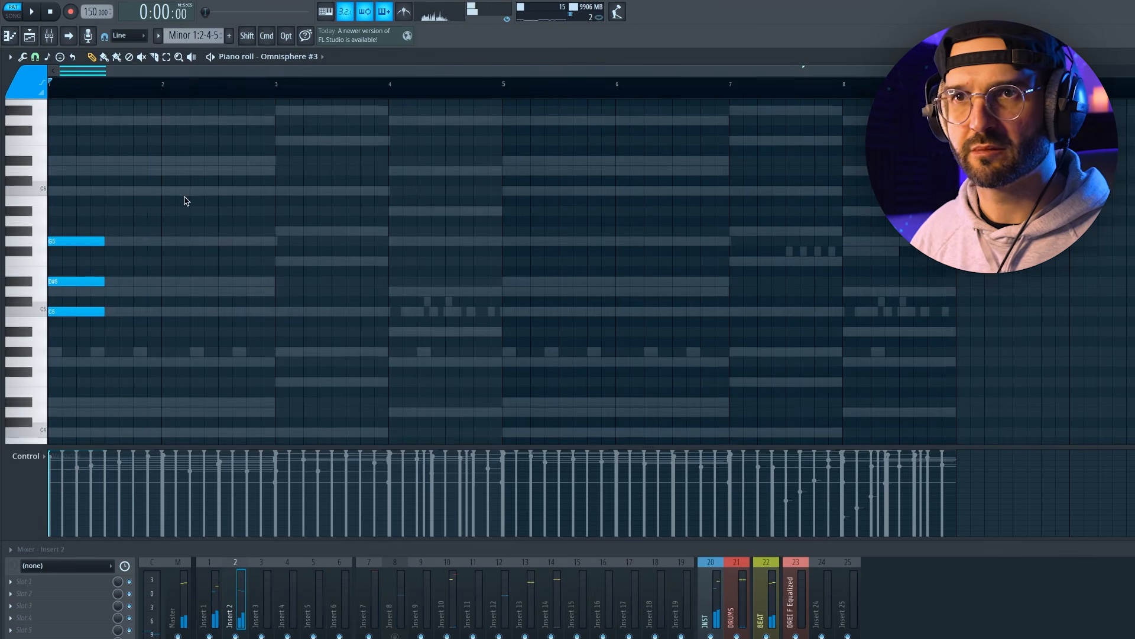
pyautogui.hotkey('ctrl', 'Up')
pyautogui.press('space')
pyautogui.scroll(2, 185, 202)
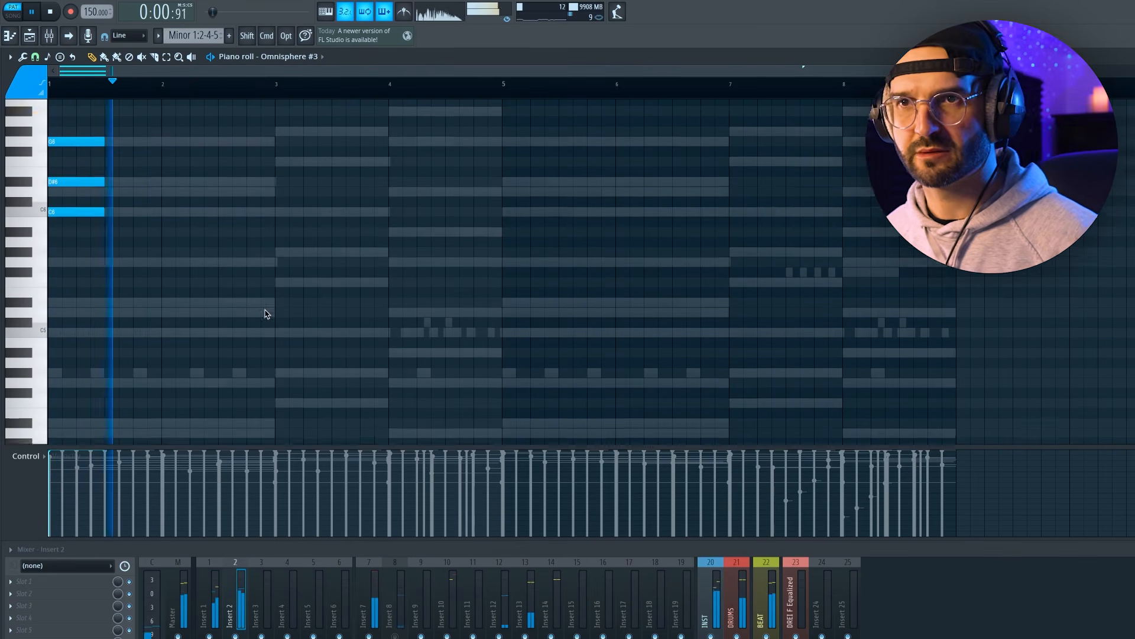
# Add a G#5, C6 and F6 chord to Omnisphere #3, aligned to the start of bar 3
pyautogui.click(277, 292)
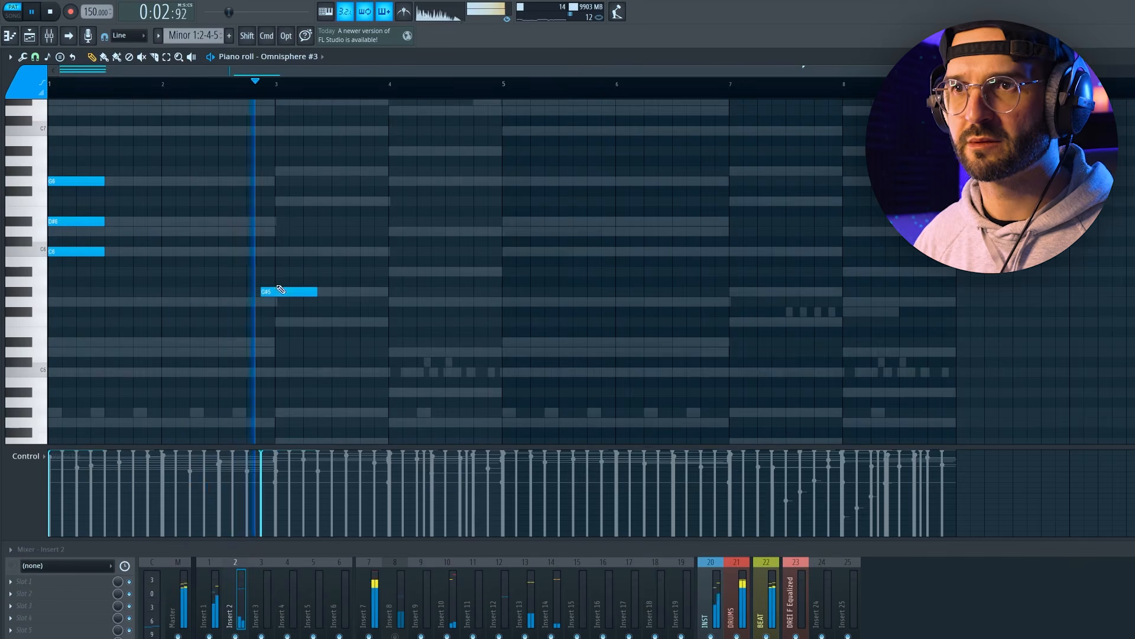
pyautogui.click(278, 251)
pyautogui.click(278, 201)
pyautogui.moveTo(271, 292); pyautogui.dragTo(286, 292)
# Add a G5, A#5 and D6 chord at the start of bar 4 and play the pattern from the beginning
pyautogui.click(390, 302)
pyautogui.click(390, 272)
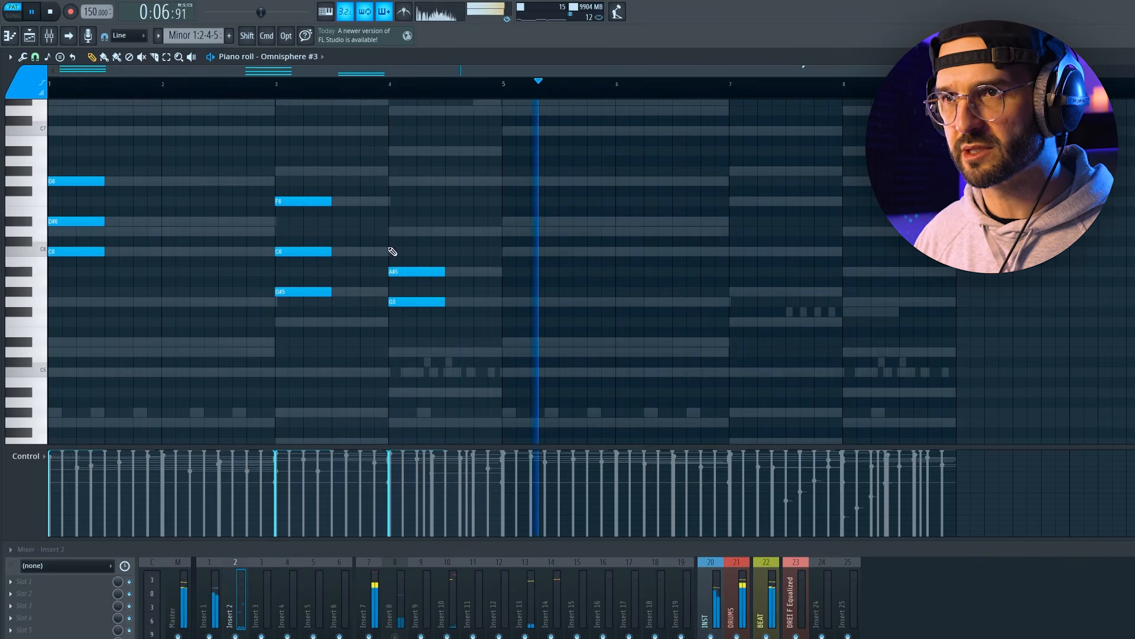
pyautogui.click(390, 231)
pyautogui.press('space')
pyautogui.press('space')
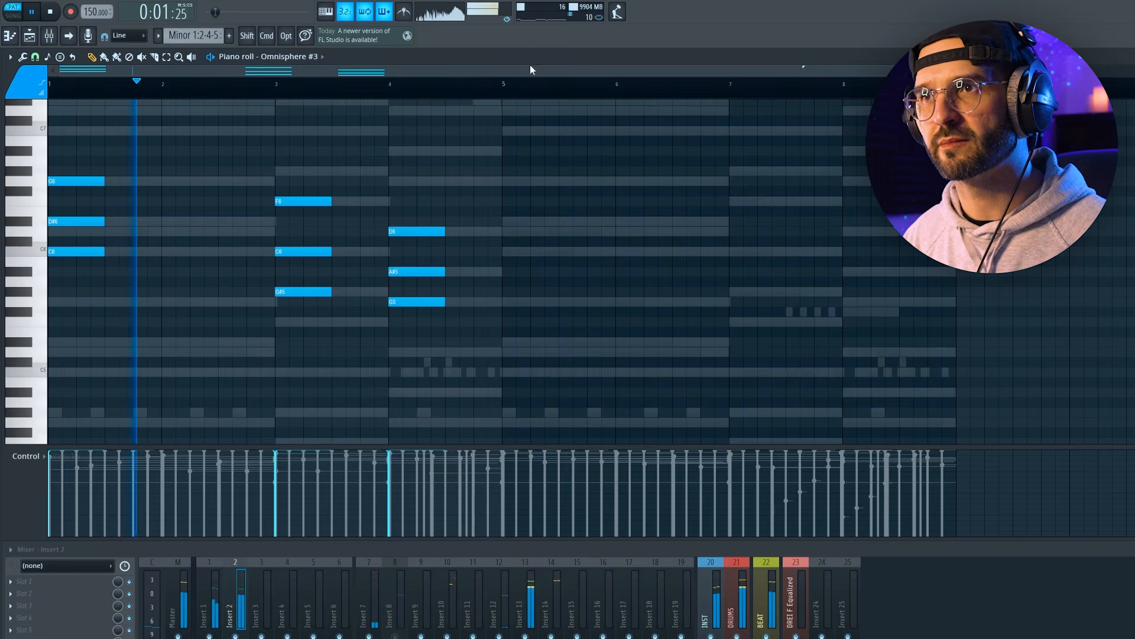
# Set a time selection over bars 1 to 4 to loop the Omnisphere #3 chords
pyautogui.moveTo(507, 83); pyautogui.dragTo(424, 84)
pyautogui.hotkey('ctrl', 'a')
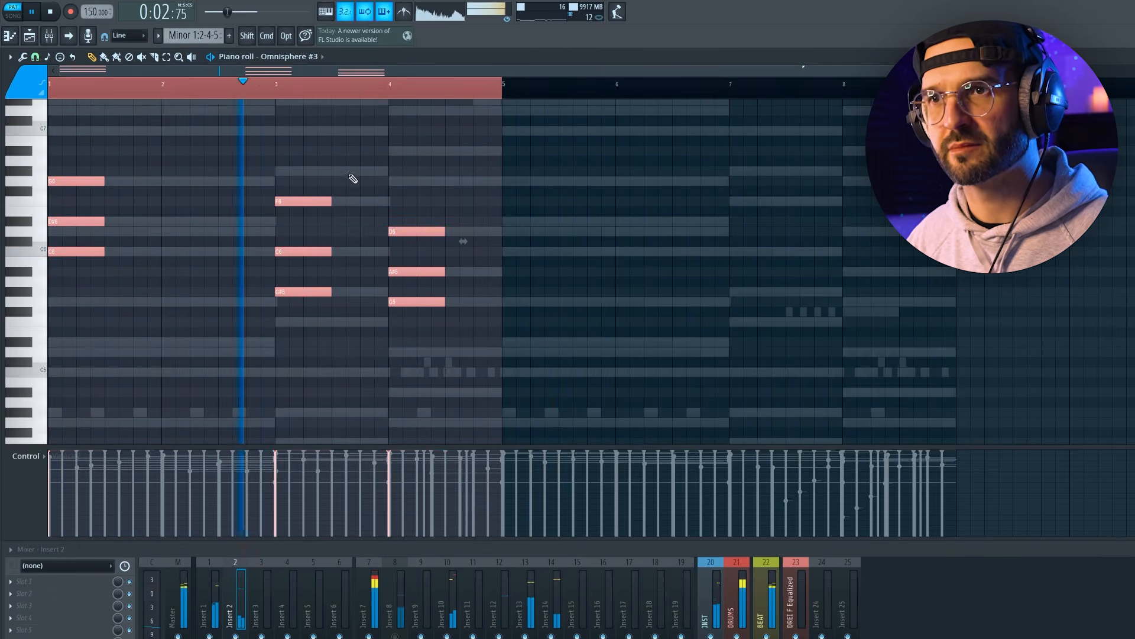
pyautogui.click(213, 137)
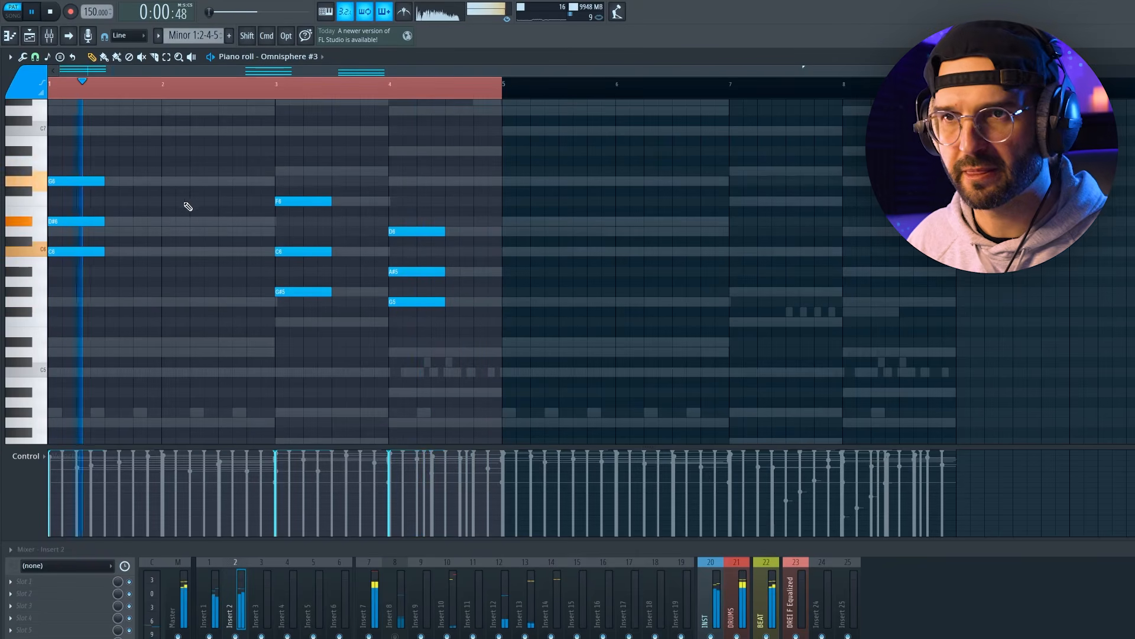
# Lower the top note of the bar 1 chord by one octave to G5 and play the result
pyautogui.moveTo(129, 188); pyautogui.dragTo(103, 169)
pyautogui.press('super+Down')
pyautogui.press('space')
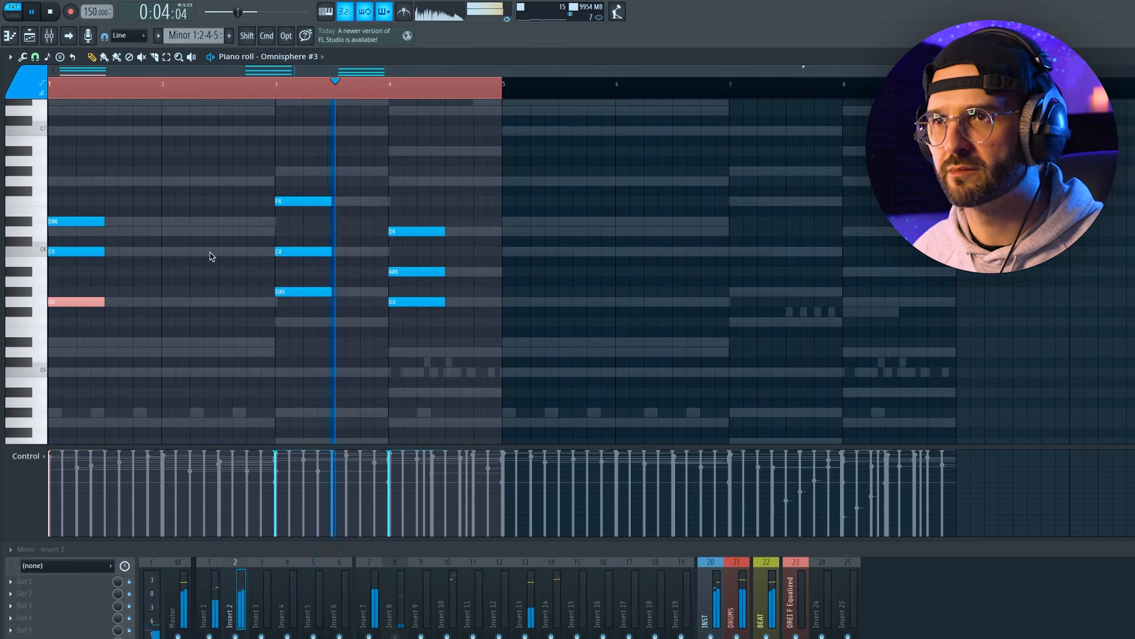
# Raise the G5 in the bar 1 chord to G6 and the A#5 in the bar 4 chord to A#6
pyautogui.press('super+Up')
pyautogui.click(188, 266)
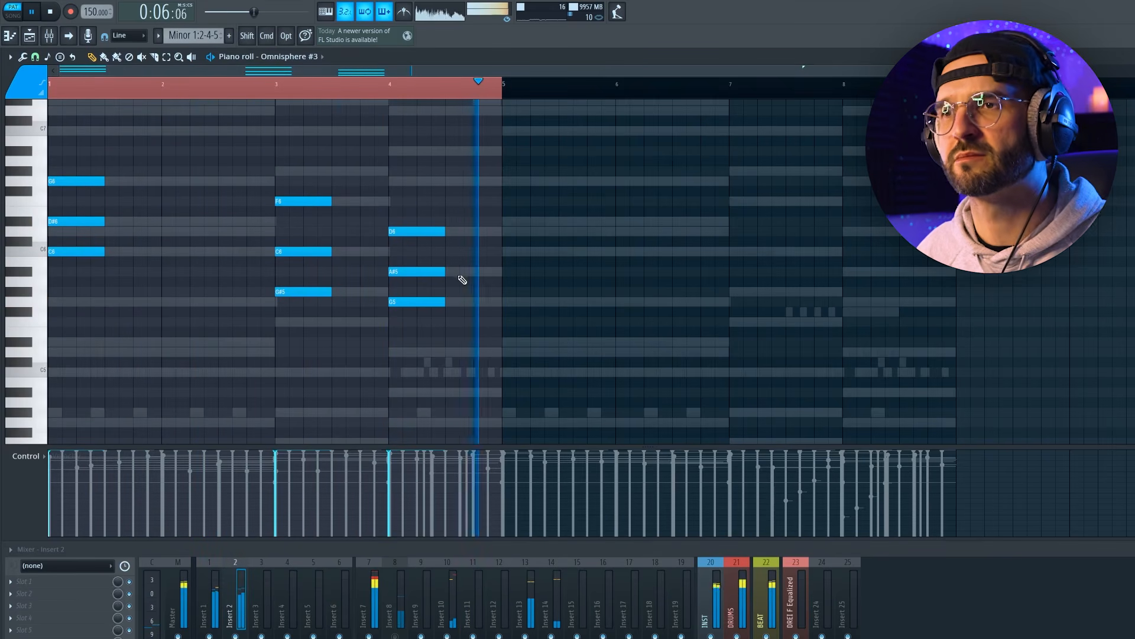
pyautogui.moveTo(461, 262); pyautogui.dragTo(413, 285)
pyautogui.press('super+Up')
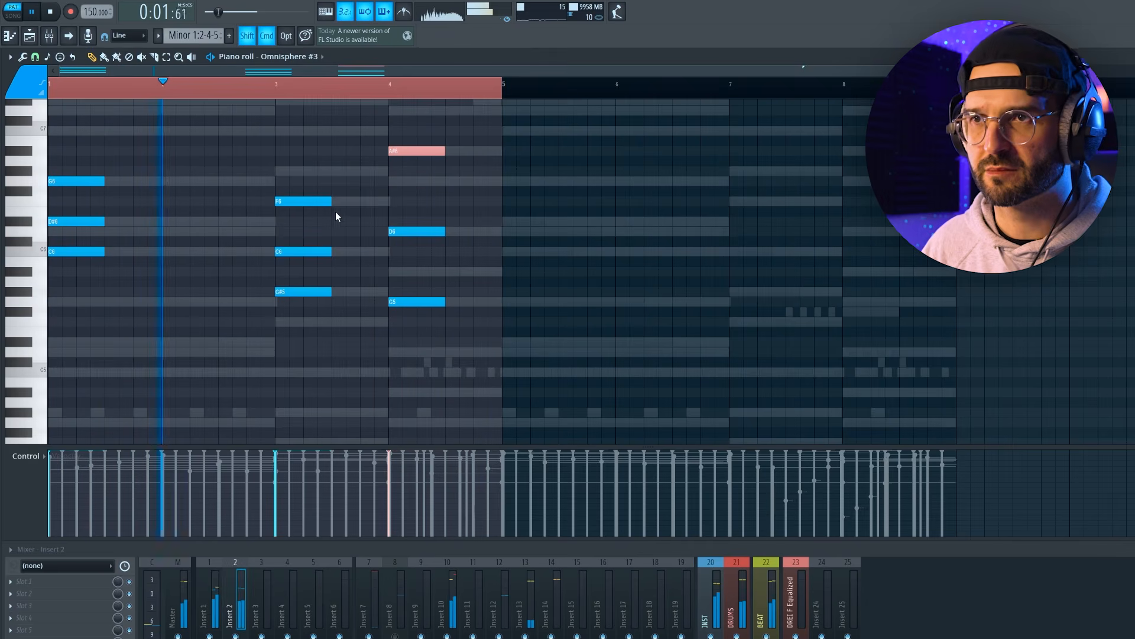
# Raise the D#6 in bar 1 and the C6 in bar 3 by one octave to D#7 and C7, and clear the time selection's note selection
pyautogui.keyDown('shift'); pyautogui.click(303, 251); pyautogui.keyUp('shift')
pyautogui.keyDown('shift'); pyautogui.click(88, 221); pyautogui.keyUp('shift')
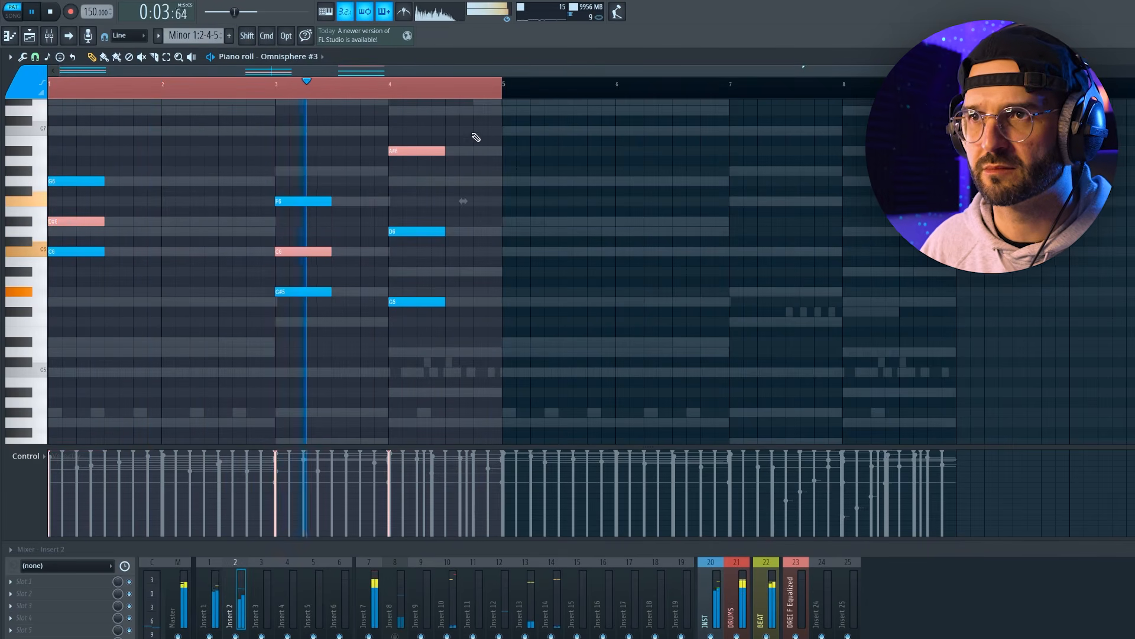
pyautogui.keyDown('shift'); pyautogui.click(421, 150); pyautogui.keyUp('shift')
pyautogui.press('super+Up')
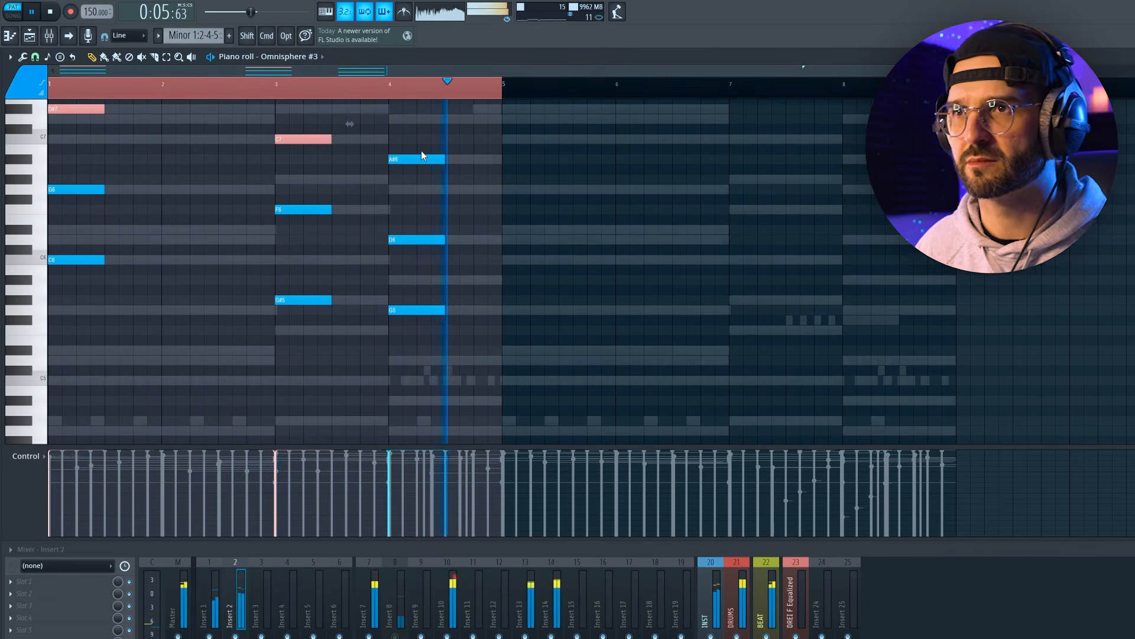
pyautogui.scroll(3, 401, 185)
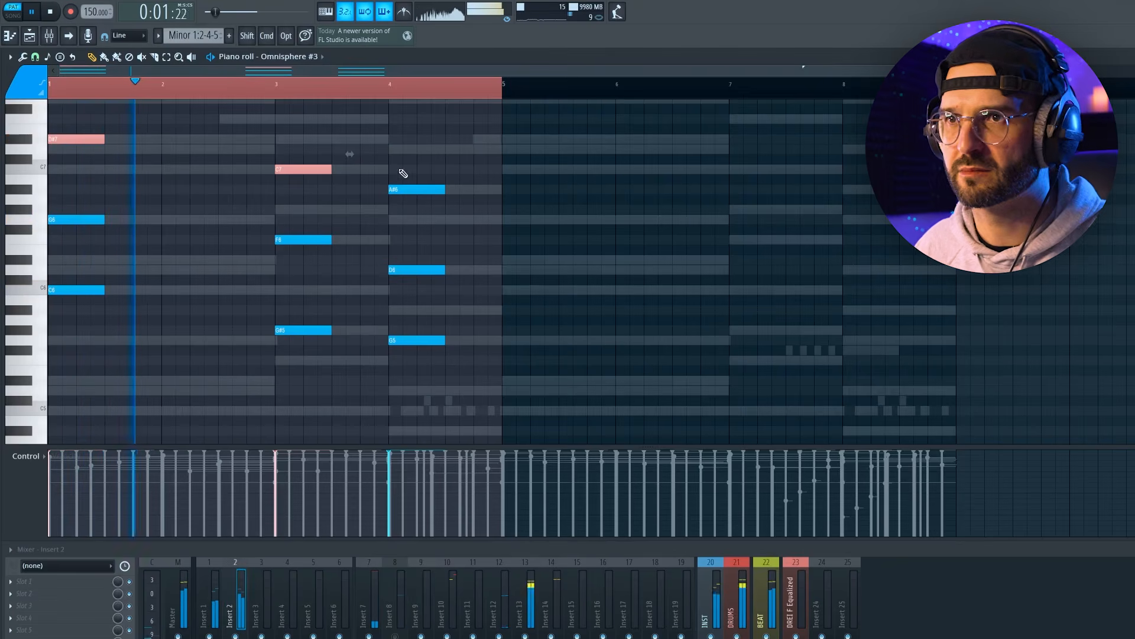
pyautogui.scroll(4, 178, 180)
pyautogui.press('super+d')
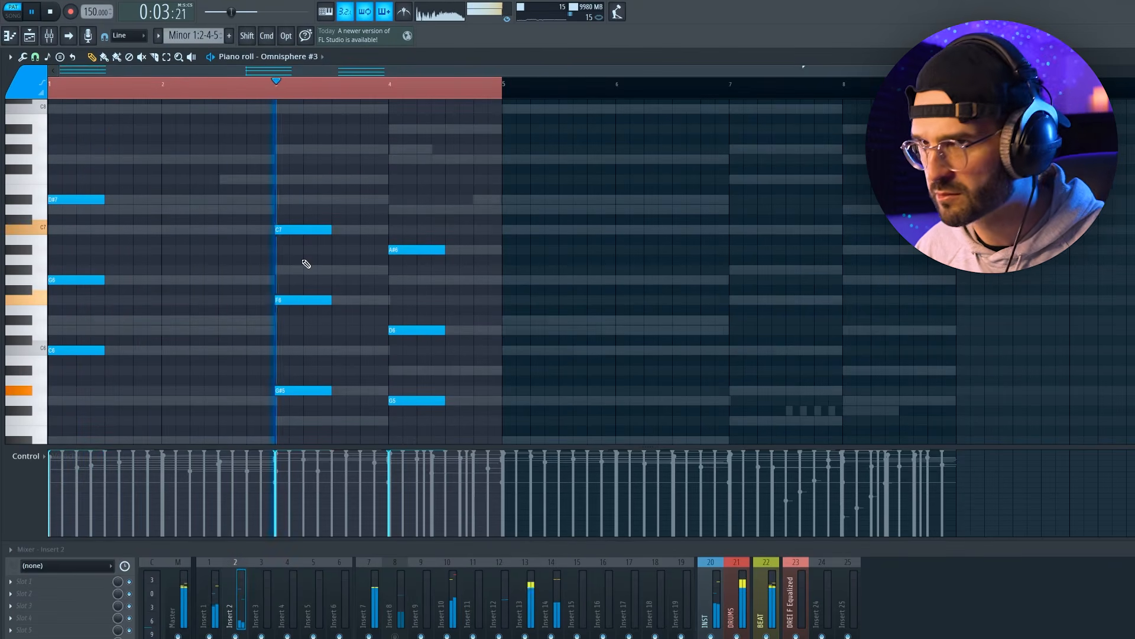
pyautogui.scroll(-4, 198, 243)
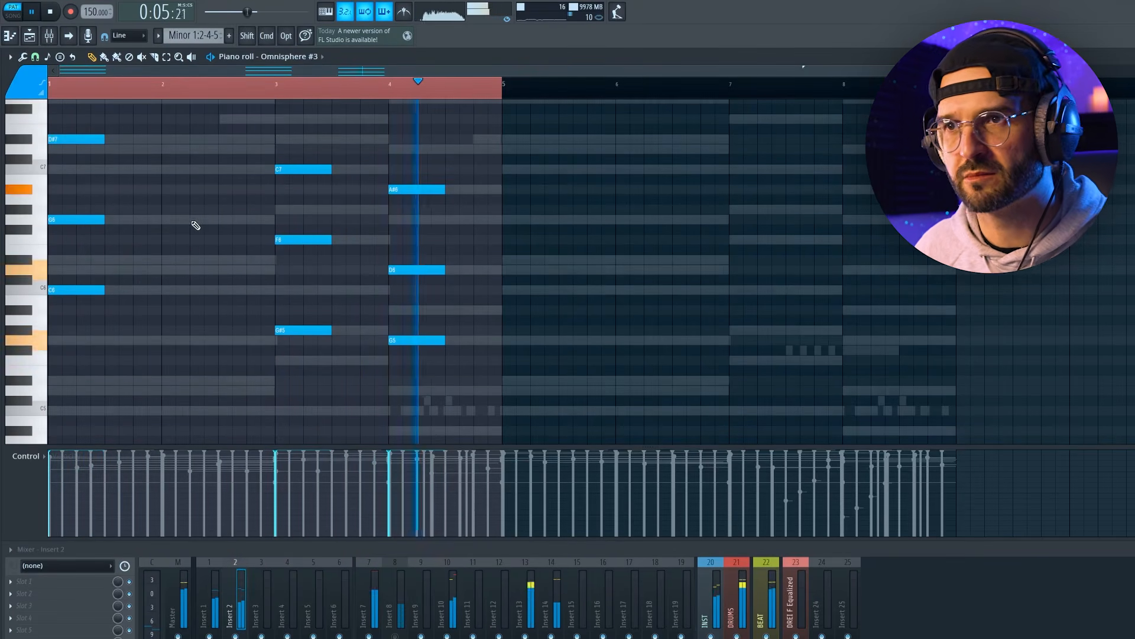
pyautogui.scroll(4, 185, 215)
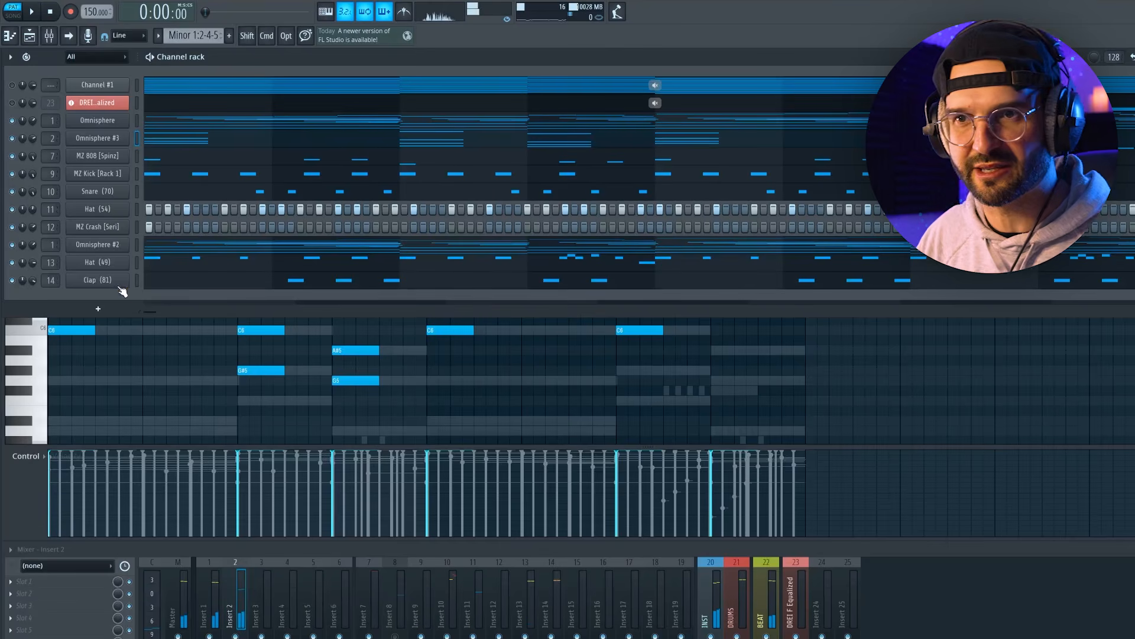
# Add a Massive X channel and record an eight-bar rising melody on it over the looping beat
pyautogui.click(98, 309)
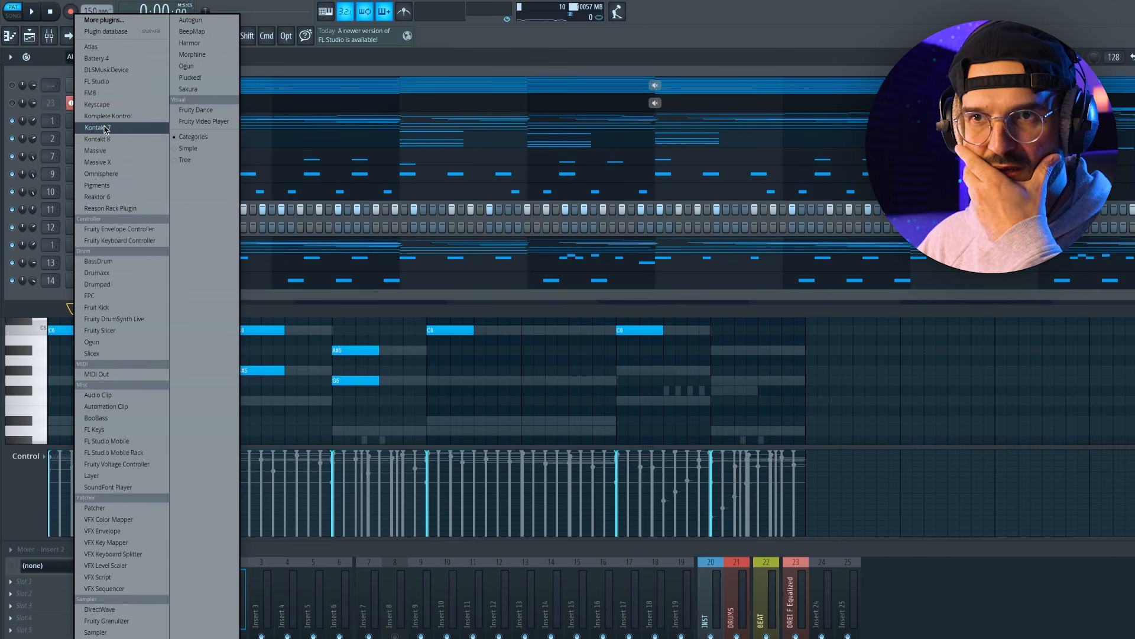
pyautogui.click(114, 164)
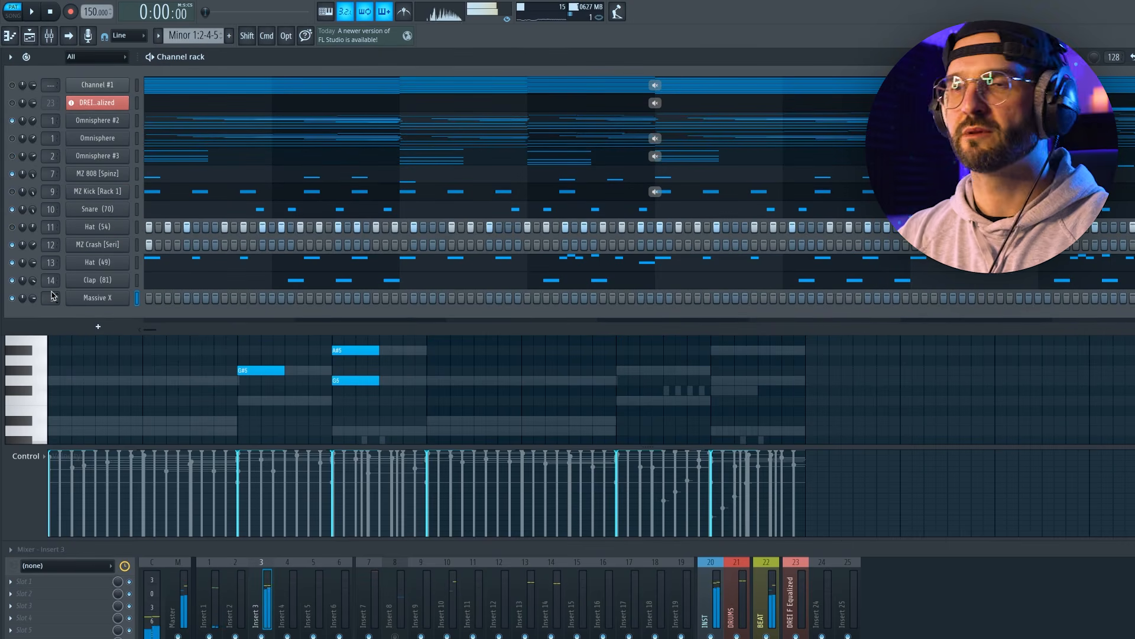
pyautogui.click(14, 37)
pyautogui.scroll(-3, 151, 307)
pyautogui.scroll(-1, 148, 309)
pyautogui.scroll(1, 148, 311)
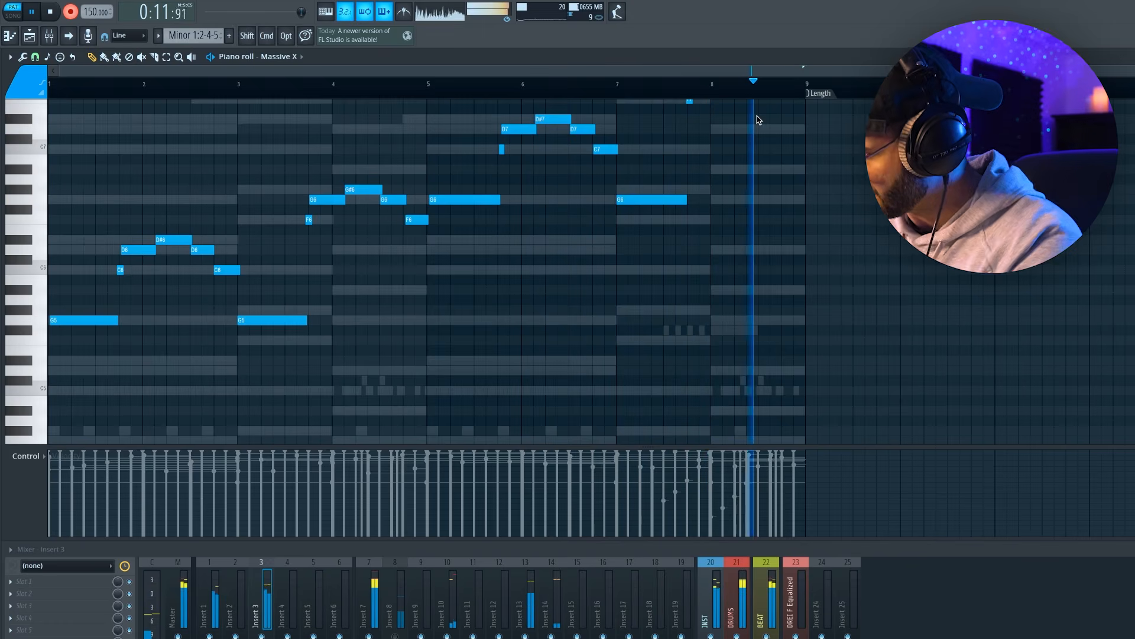
pyautogui.scroll(2, 736, 267)
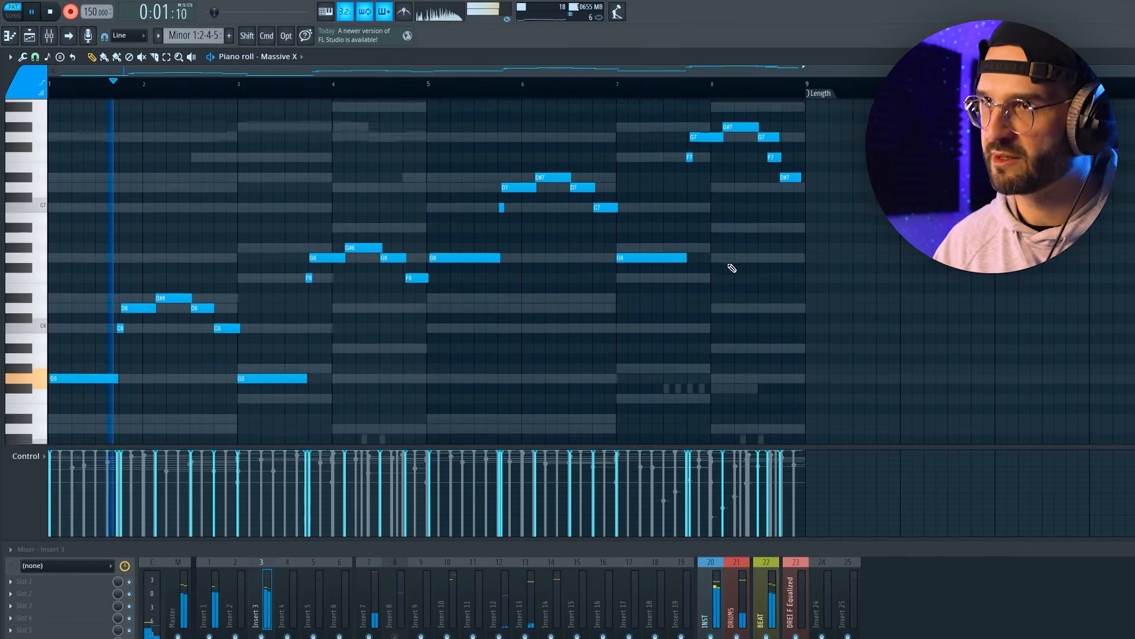
pyautogui.press('space')
# Set the piano roll snap to Step and quantize the recorded Massive X notes
pyautogui.click(35, 57)
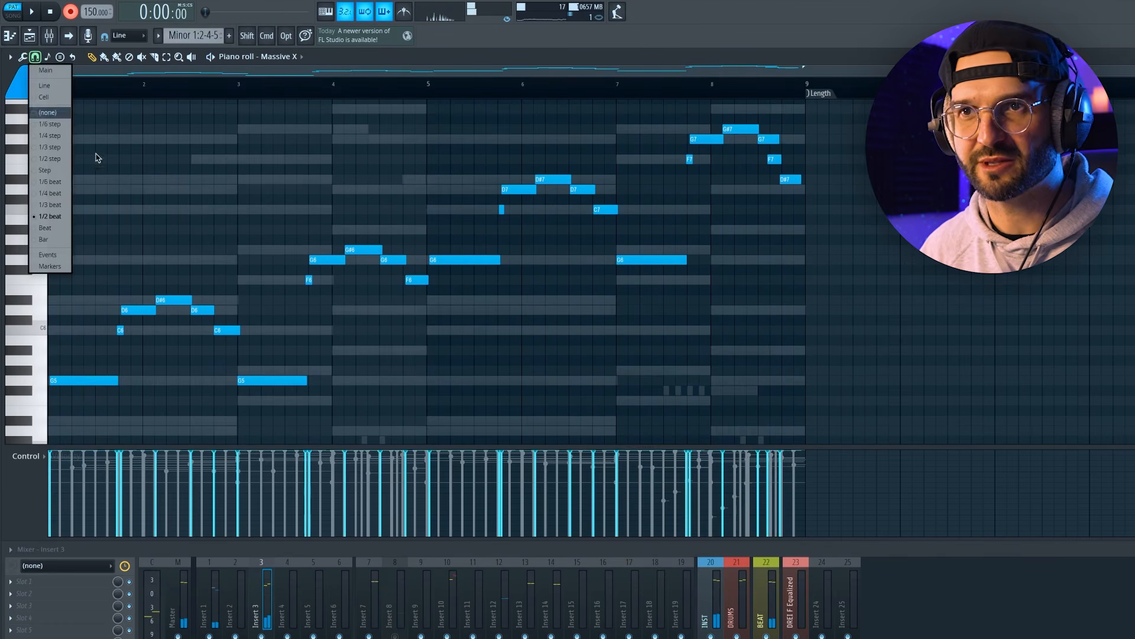
pyautogui.click(44, 170)
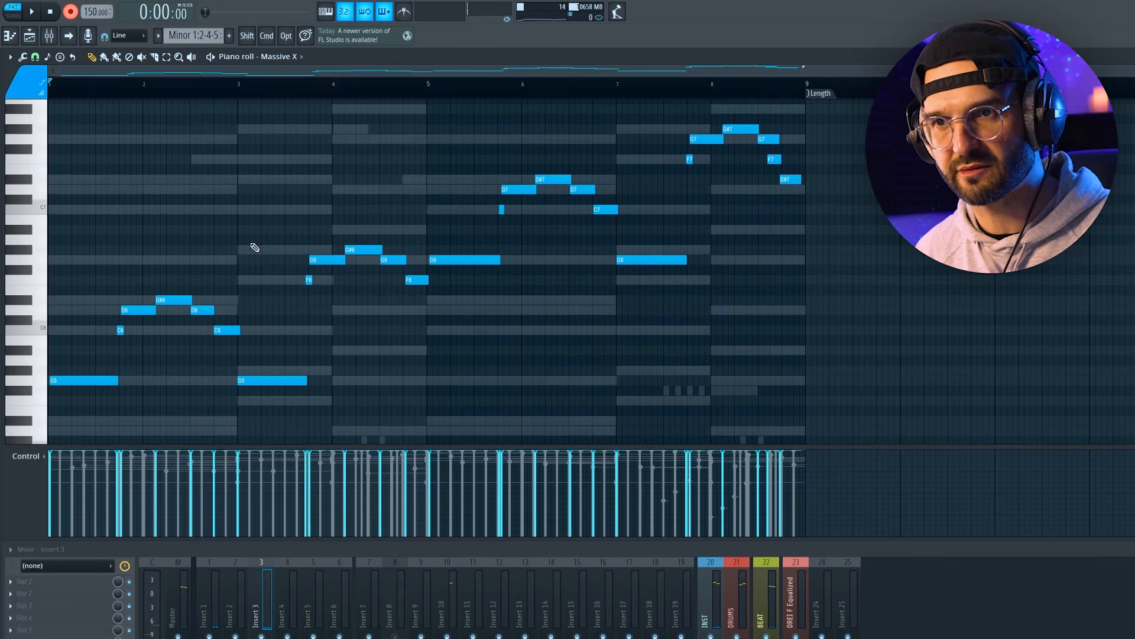
pyautogui.hotkey('ctrl', 'z')
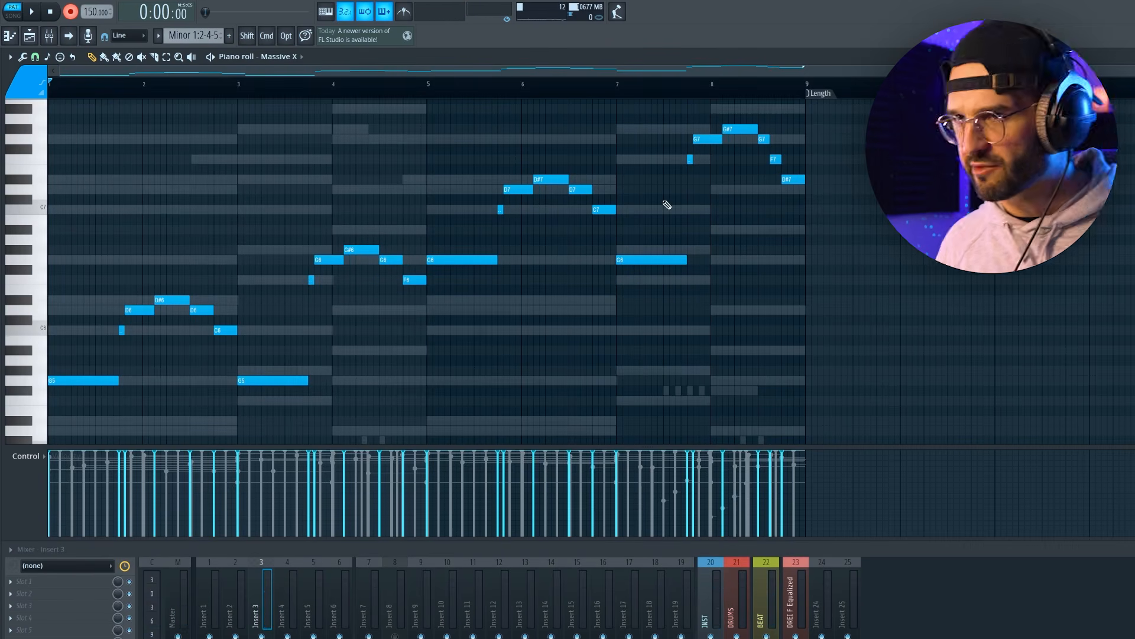
pyautogui.scroll(-2, 260, 186)
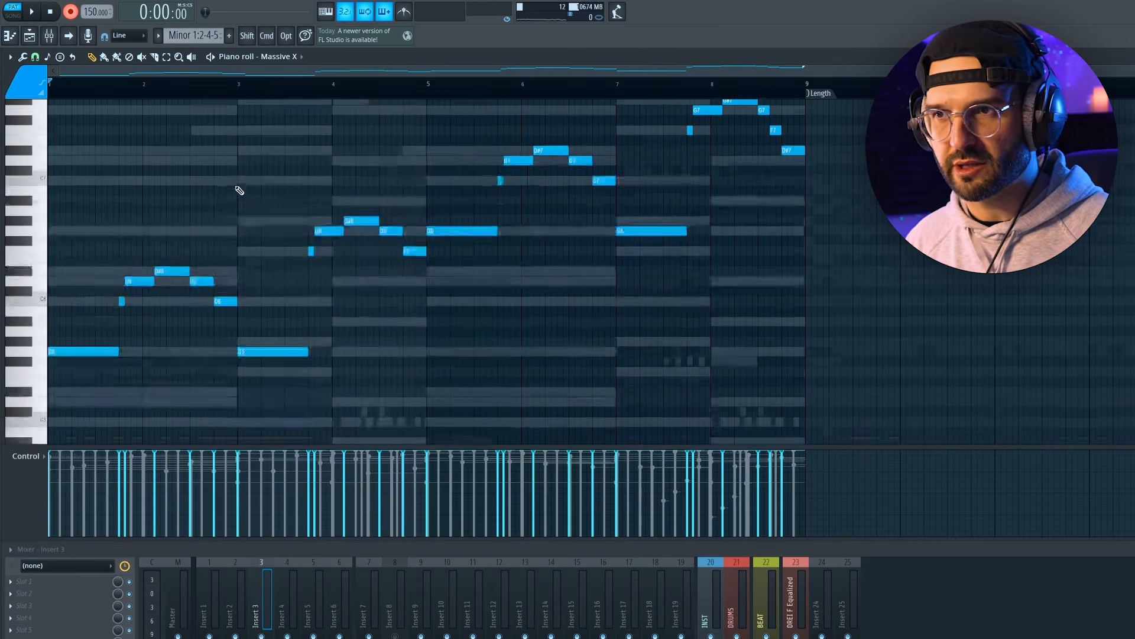
pyautogui.scroll(2, 196, 150)
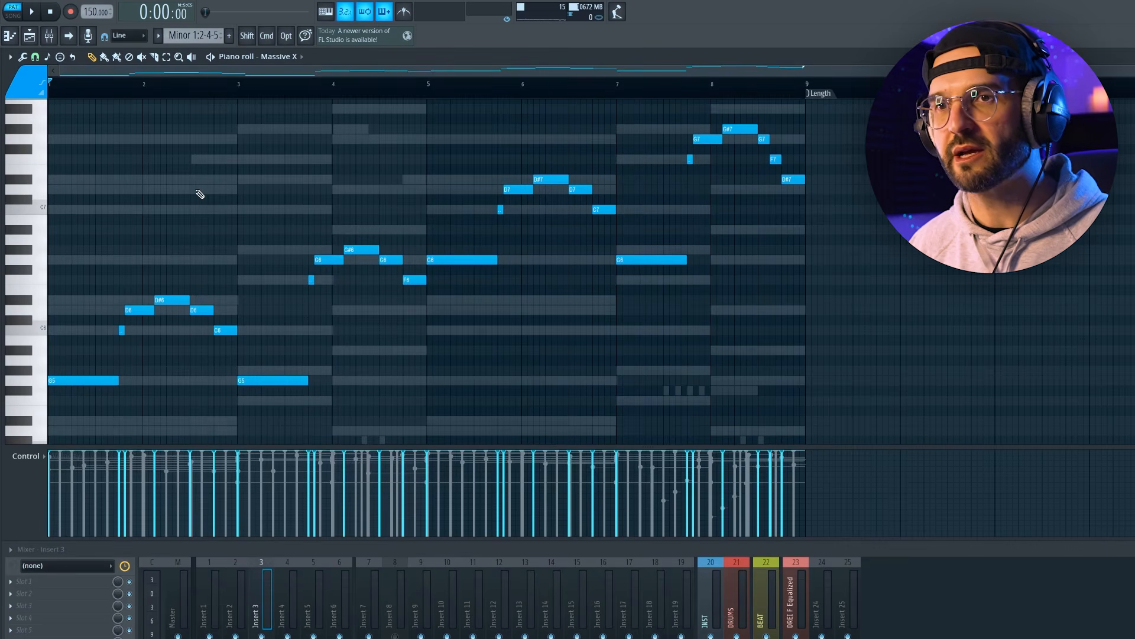
# Slightly lower the velocity of all Massive X notes during playback, and stop the pattern
pyautogui.press('space')
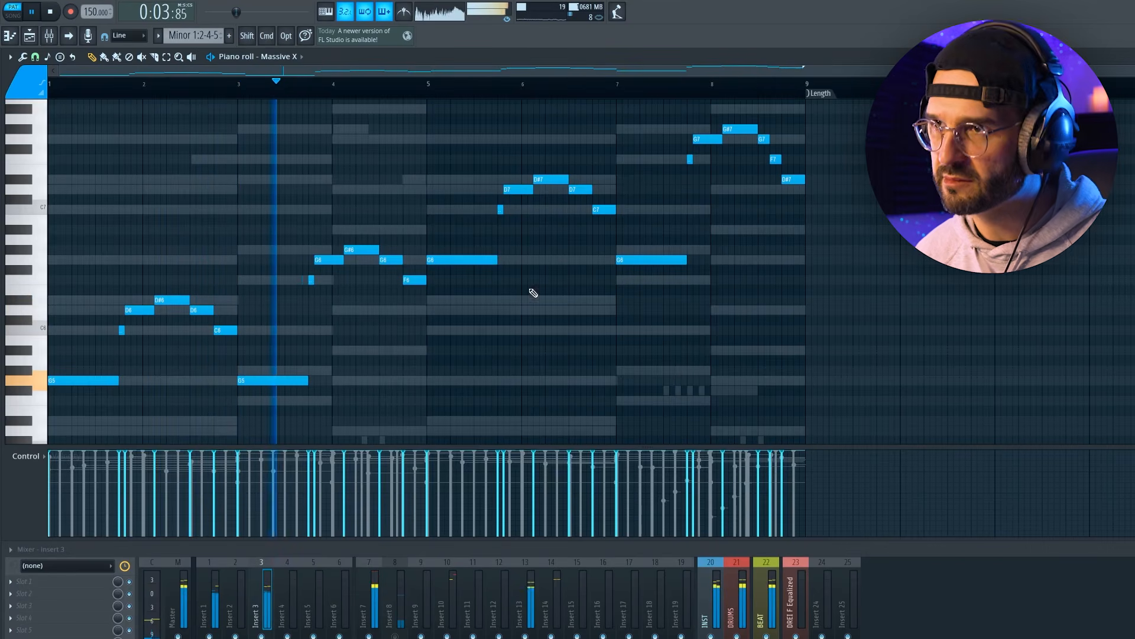
pyautogui.moveTo(831, 103); pyautogui.dragTo(46, 338)
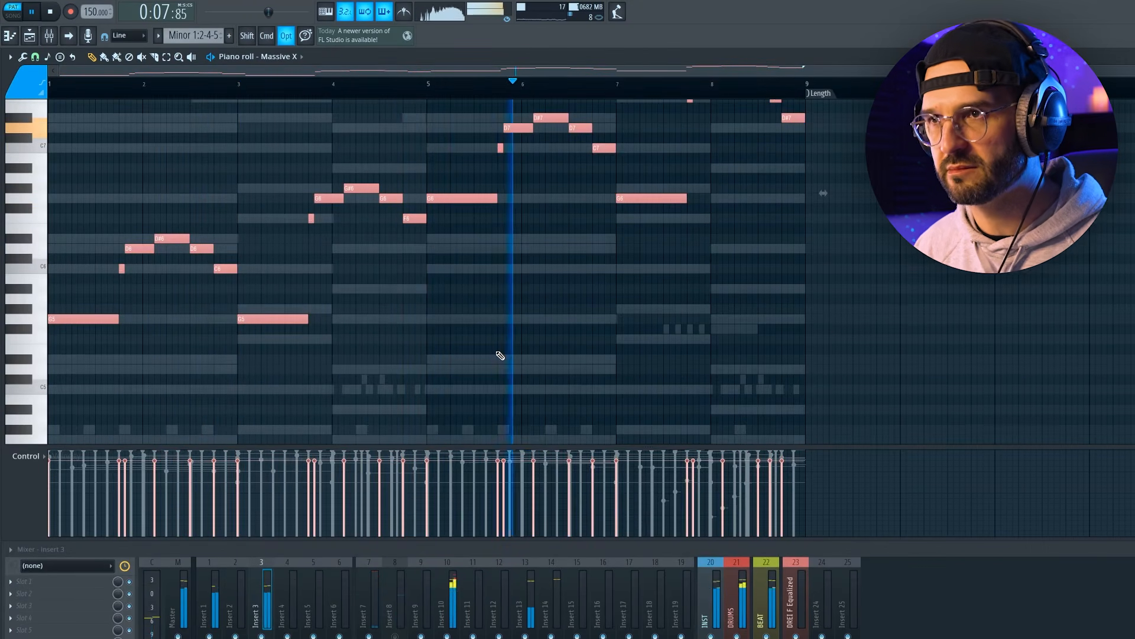
pyautogui.scroll(2, 500, 355)
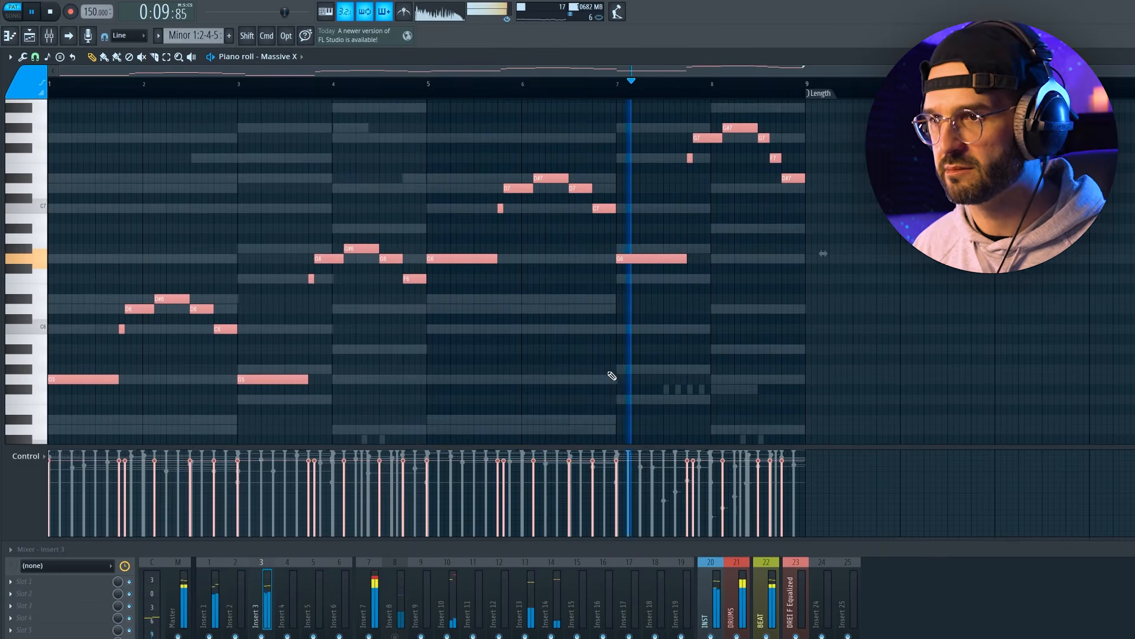
pyautogui.scroll(1, 823, 334)
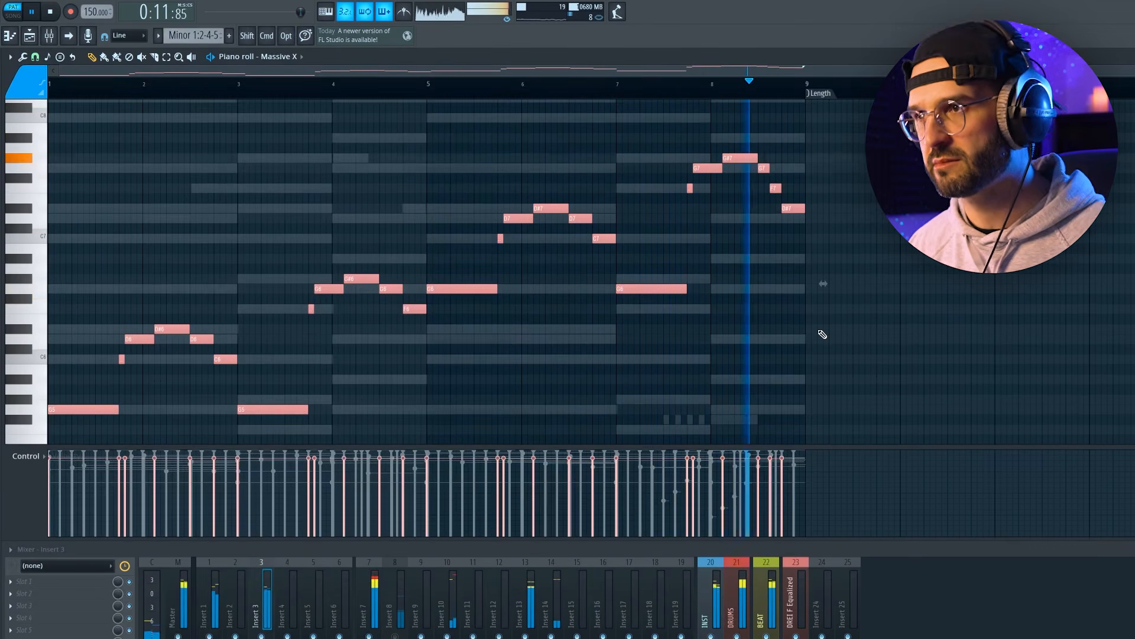
pyautogui.keyDown('super'); pyautogui.click(734, 314); pyautogui.keyUp('super')
pyautogui.press('space')
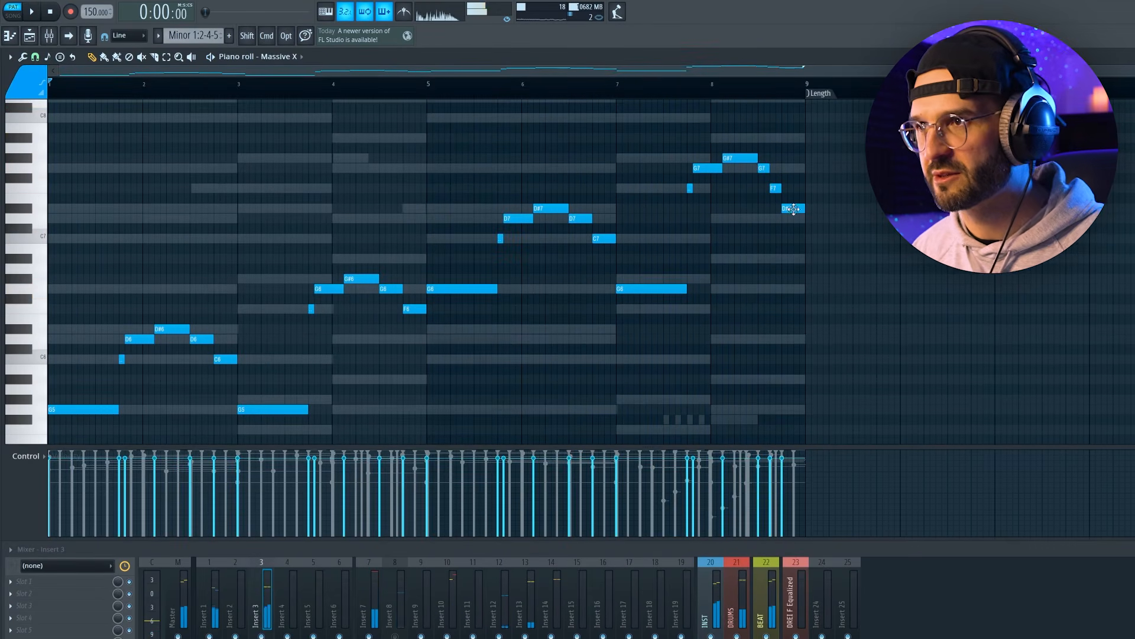
# Lengthen every Massive X note except the last so each slightly overlaps the following one, and play the result
pyautogui.moveTo(776, 122); pyautogui.dragTo(100, 411)
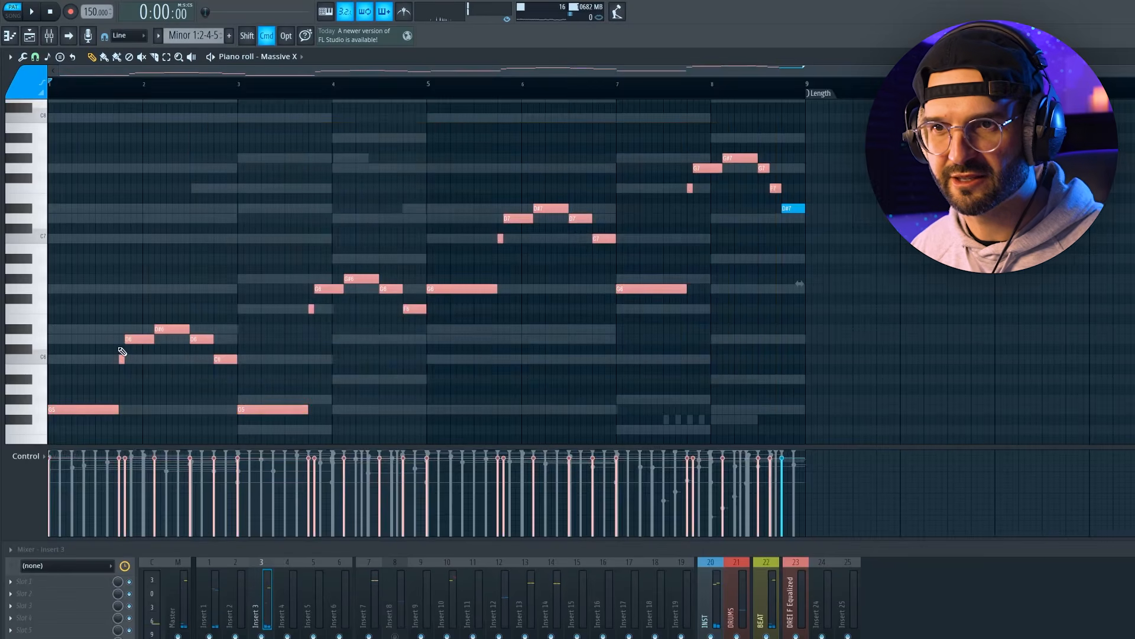
pyautogui.scroll(2, 140, 357)
pyautogui.scroll(2, 140, 358)
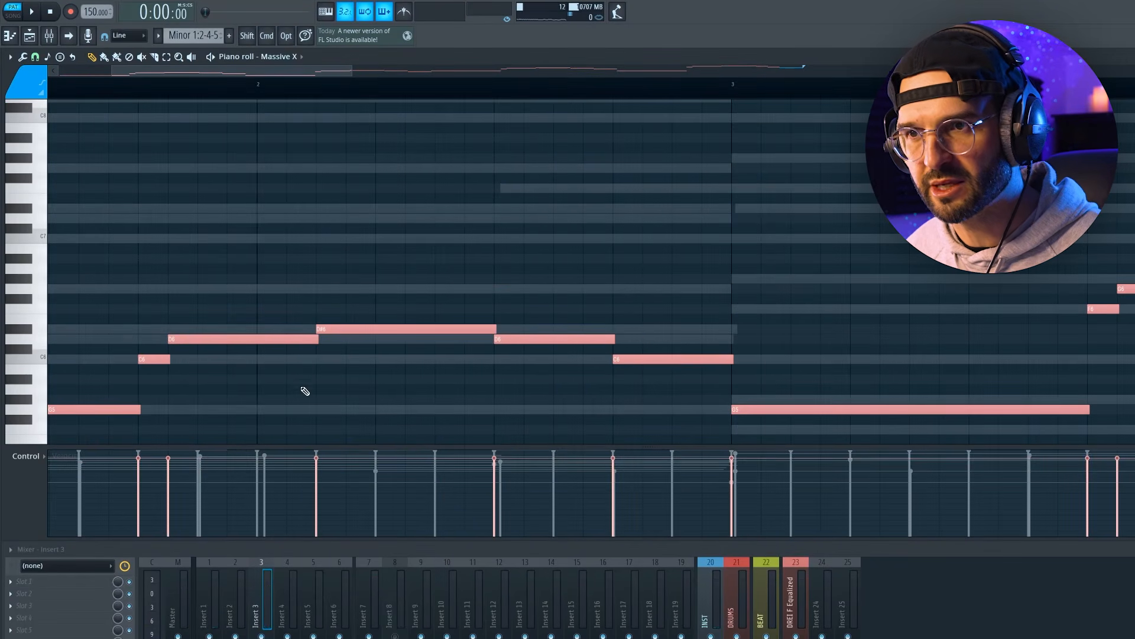
pyautogui.press('space')
pyautogui.scroll(-4, 299, 393)
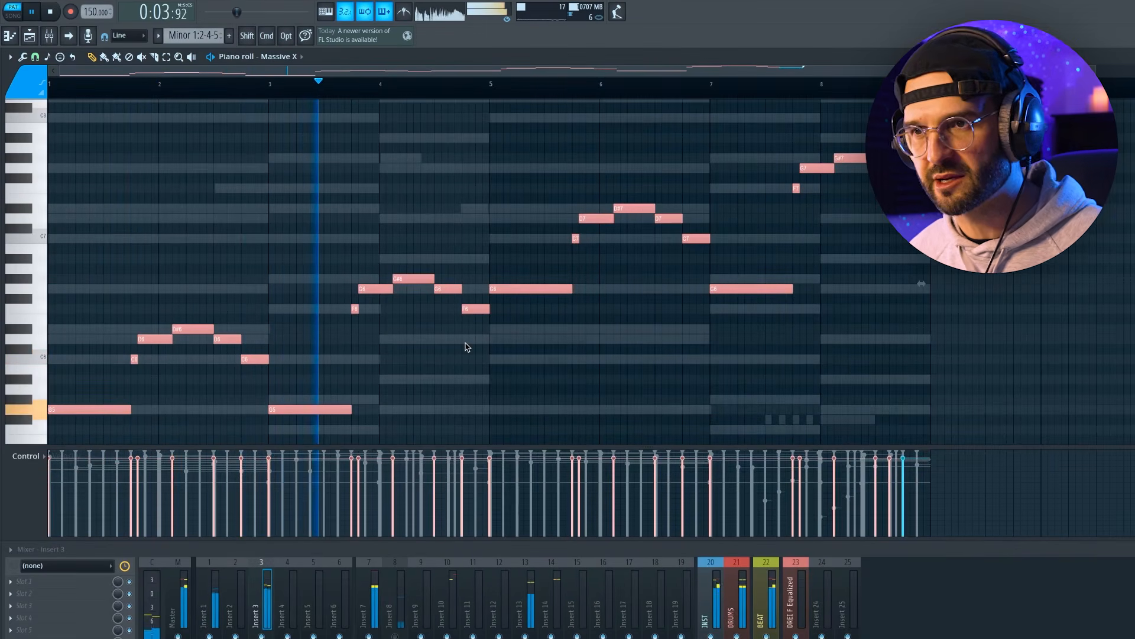
pyautogui.press('space')
# Color the channels from Omnisphere #2 down to Clap (81) with a gradient from blue to dark golden #B4993C
pyautogui.press('F6')
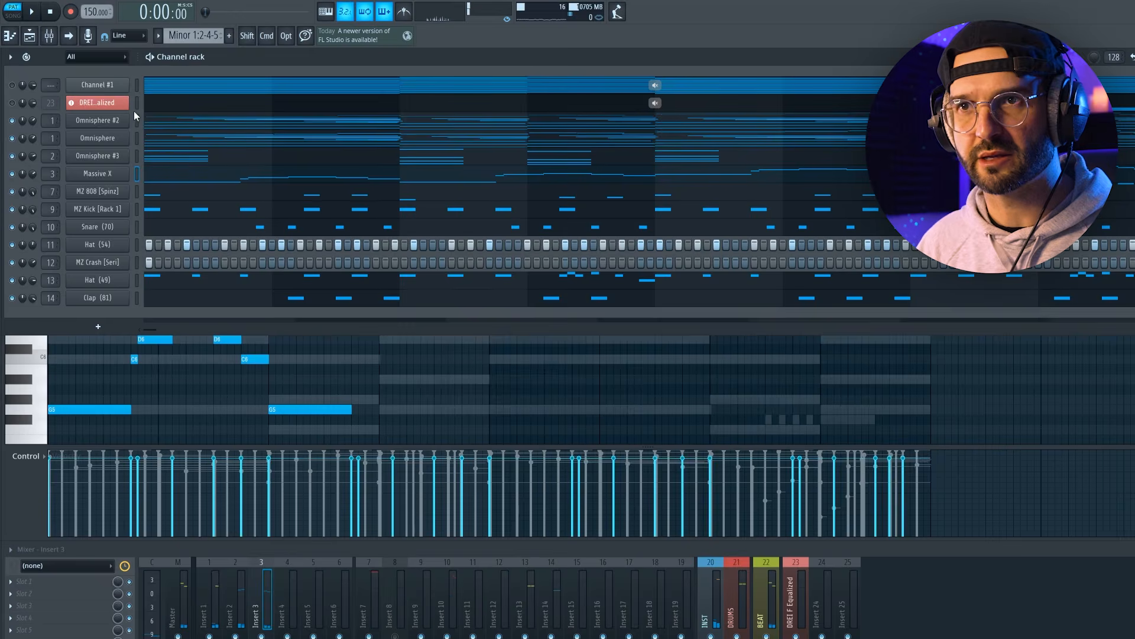
pyautogui.click(10, 56)
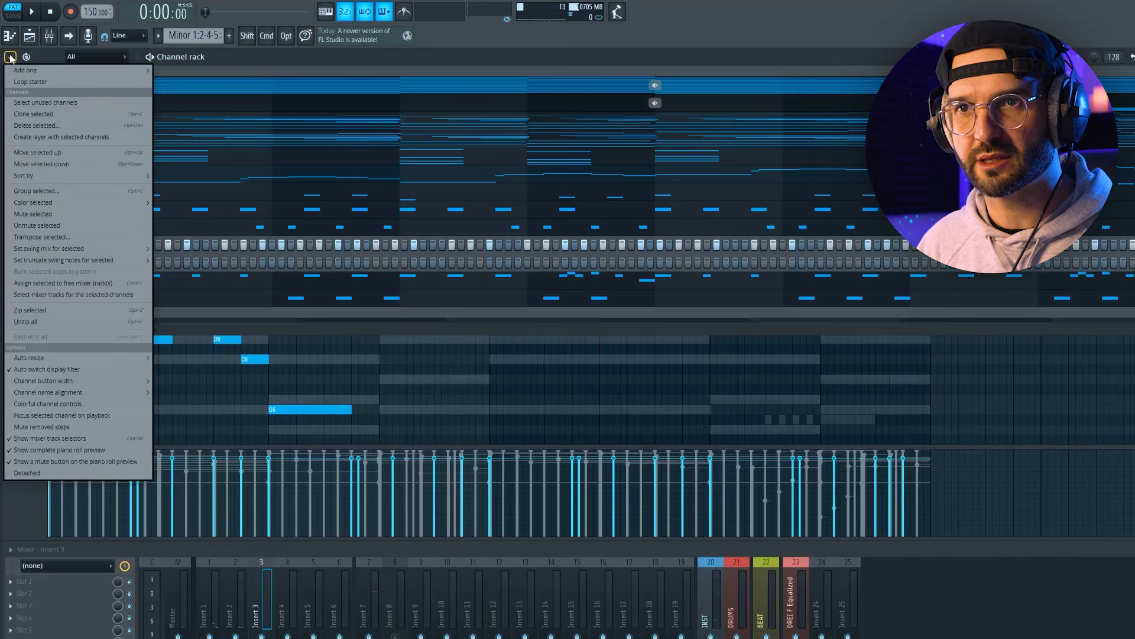
pyautogui.moveTo(48, 204)
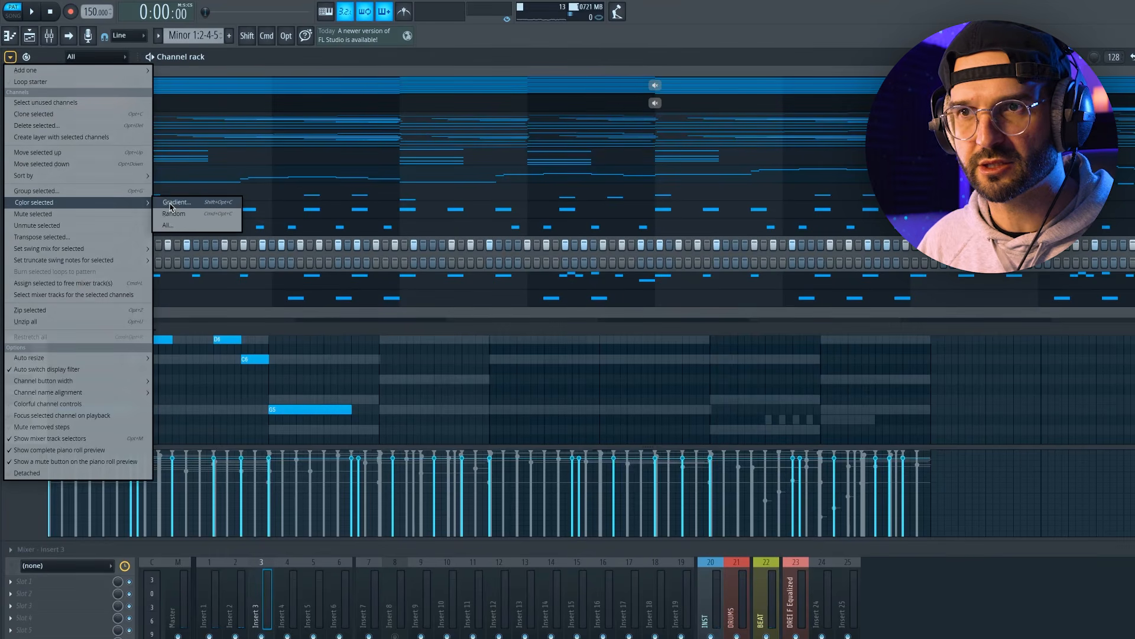
pyautogui.click(189, 203)
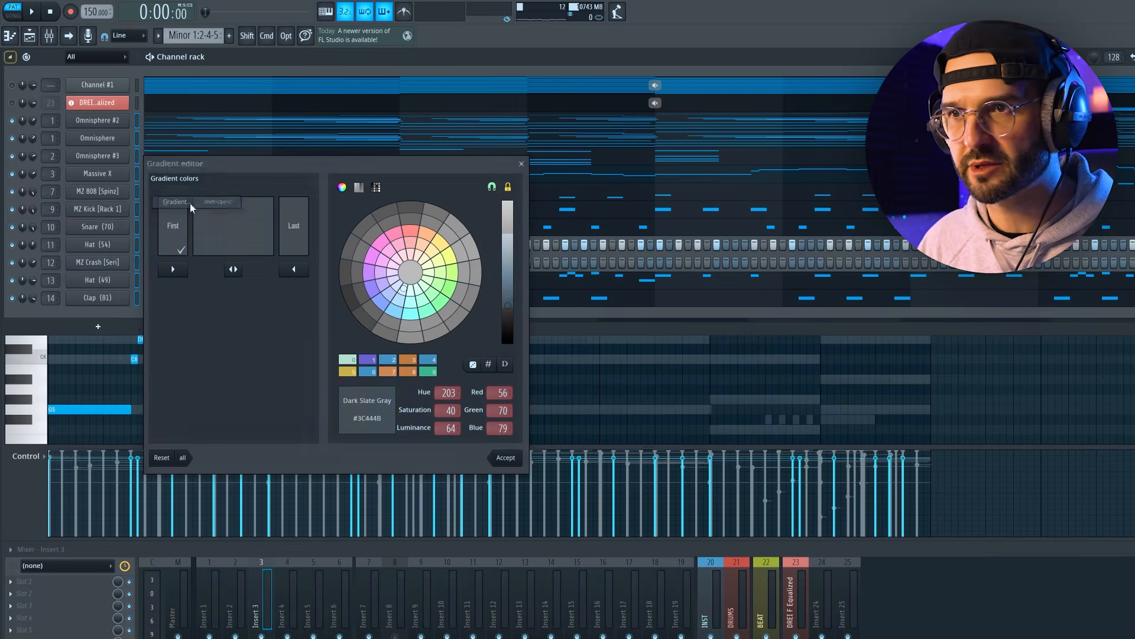
pyautogui.moveTo(509, 280); pyautogui.dragTo(509, 278)
pyautogui.click(298, 234)
pyautogui.click(510, 275)
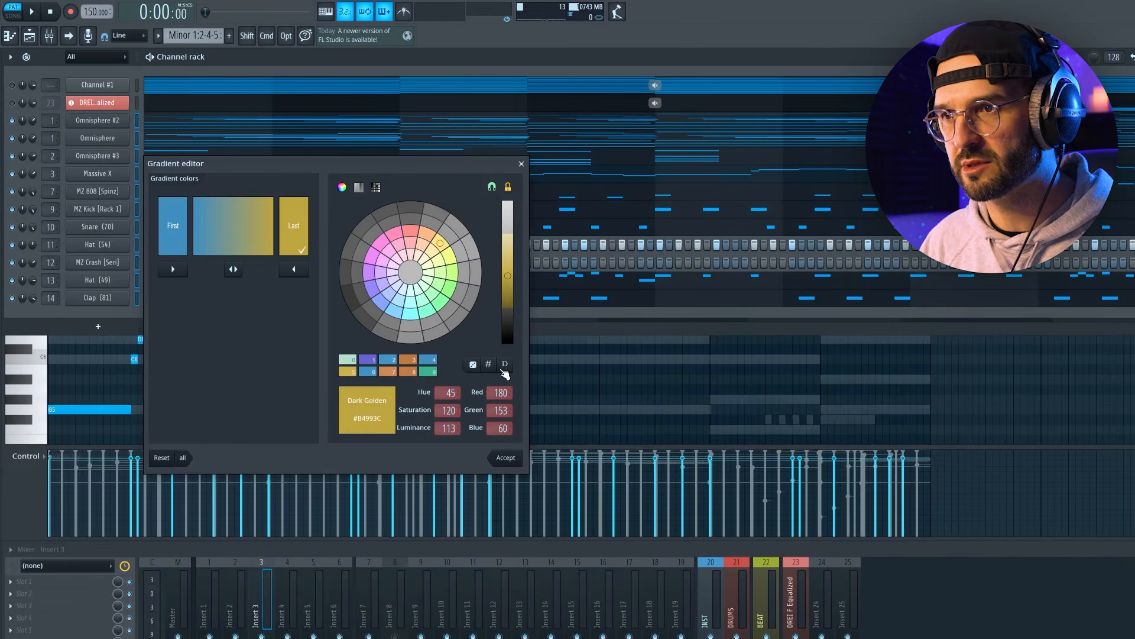
pyautogui.click(508, 464)
# Split the pattern by channel and place the Omnisphere #2 to Clap (81) patterns at bar 1 on playlist tracks 2 to 12
pyautogui.click(198, 37)
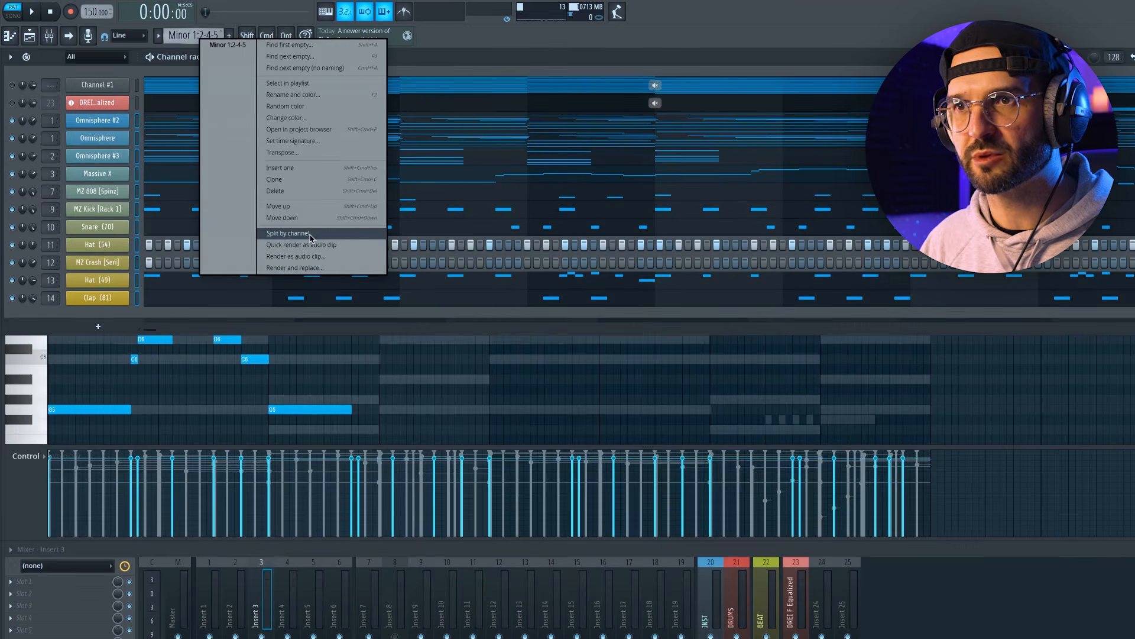
pyautogui.click(310, 234)
pyautogui.click(32, 37)
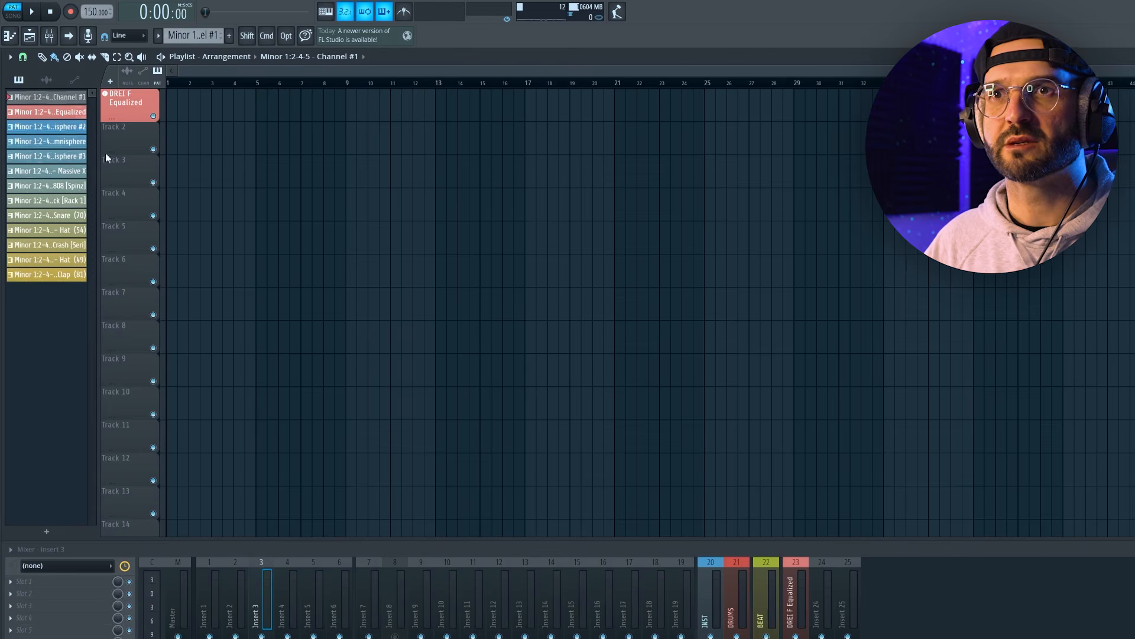
pyautogui.click(50, 274)
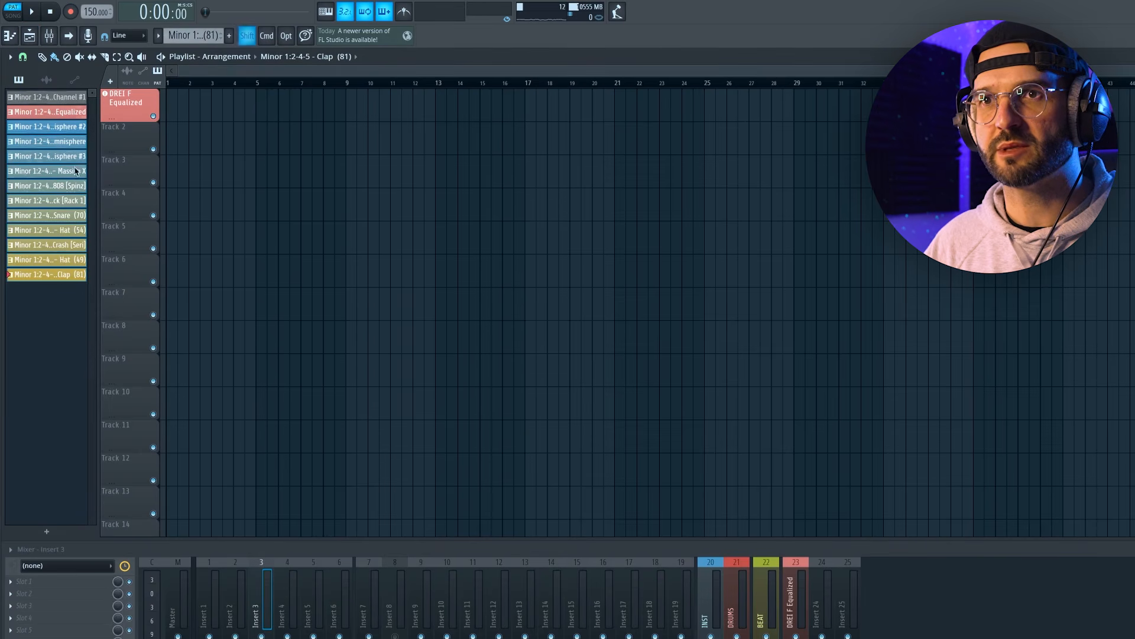
pyautogui.moveTo(50, 127); pyautogui.dragTo(172, 136)
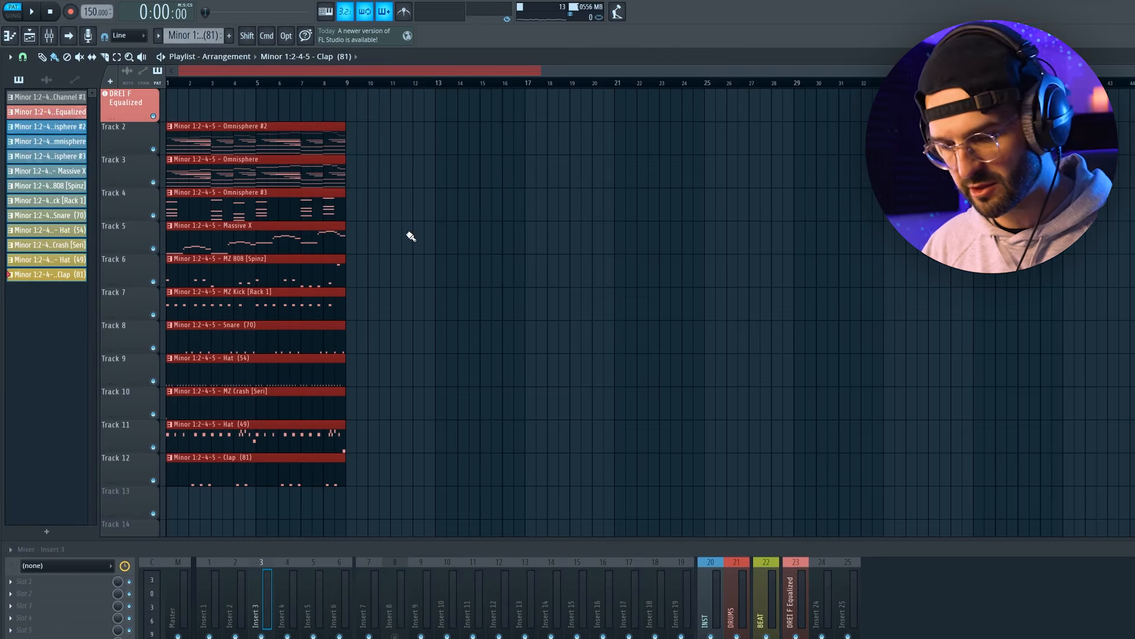
# Duplicate the eight-bar block of playlist clips six times in a row along the timeline
pyautogui.hotkey('ctrl', 'b')
pyautogui.hotkey('ctrl', 'b')
pyautogui.hotkey('ctrl', 'b')
pyautogui.hotkey('ctrl', 'b')
pyautogui.hotkey('ctrl', 'b')
pyautogui.hotkey('ctrl', 'b')
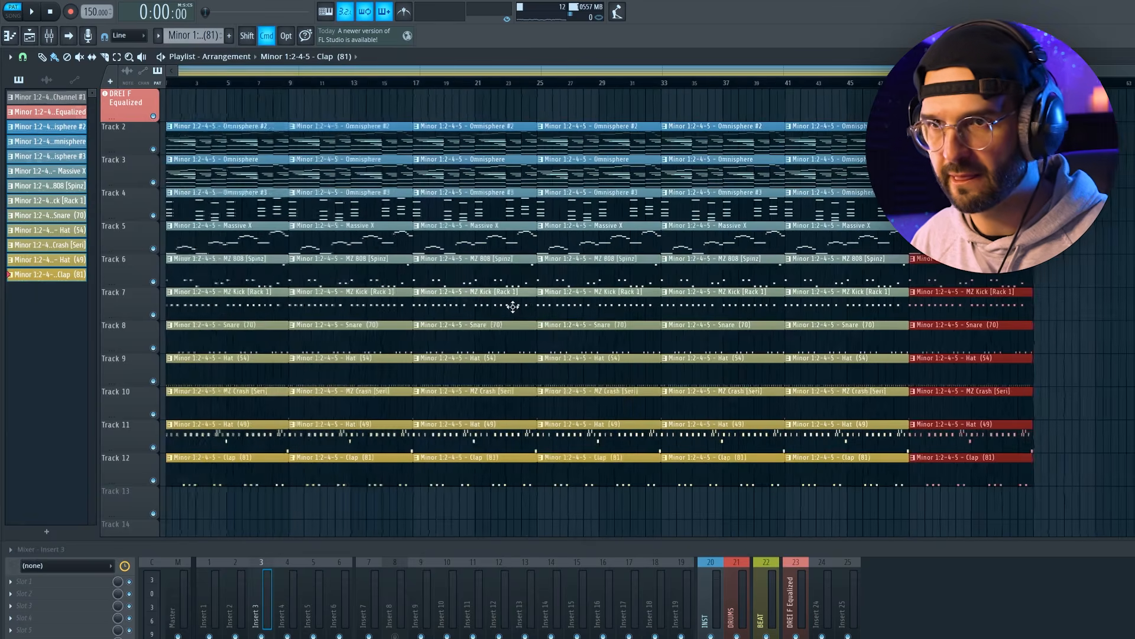
# Delete the MZ 808, kick, snare, hat, crash and clap clips on tracks 6 to 12 from bars 1 to 16
pyautogui.moveTo(237, 260); pyautogui.dragTo(228, 498)
pyautogui.rightClick(368, 274)
pyautogui.moveTo(368, 274); pyautogui.dragTo(352, 493)
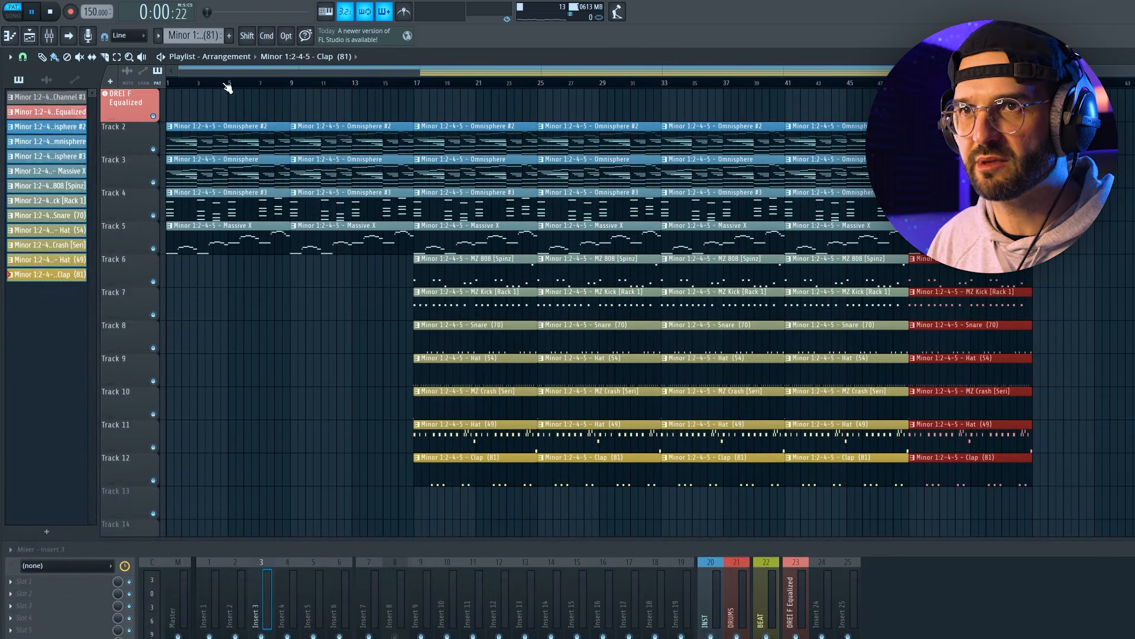
# Play the arrangement in song mode and delete the Omnisphere, Omnisphere #3 and Massive X clips from bars 1 to 8
pyautogui.press('l')
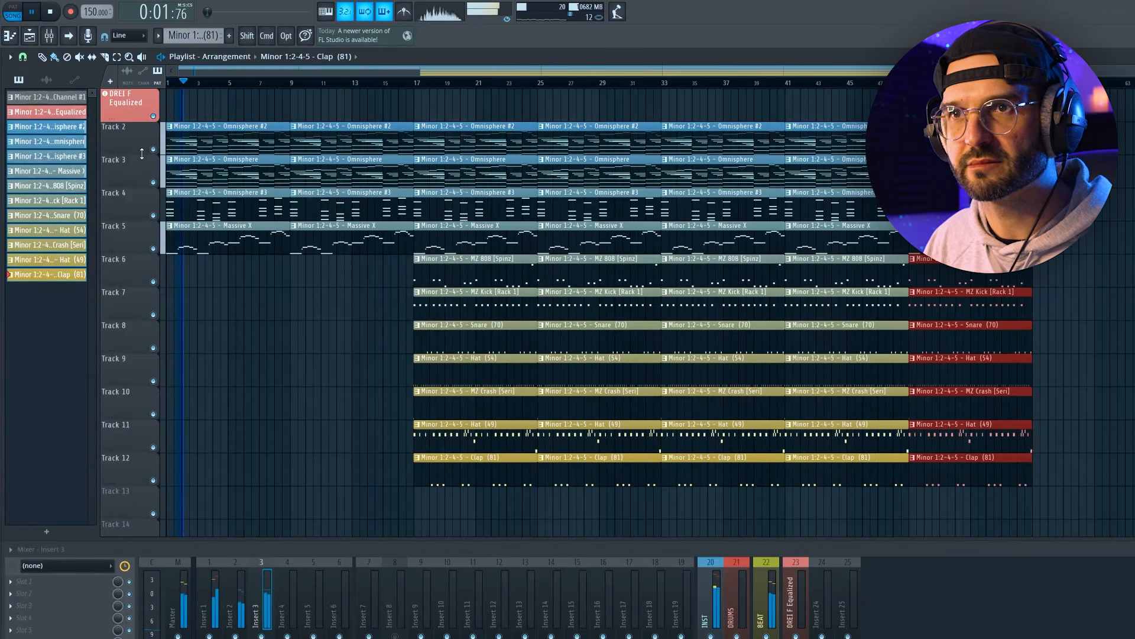
pyautogui.rightClick(230, 173)
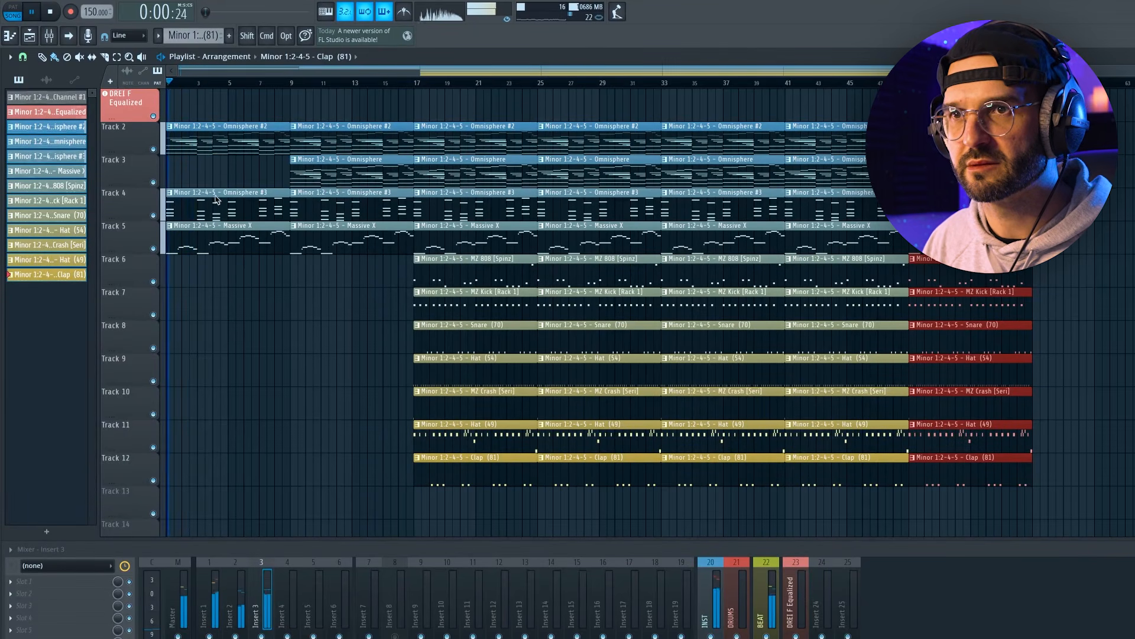
pyautogui.rightClick(216, 200)
pyautogui.rightClick(227, 237)
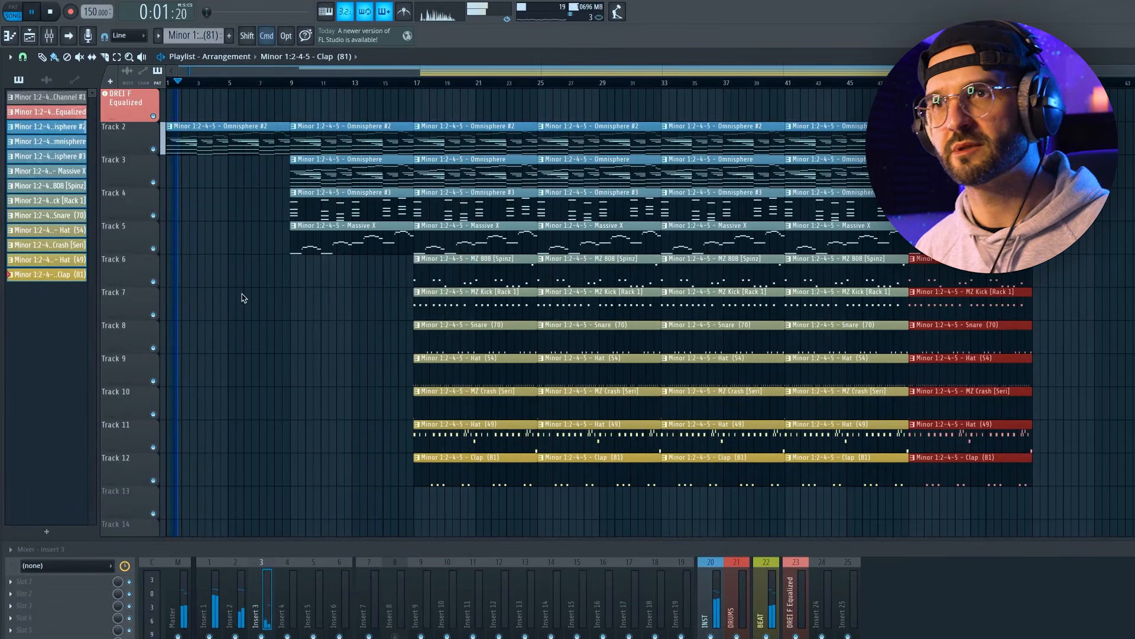
pyautogui.press('space')
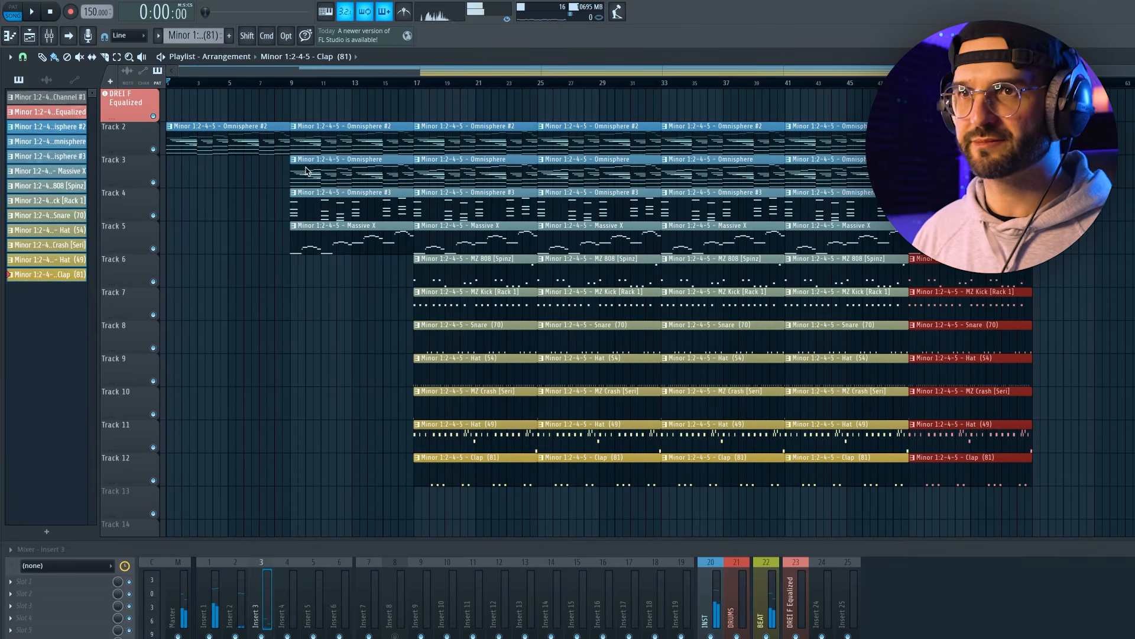
# Replace the opening Omnisphere #2 clip with an Omnisphere clip at bar 1 on track 3, and play the intro
pyautogui.click(308, 173)
pyautogui.click(164, 169)
pyautogui.rightClick(183, 142)
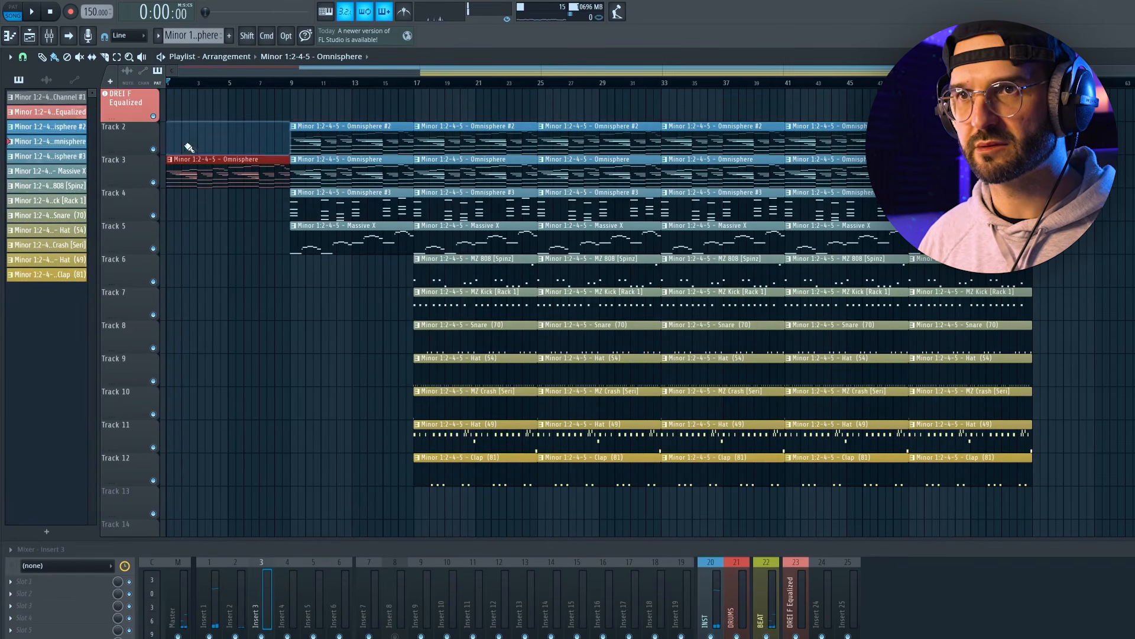
pyautogui.press('space')
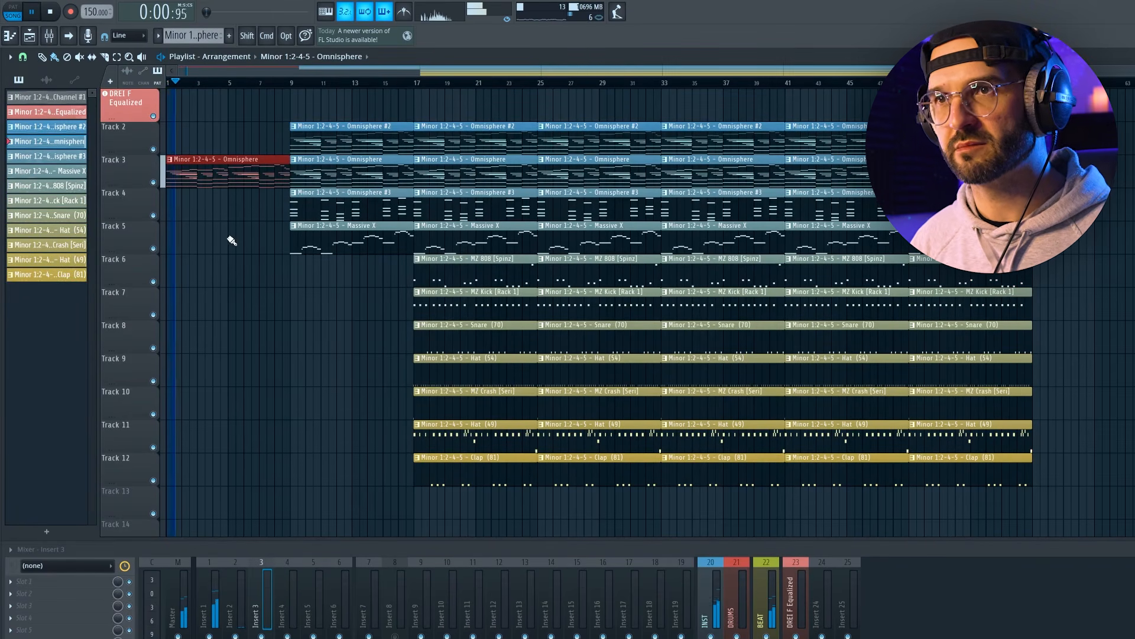
# Delete the Omnisphere #2 and Massive X clips from bars 9 to 16 and stop playback
pyautogui.rightClick(347, 139)
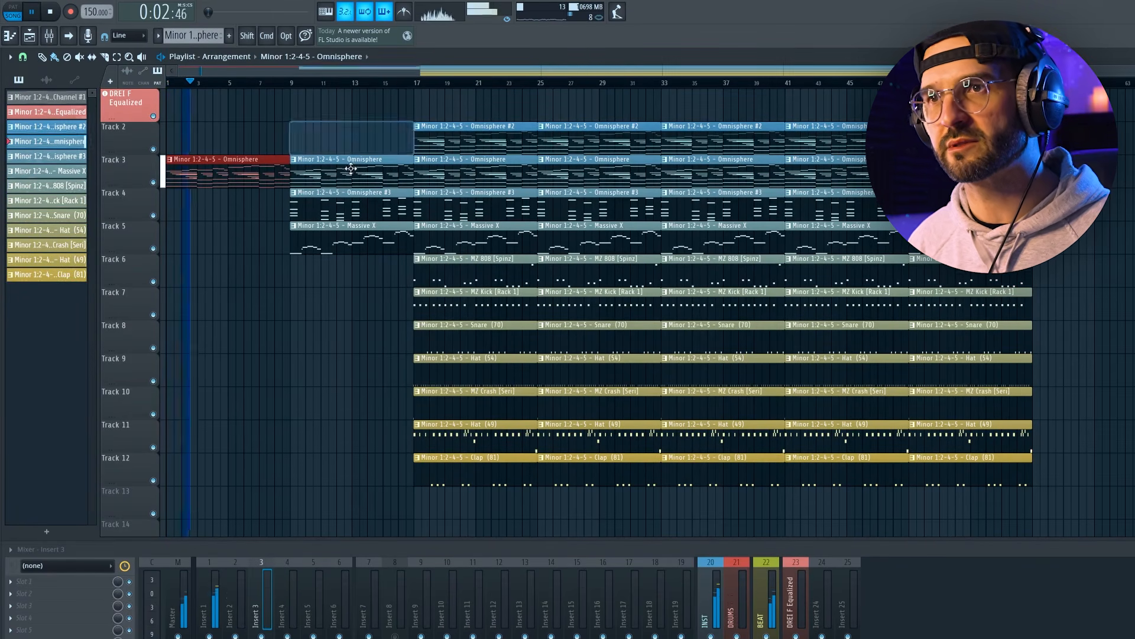
pyautogui.rightClick(299, 249)
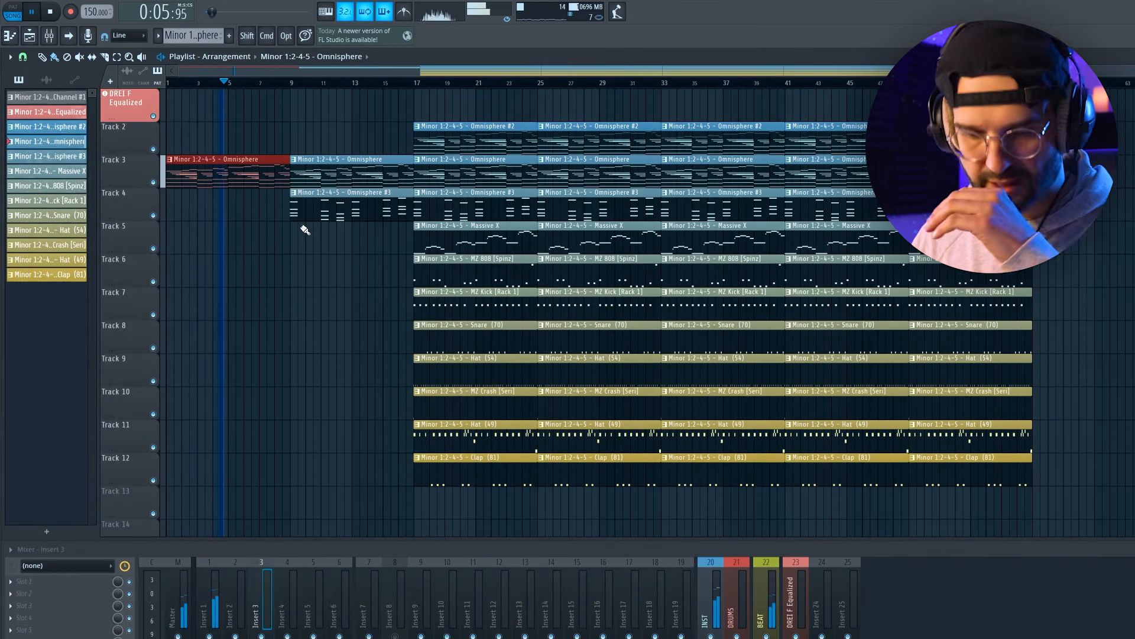
pyautogui.press('space')
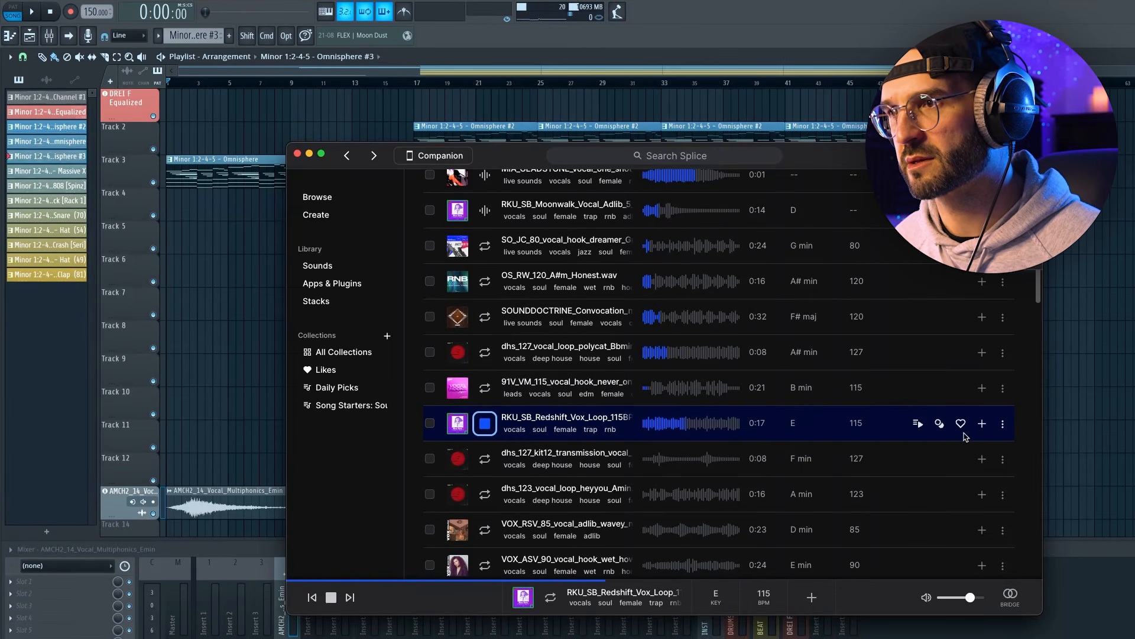
# Get the RKU_SB_Redshift_Vox_Loop sample from Splice and load it onto playlist track 13 in place of the Vocal_Multiphonics clip
pyautogui.click(982, 424)
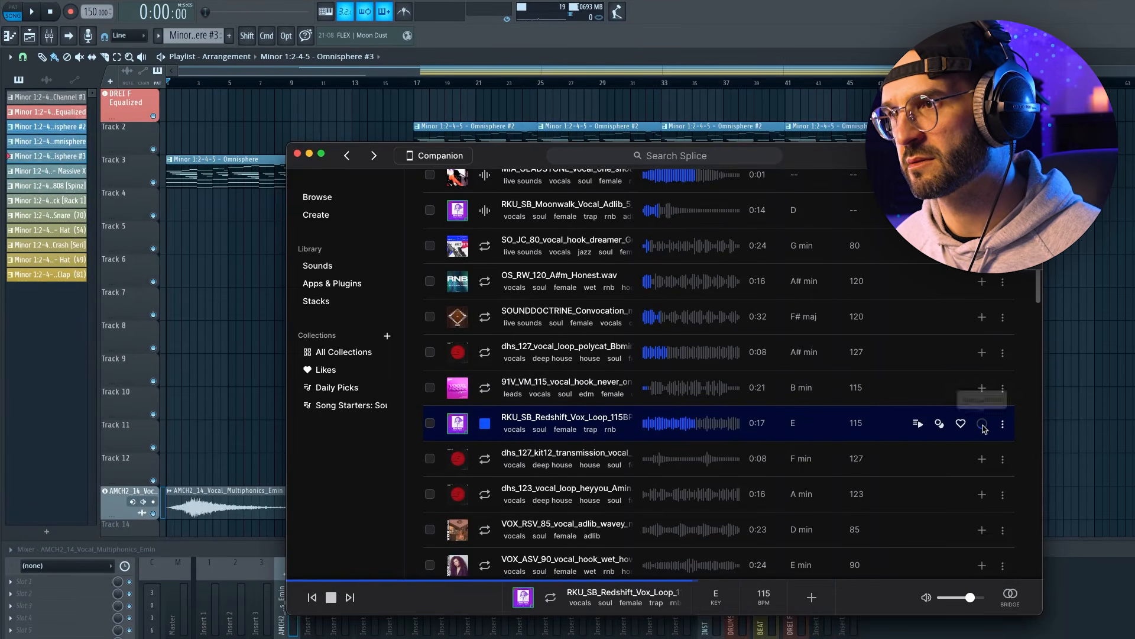
pyautogui.moveTo(523, 164); pyautogui.dragTo(716, 221)
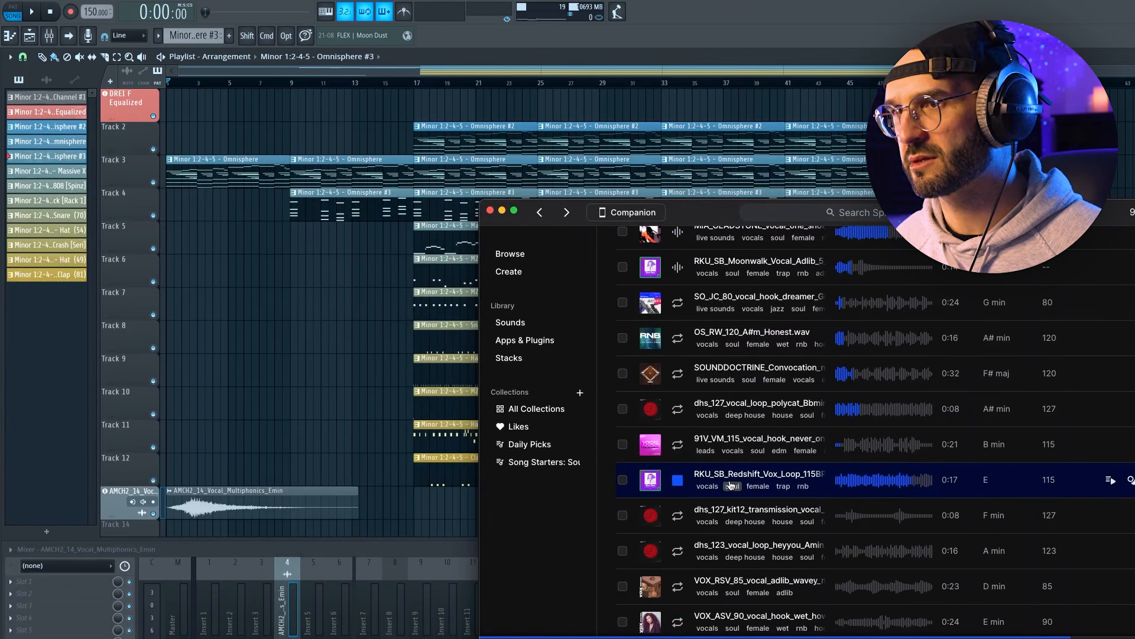
pyautogui.moveTo(126, 508)
pyautogui.mouseDown()
pyautogui.moveTo(56, 521)
pyautogui.moveTo(136, 508)
pyautogui.mouseUp()
pyautogui.click(515, 455)
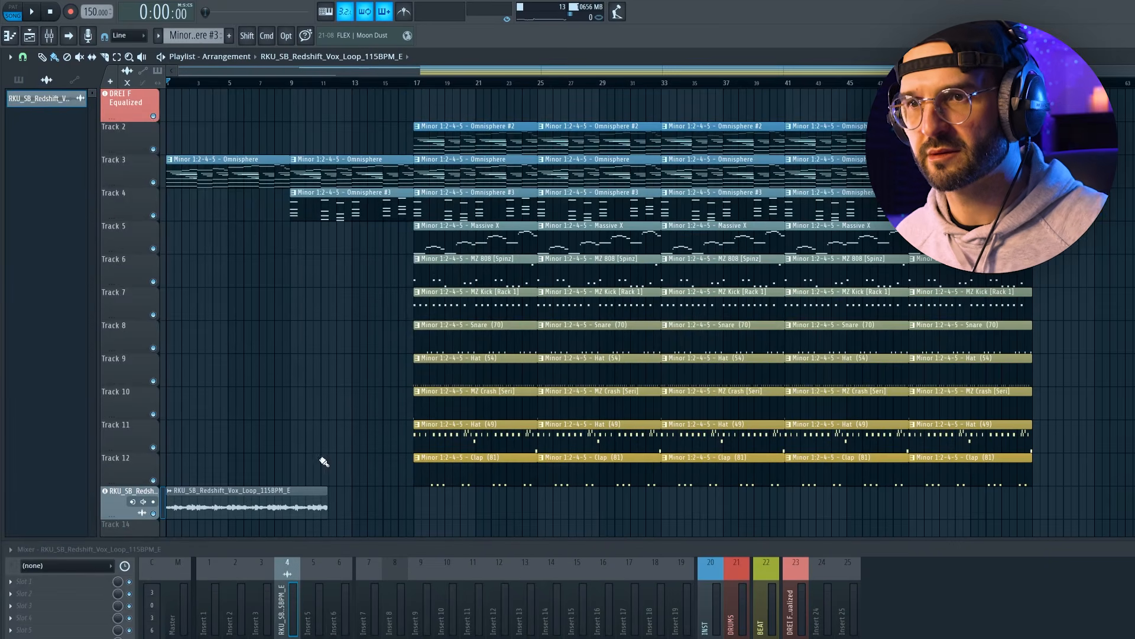
# Set the time stretching mode of the Redshift vocal loop to Stretch and close its settings
pyautogui.doubleClick(251, 500)
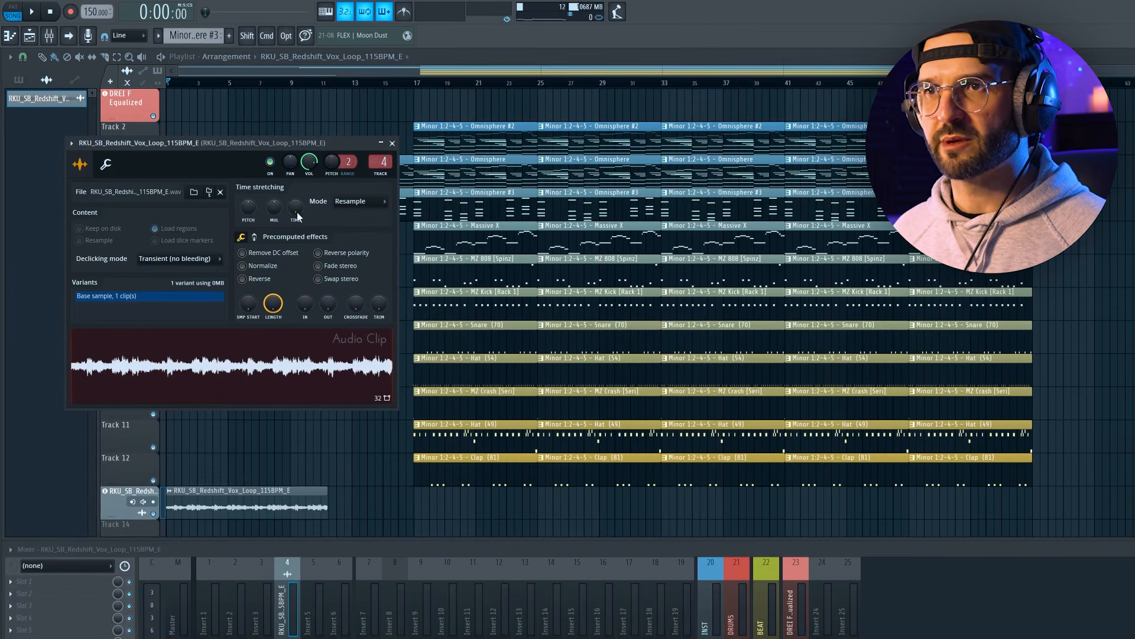
pyautogui.click(355, 204)
pyautogui.click(352, 235)
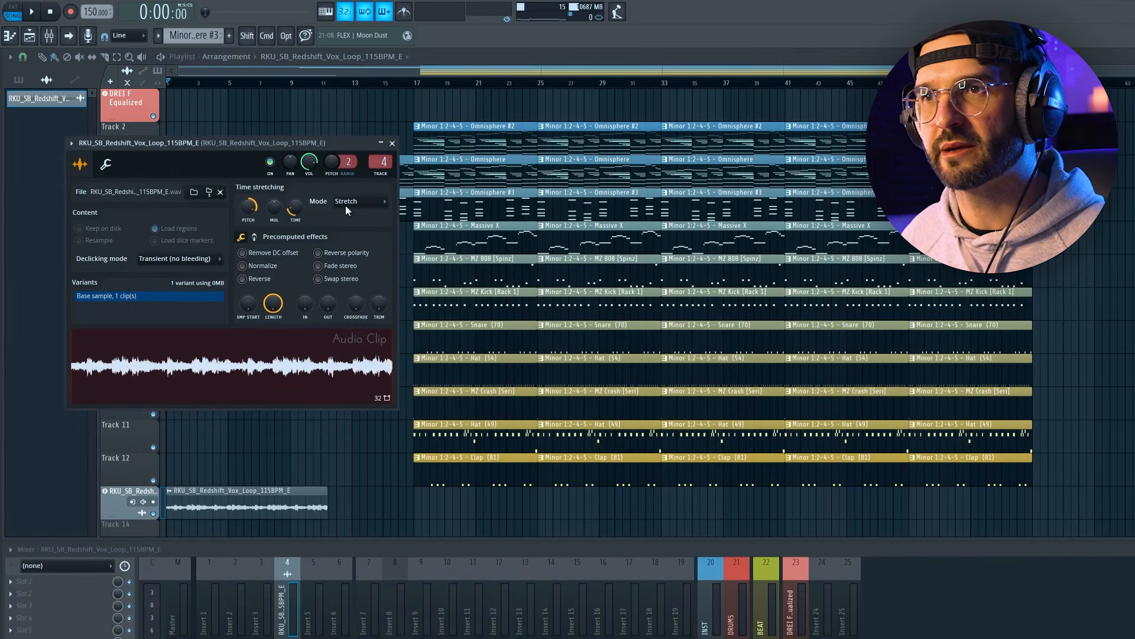
pyautogui.click(392, 143)
# Stretch the Redshift vocal loop clip on track 13 so that it ends exactly at bar 9
pyautogui.scroll(-3, 255, 454)
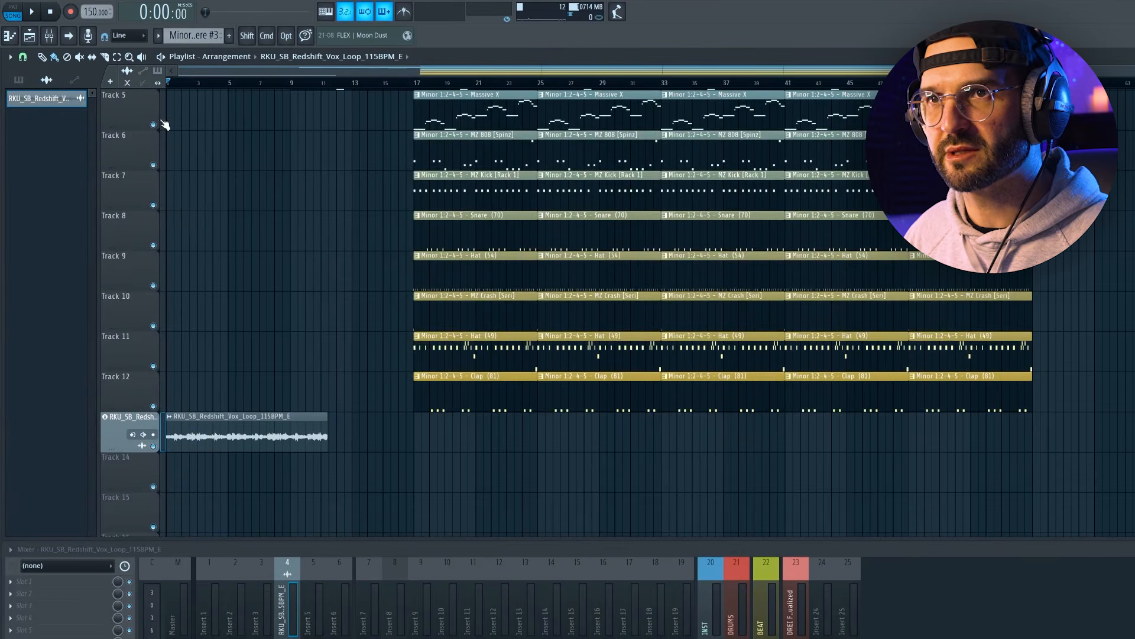
pyautogui.scroll(1, 213, 413)
pyautogui.keyDown('ctrl'); pyautogui.scroll(4, 502, 455); pyautogui.keyUp('ctrl')
pyautogui.moveTo(475, 459); pyautogui.dragTo(355, 459)
pyautogui.keyDown('ctrl'); pyautogui.scroll(5, 355, 459); pyautogui.keyUp('ctrl')
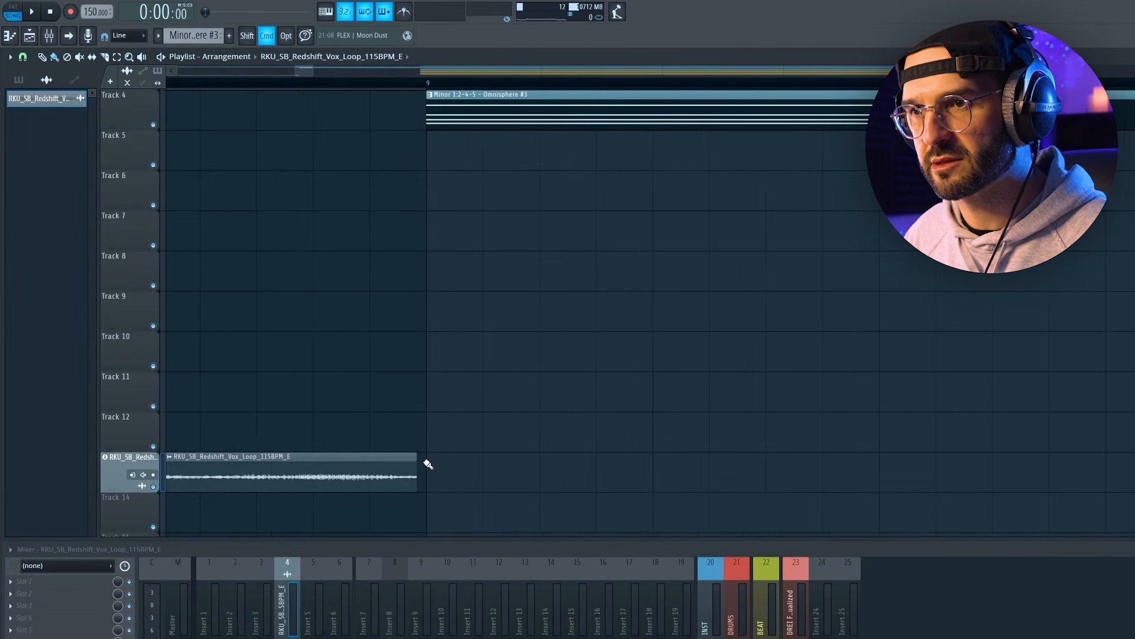
pyautogui.moveTo(419, 458); pyautogui.dragTo(423, 458)
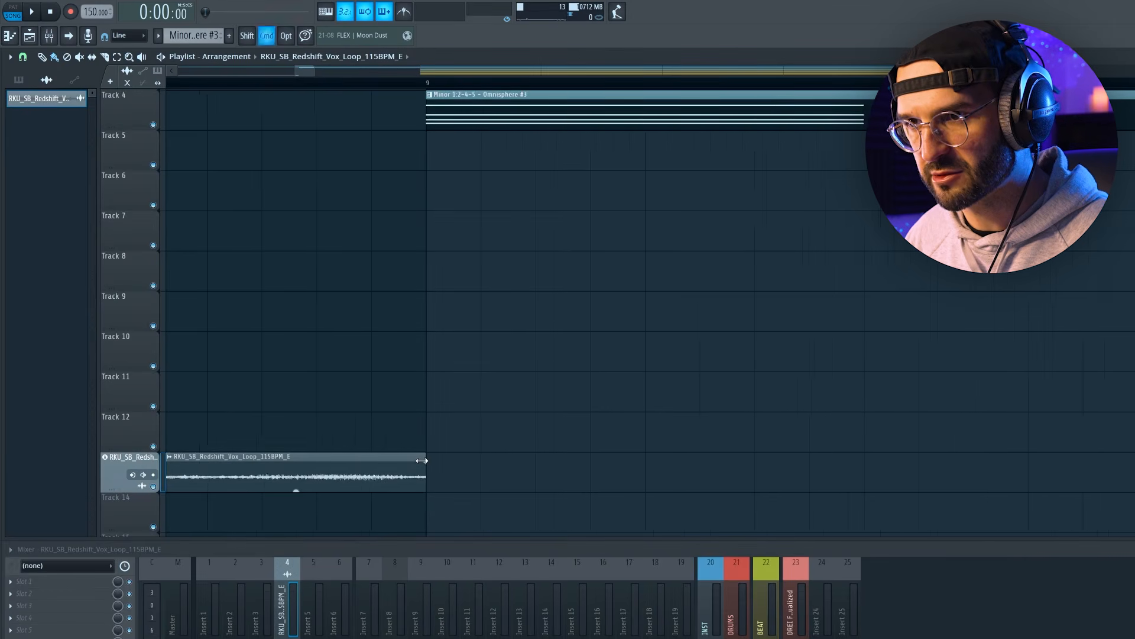
pyautogui.keyDown('ctrl'); pyautogui.scroll(-5, 203, 332); pyautogui.keyUp('ctrl')
# Play the intro with the vocal loop and check the loop's time stretching settings
pyautogui.press('space')
pyautogui.keyDown('ctrl'); pyautogui.scroll(-4, 296, 355); pyautogui.keyUp('ctrl')
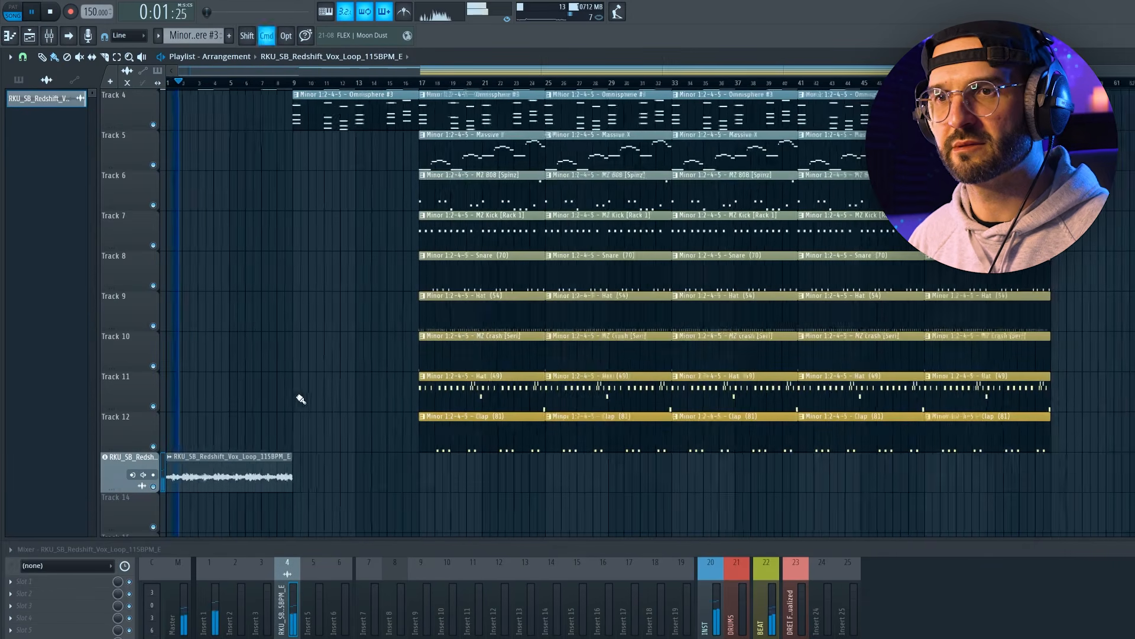
pyautogui.doubleClick(238, 476)
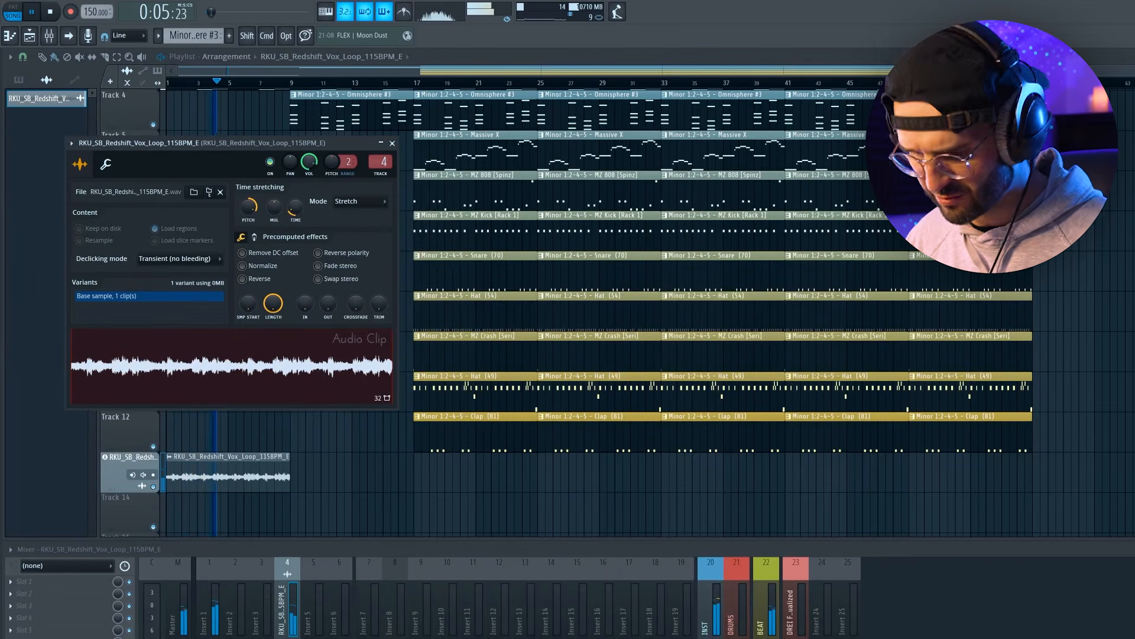
pyautogui.press('Escape')
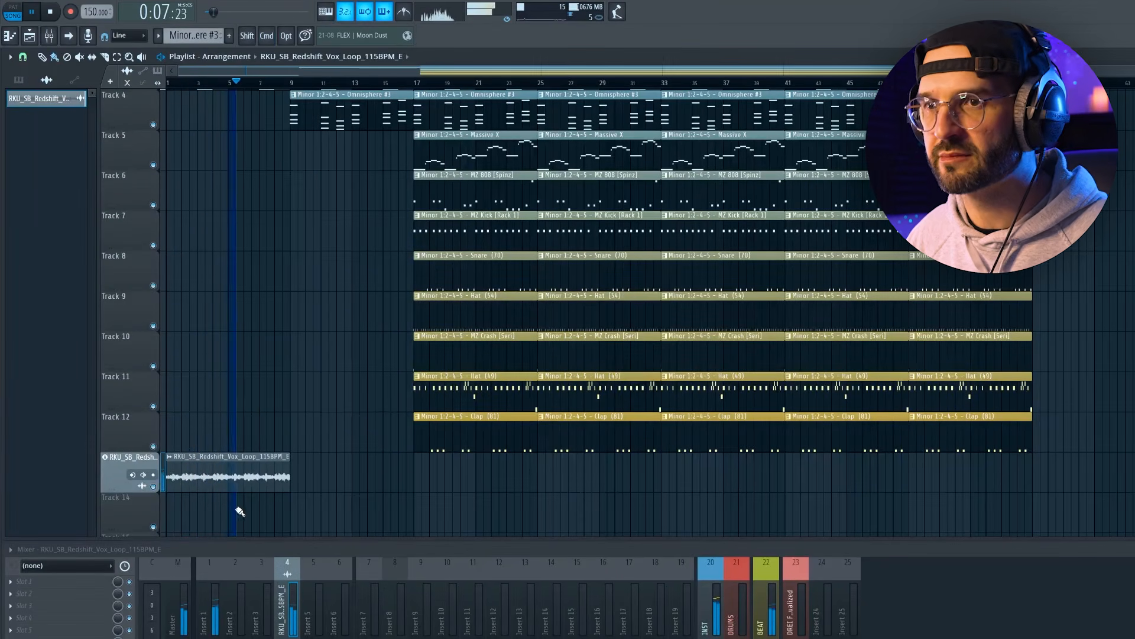
# Duplicate the playlist clips along the timeline and delete the MZ Kick clip at bars 33 to 40
pyautogui.hotkey('ctrl', 'b')
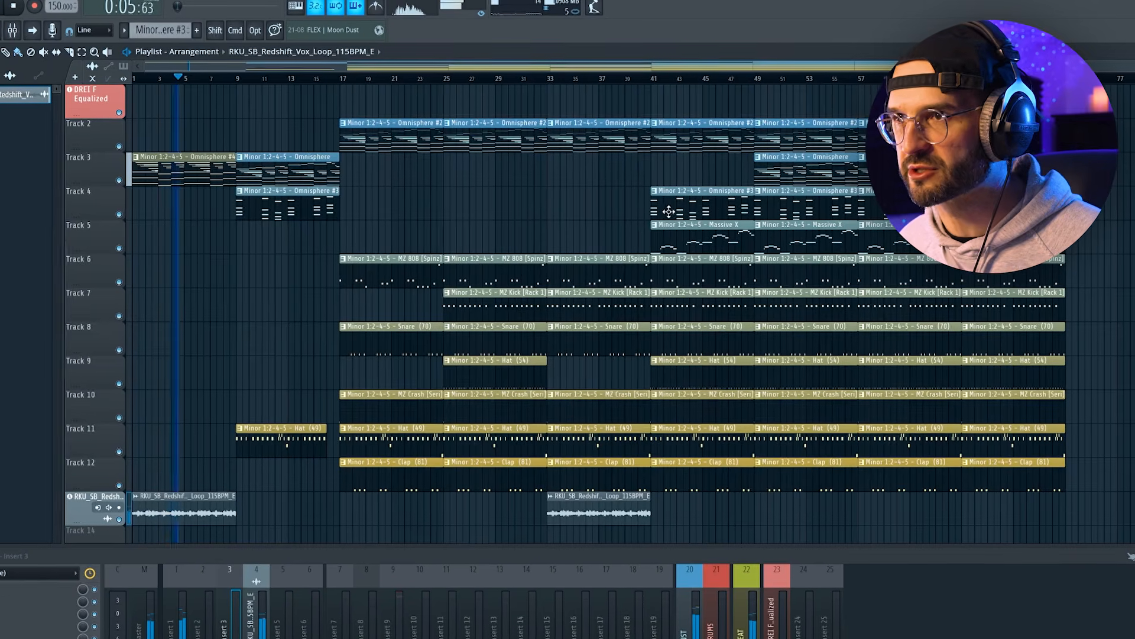
pyautogui.rightClick(601, 303)
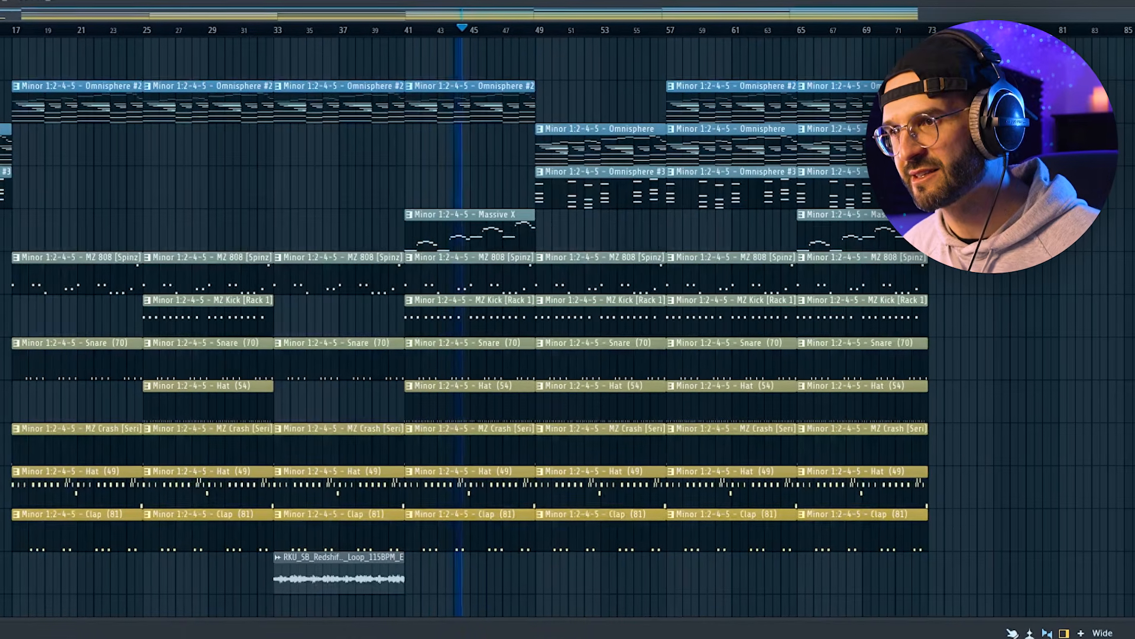
# Shorten the 808 and drum clips starting at bar 41 by one bar so they end at bar 48
pyautogui.moveTo(524, 592); pyautogui.dragTo(402, 254)
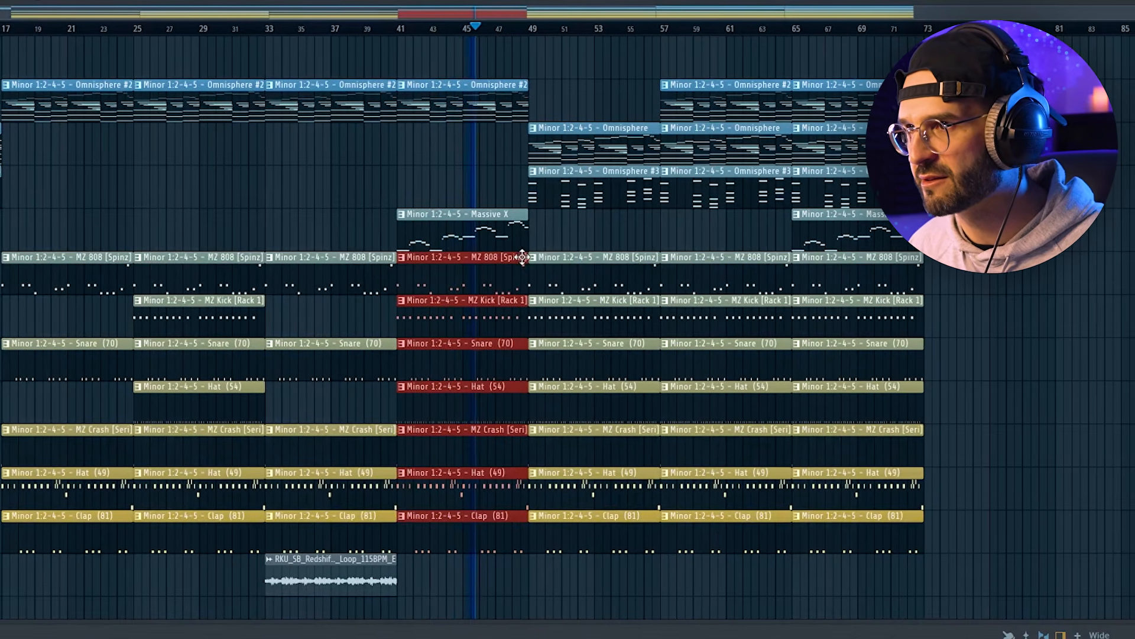
pyautogui.moveTo(522, 256); pyautogui.dragTo(514, 255)
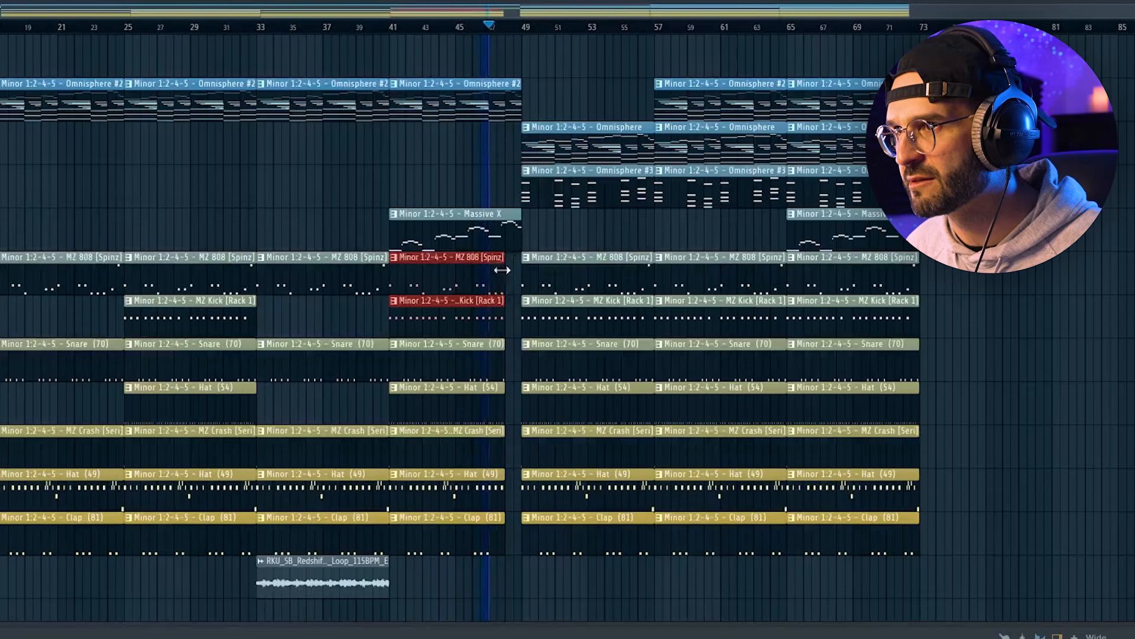
pyautogui.click(506, 261)
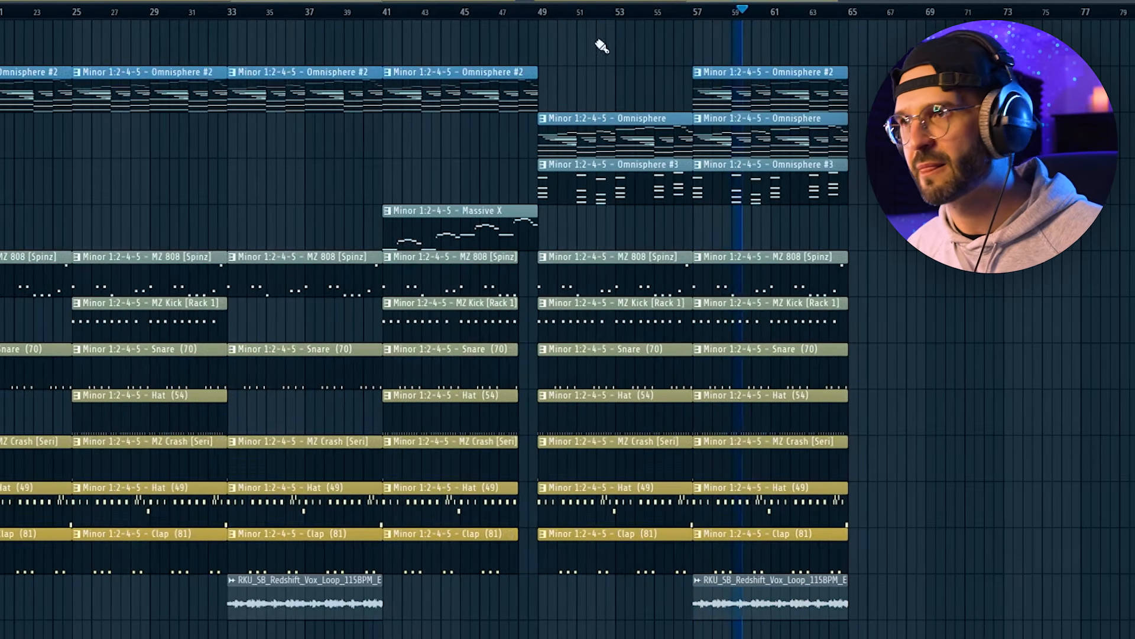
pyautogui.moveTo(552, 3); pyautogui.dragTo(887, 3)
pyautogui.scroll(2, 679, 140)
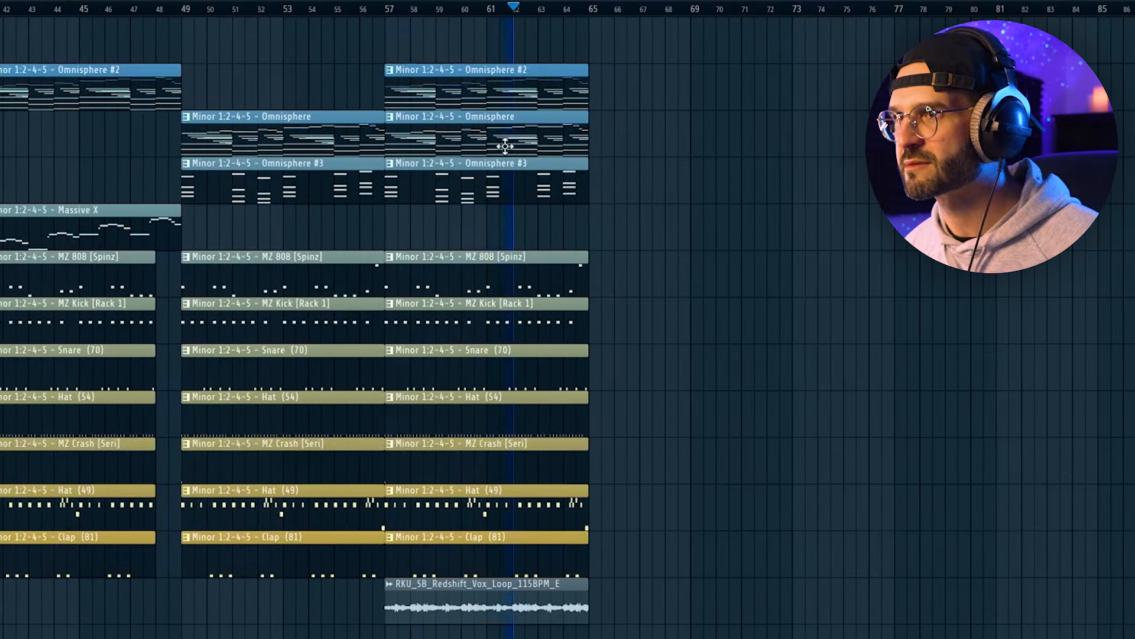
pyautogui.scroll(-2, 765, 314)
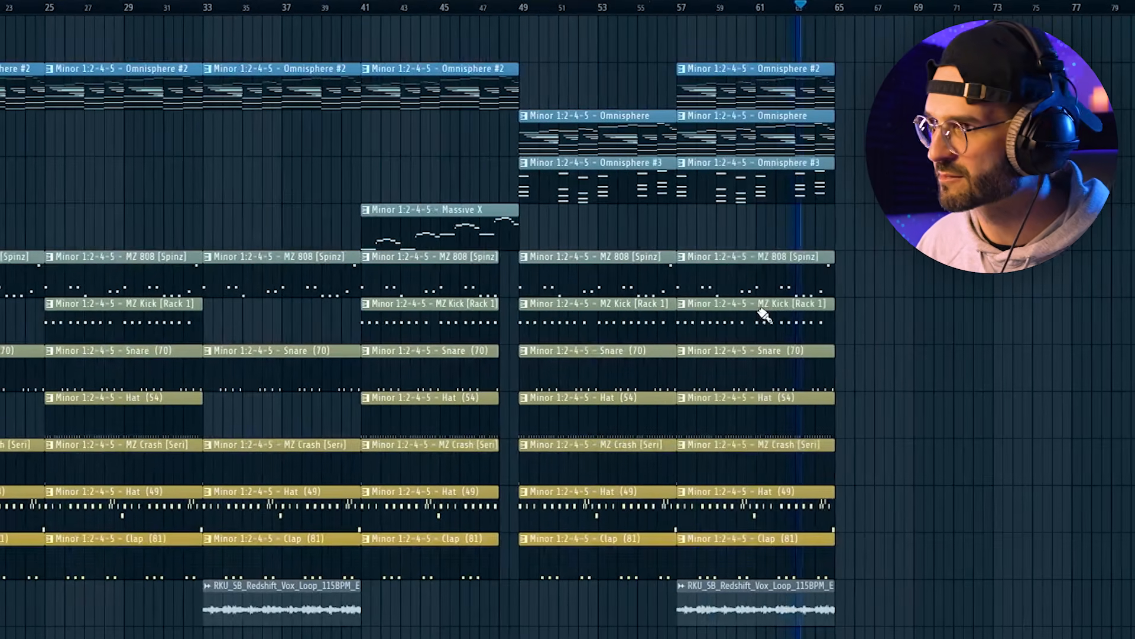